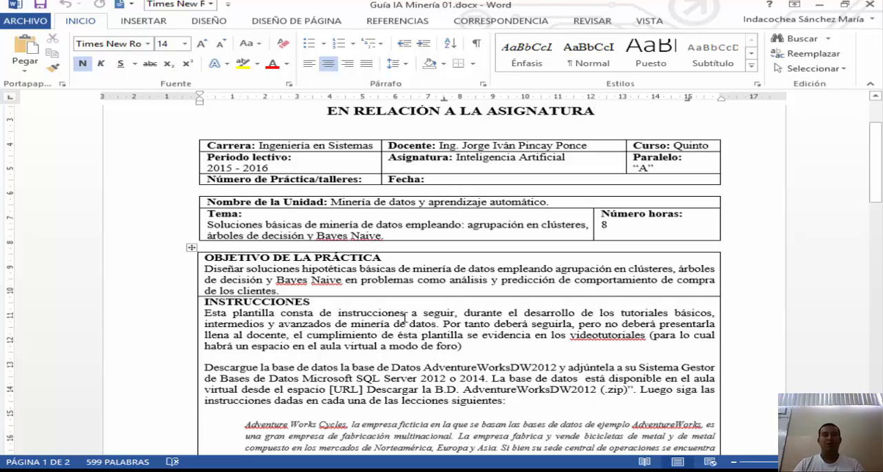
Step: Review the practice guide's instructions, then switch to SQL Server Management Studio and locate the AdventureWorksDW2012 database
scroll(62, 311, "down", 8)
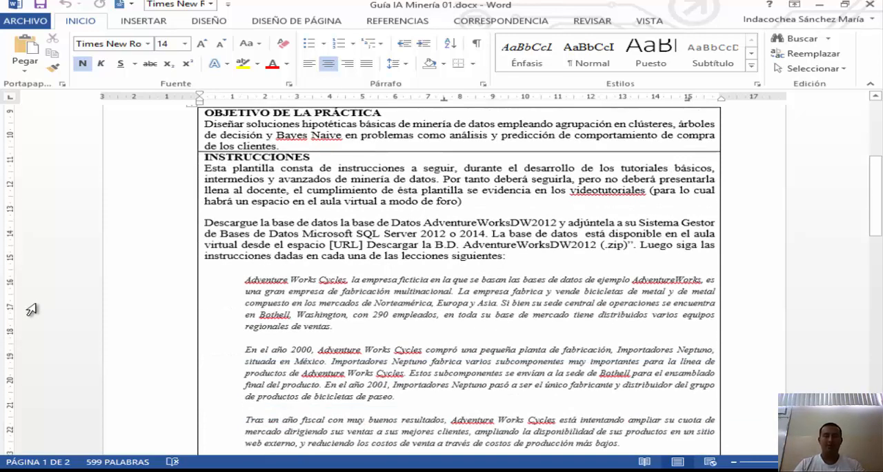
scroll(112, 281, "down", 5)
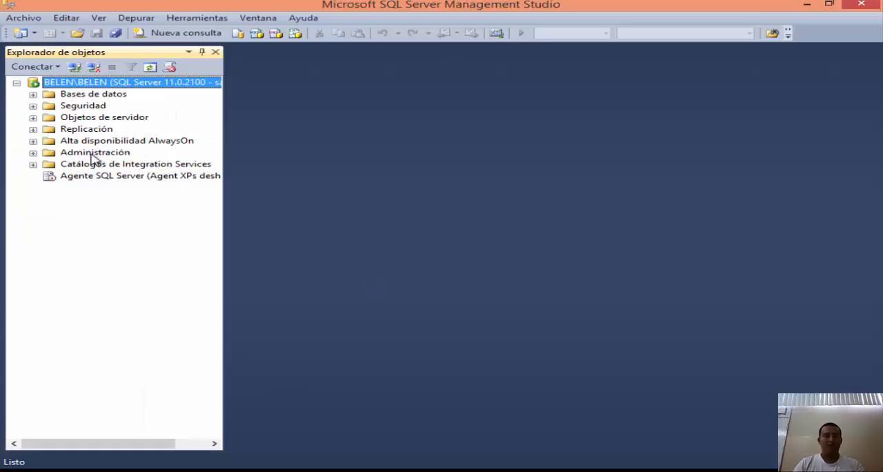
left_click(32, 95)
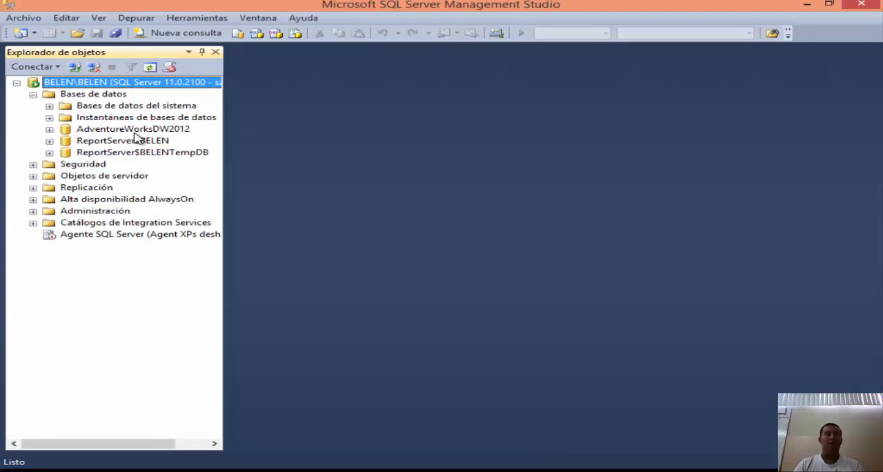
left_click(138, 131)
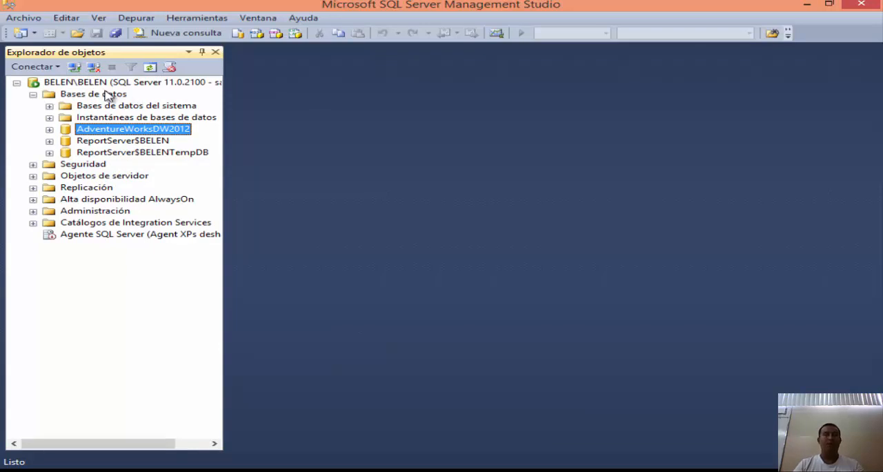
Step: Switch to Visual Studio, checking the guide's lesson list, and create a Business Intelligence multidimensional project named Mineriadedatosbasico
left_click(394, 470)
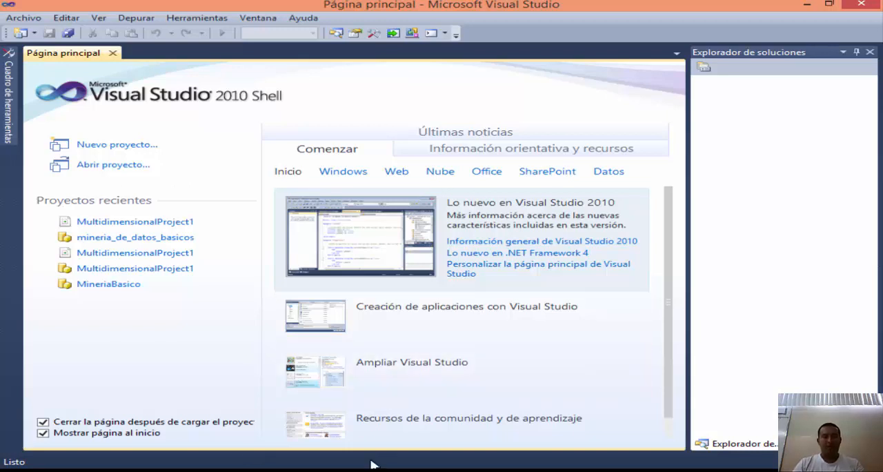
left_click(266, 470)
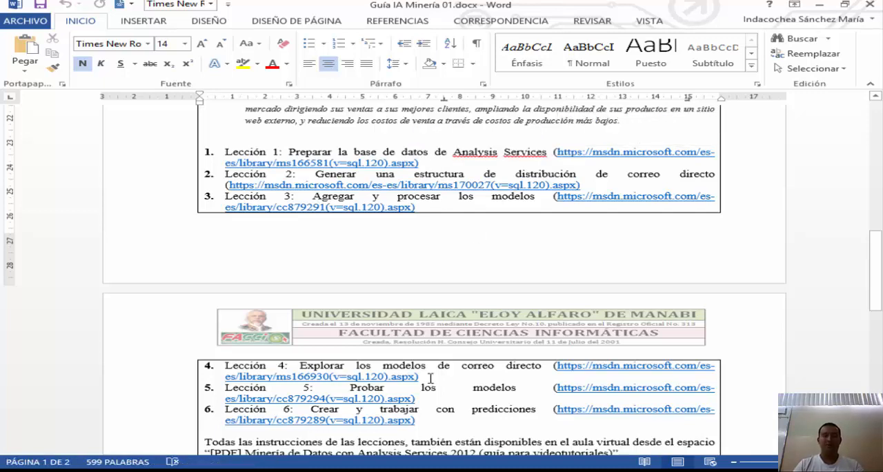
left_click(296, 471)
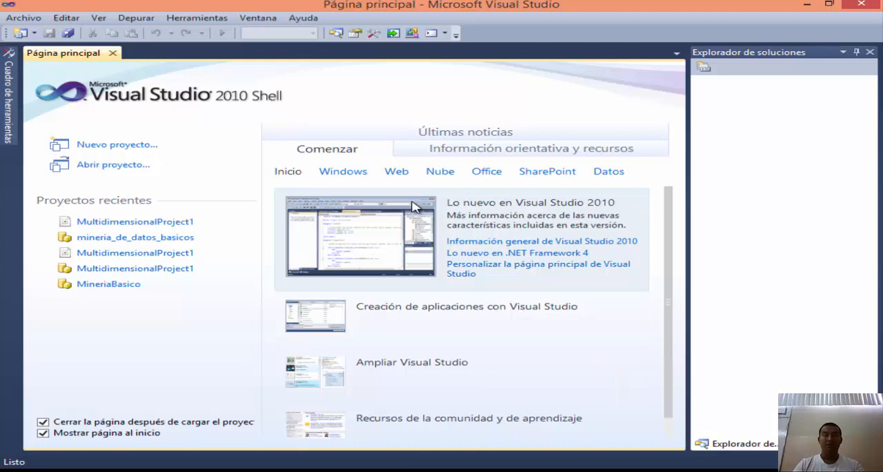
left_click(97, 147)
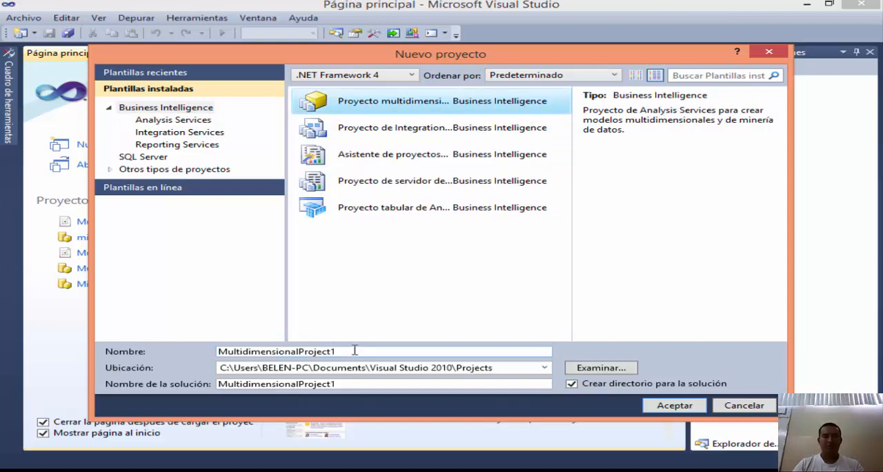
left_click_drag(355, 351, 196, 361)
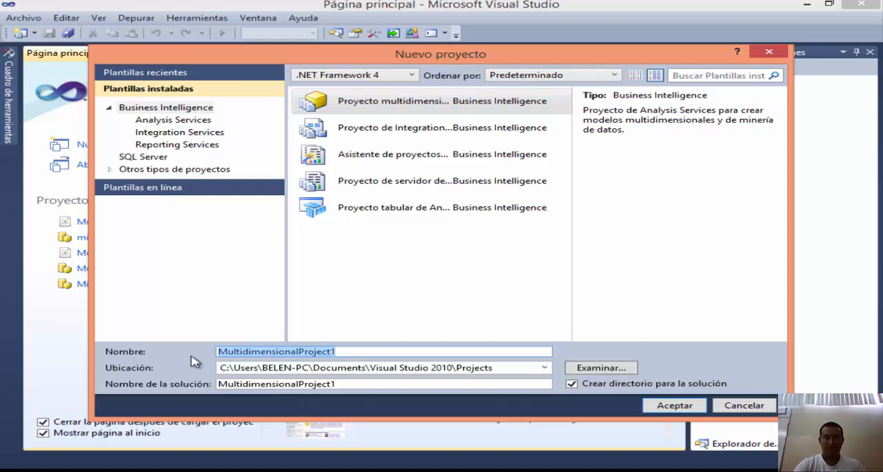
type("Mi")
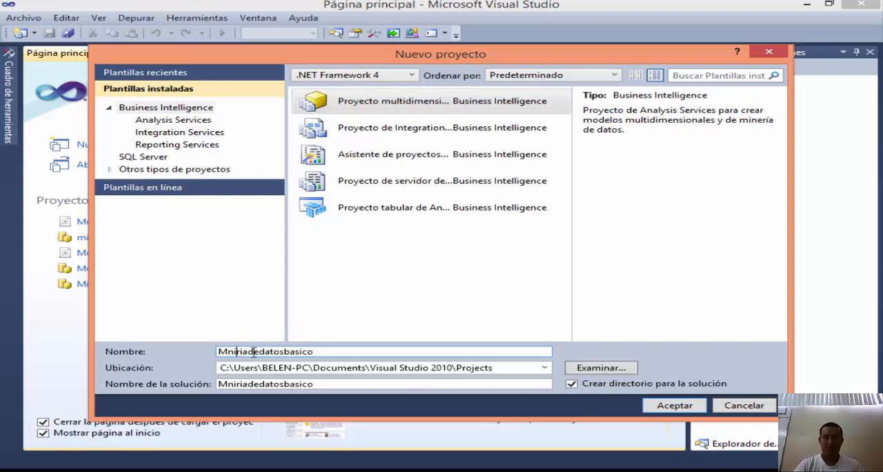
key("BackSpace")
type("er")
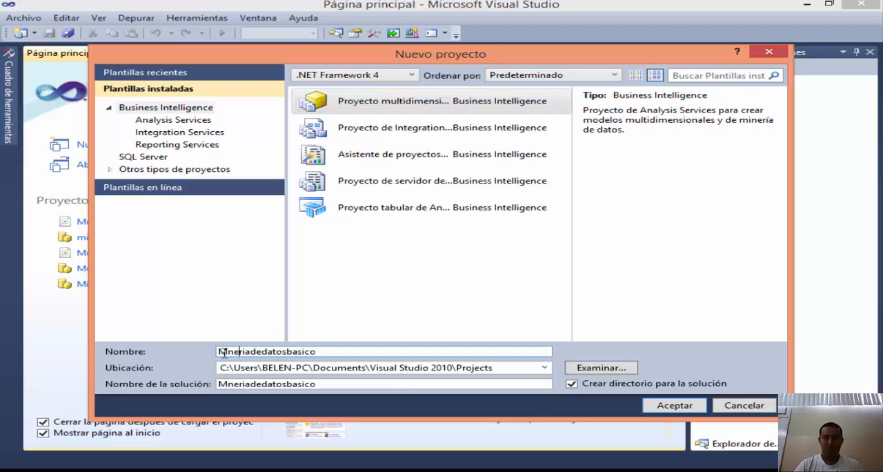
type("i")
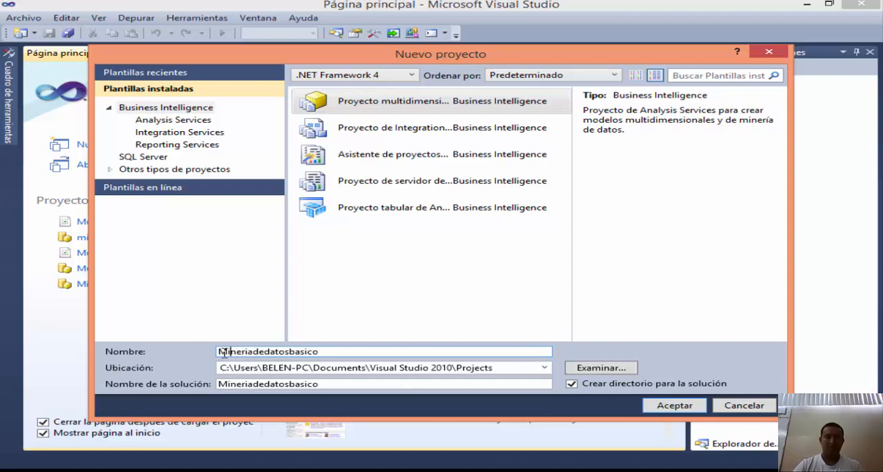
left_click(679, 407)
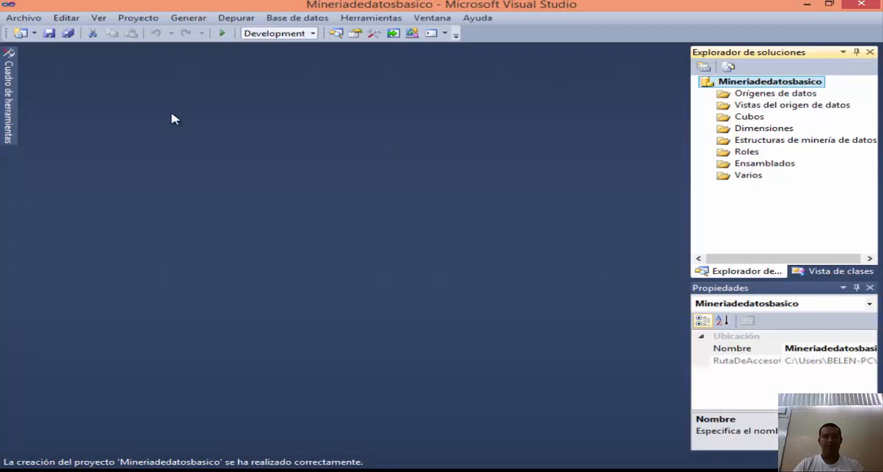
Step: Start a new data source for the project and delete the existing AdventureWorksDW2012 connection in the wizard
left_click(759, 96)
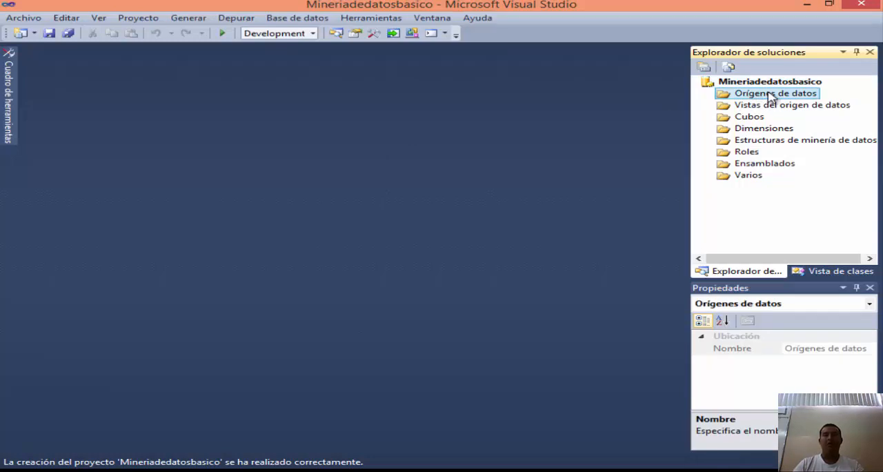
right_click(771, 97)
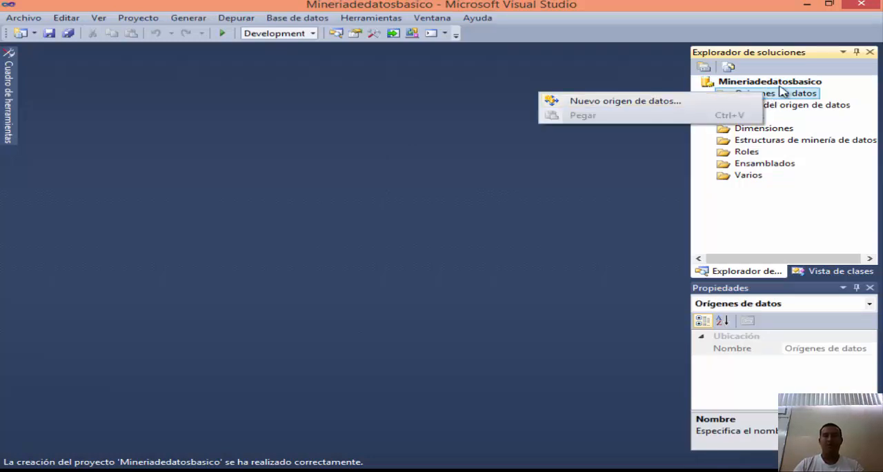
right_click(788, 94)
left_click(638, 102)
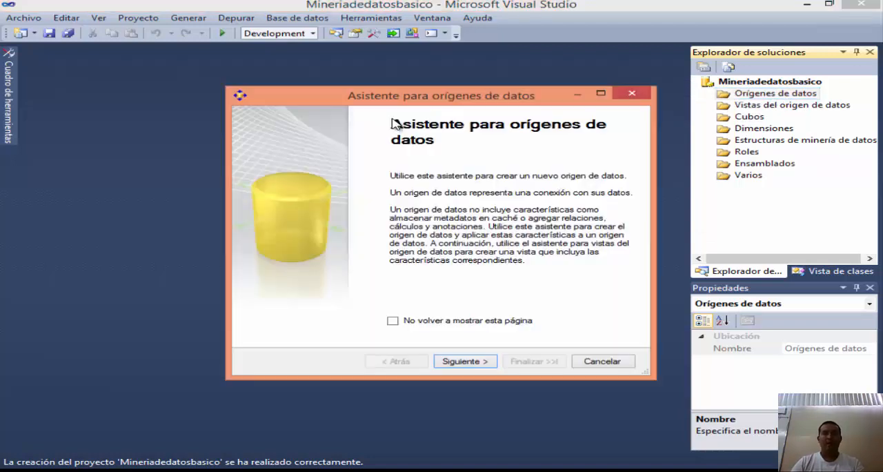
left_click_drag(390, 107, 373, 76)
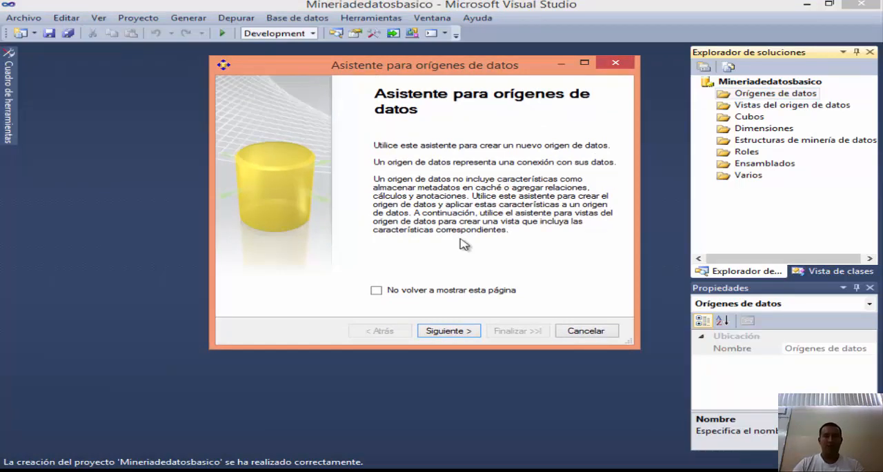
left_click(445, 331)
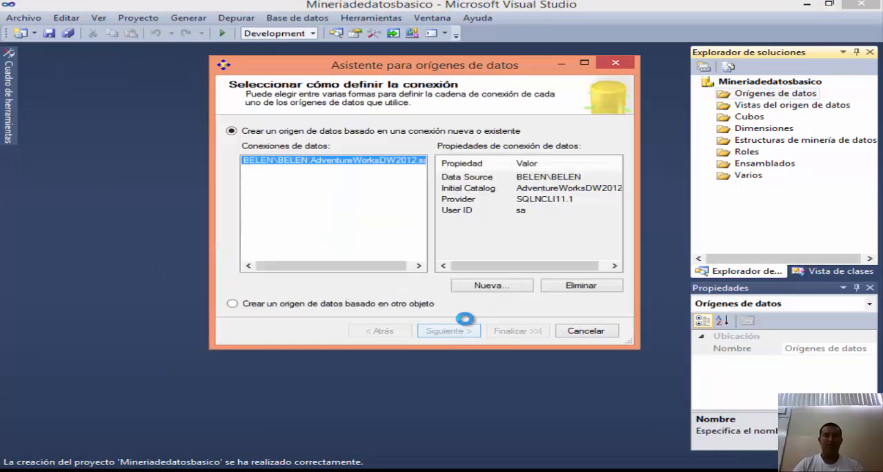
left_click(586, 286)
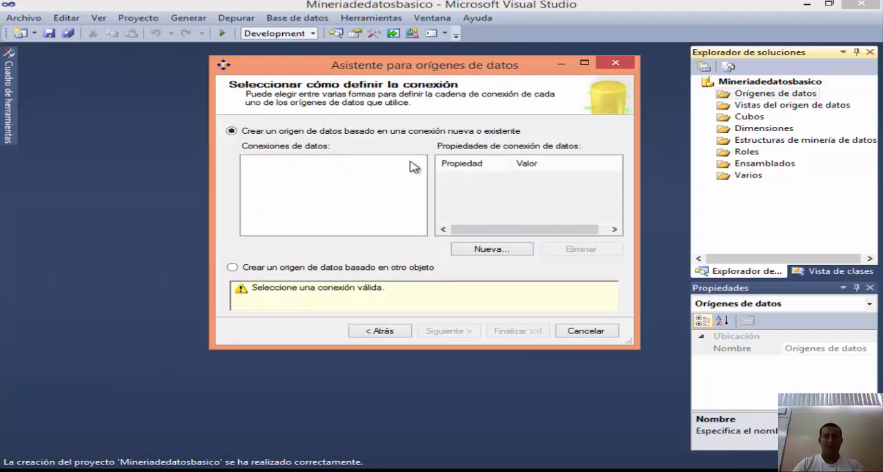
Step: Begin a new data connection with the server name BELEN\BELEN
left_click(496, 250)
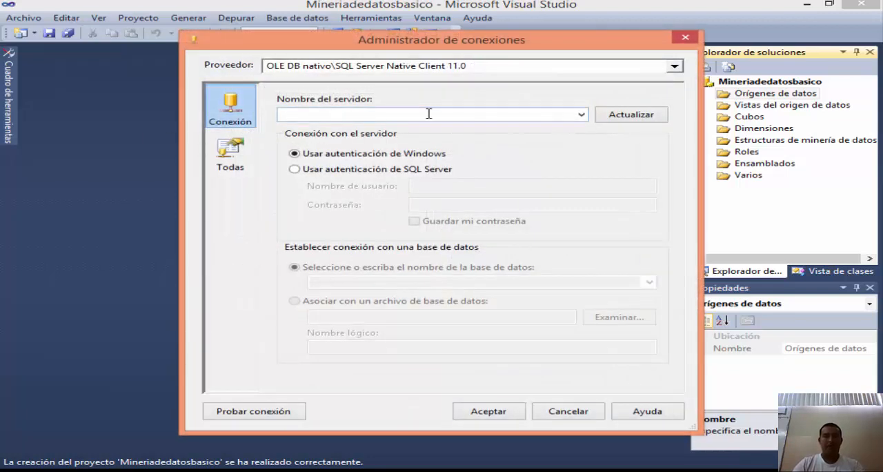
left_click(428, 114)
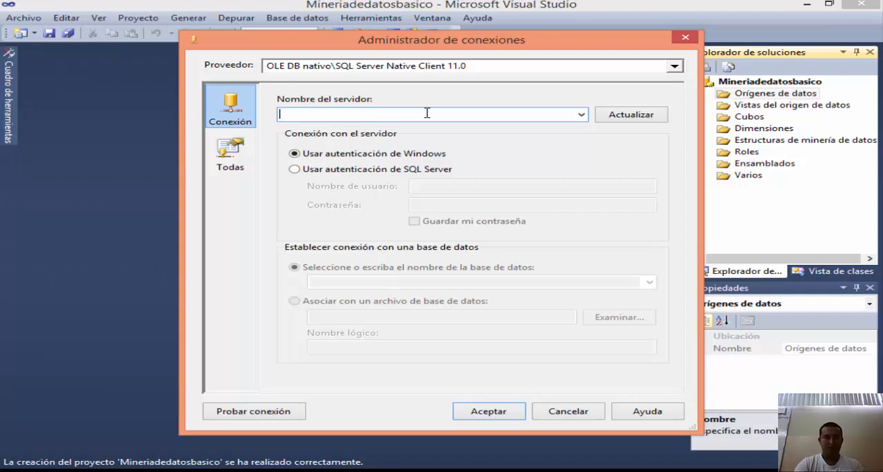
type("BELEN")
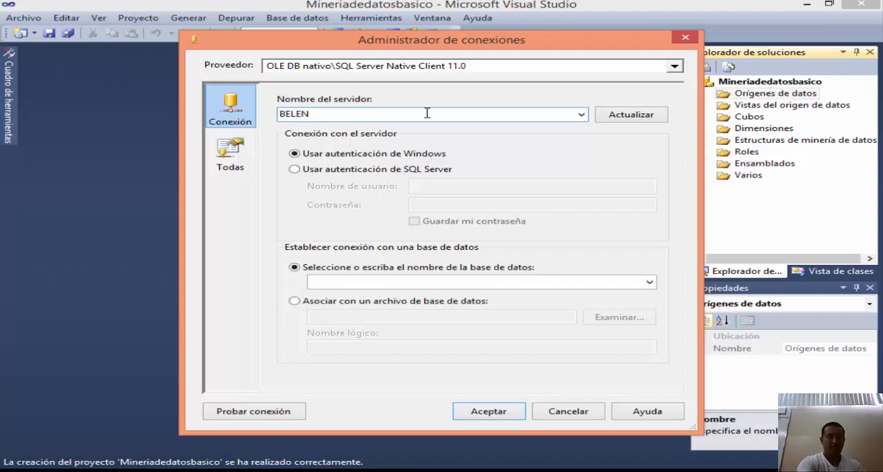
key("alt+Tab")
key("alt+Tab")
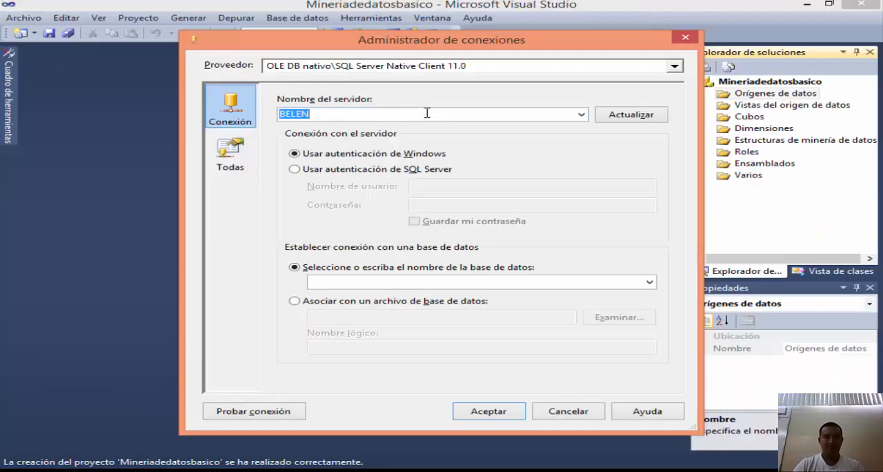
left_click(427, 113)
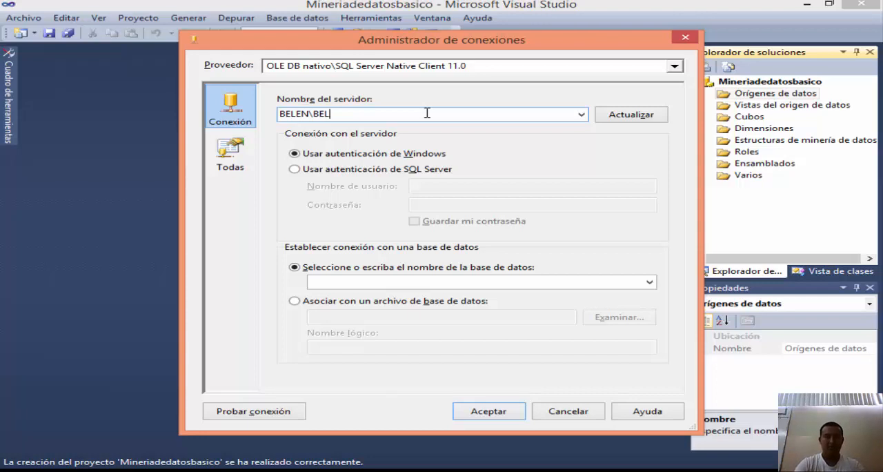
Step: Set the connection to SQL Server authentication with the user name sa and enter the account password
left_click(341, 170)
left_click(429, 186)
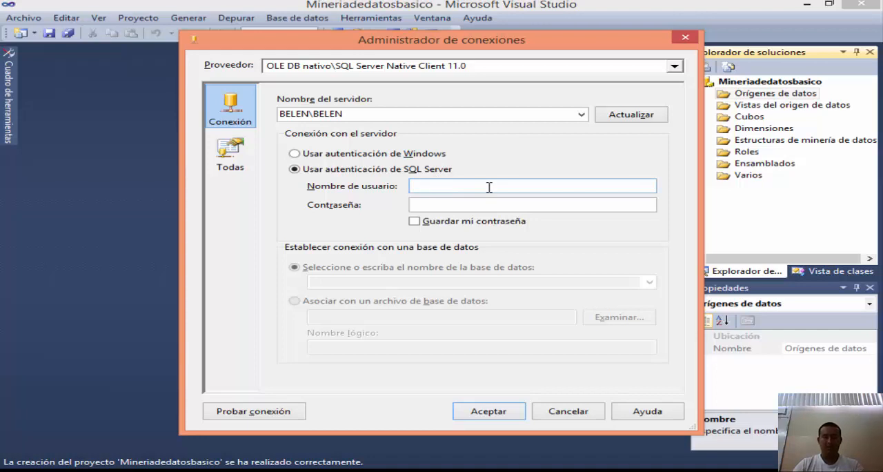
type("sa")
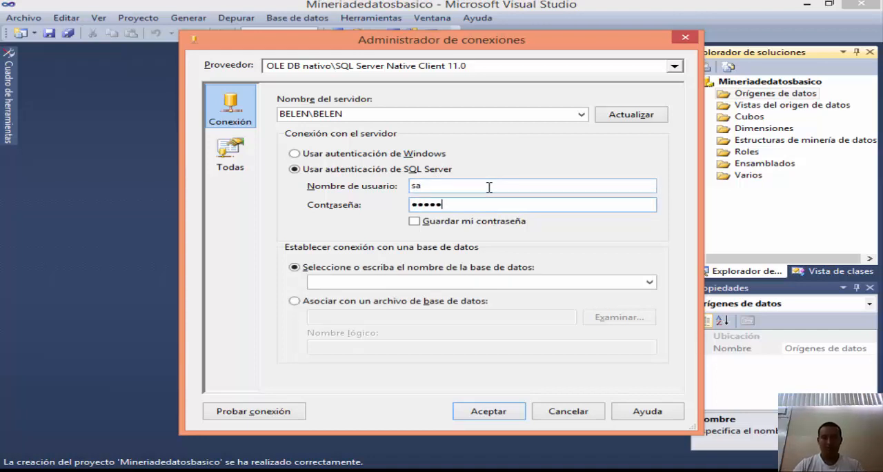
key("BackSpace")
key("BackSpace")
key("BackSpace")
key("BackSpace")
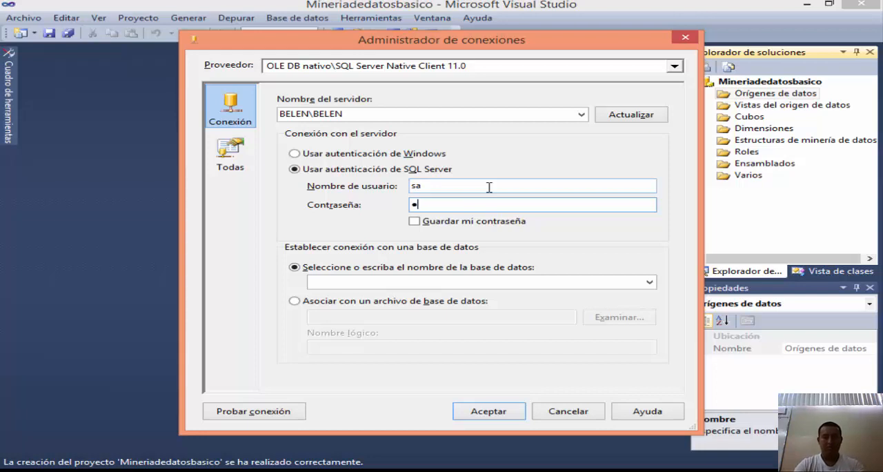
Step: Choose the AdventureWorksDW2012 database for the connection, test the connection and accept its settings
left_click(650, 282)
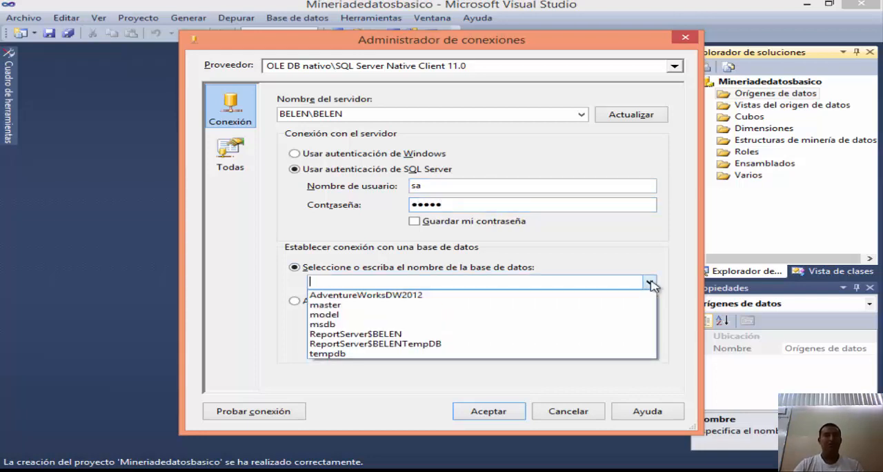
left_click(384, 296)
left_click(383, 282)
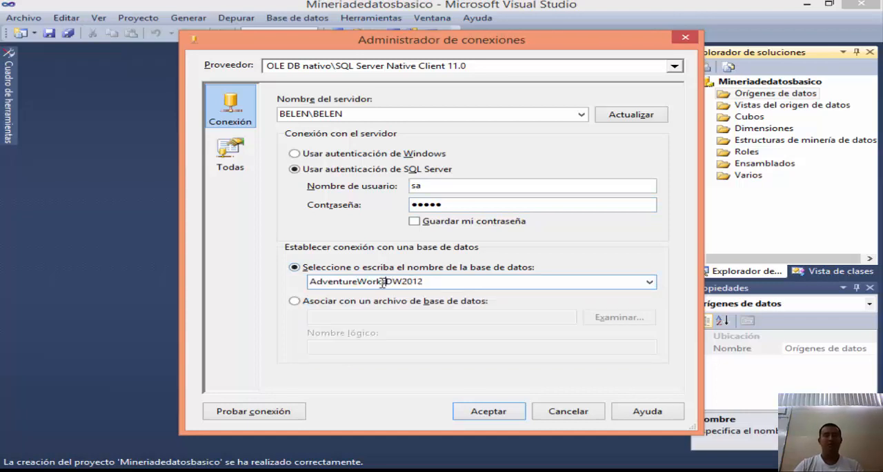
left_click(273, 410)
left_click(657, 259)
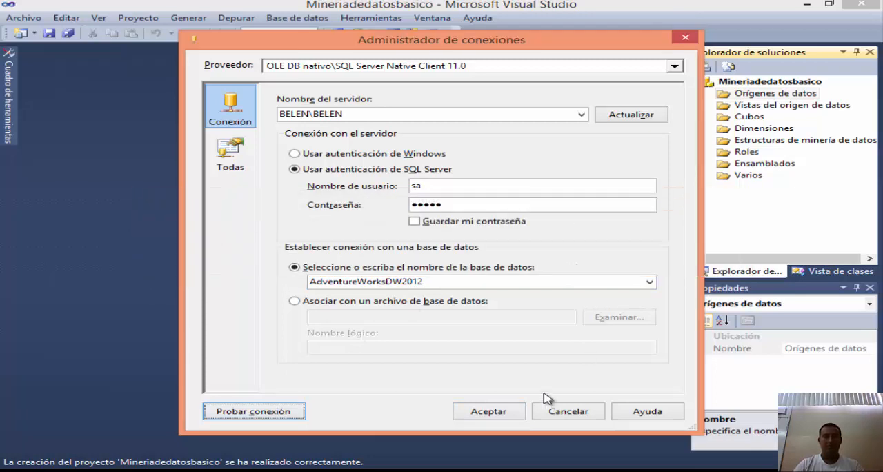
left_click(501, 412)
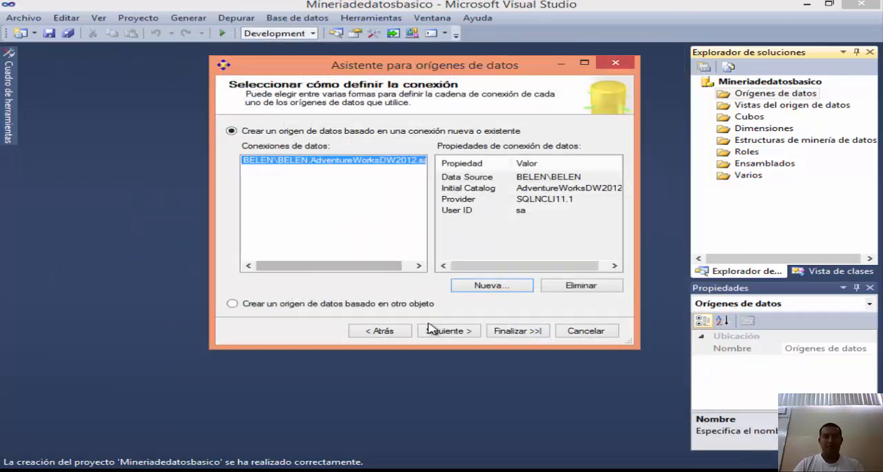
Step: Set the data source's impersonation to the service account and finish it with the name Adventure Works DW2012
left_click(452, 331)
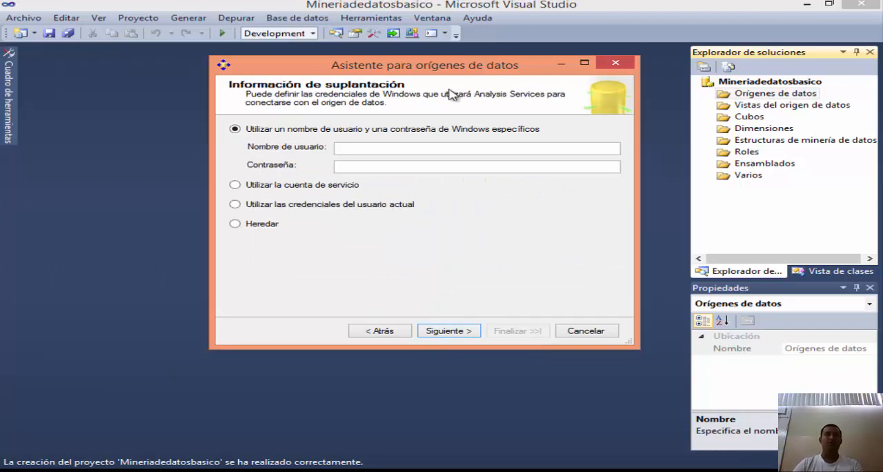
left_click(309, 185)
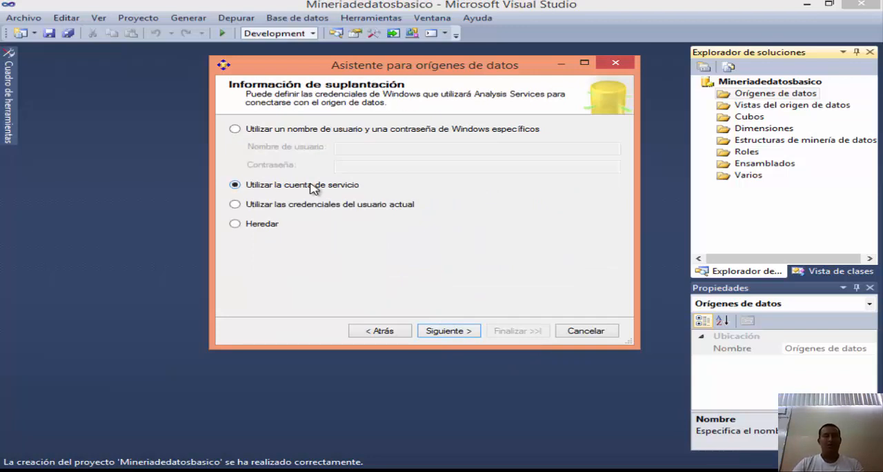
left_click(460, 332)
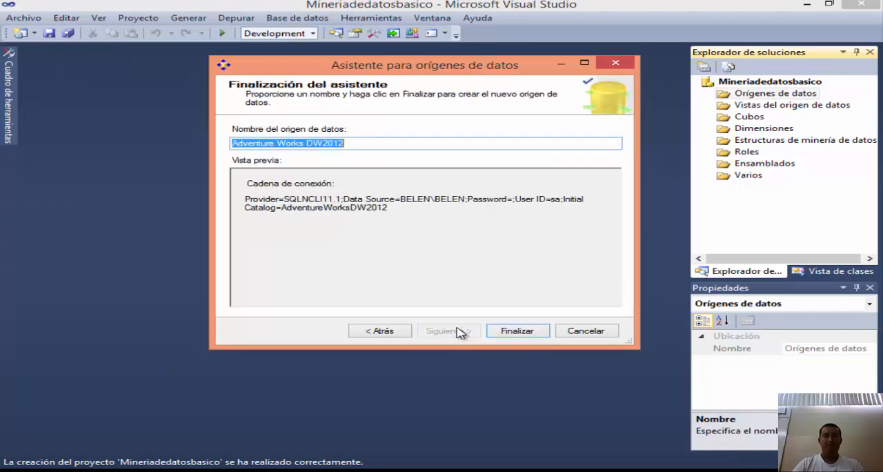
left_click(364, 141)
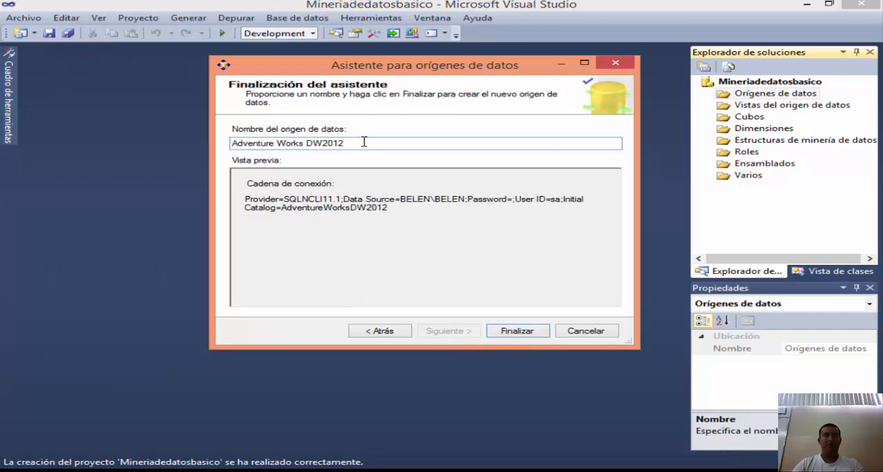
left_click(519, 332)
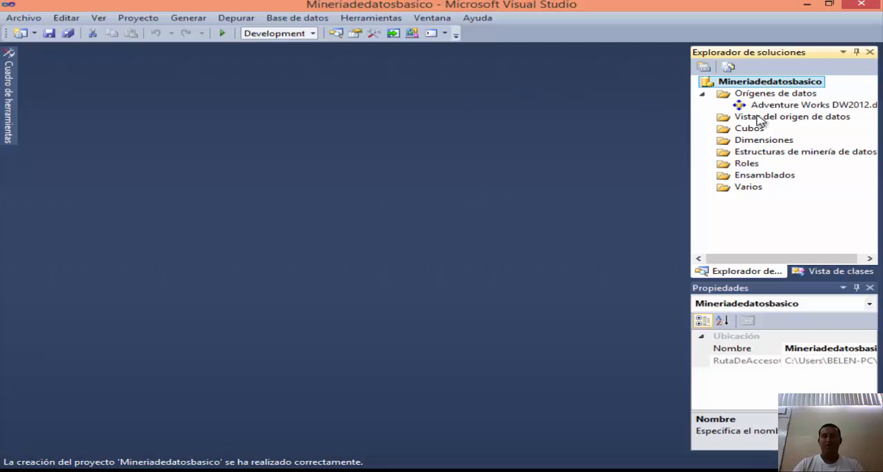
Step: Start a new data source view based on the Adventure Works DW2012 data source
left_click(759, 117)
right_click(787, 121)
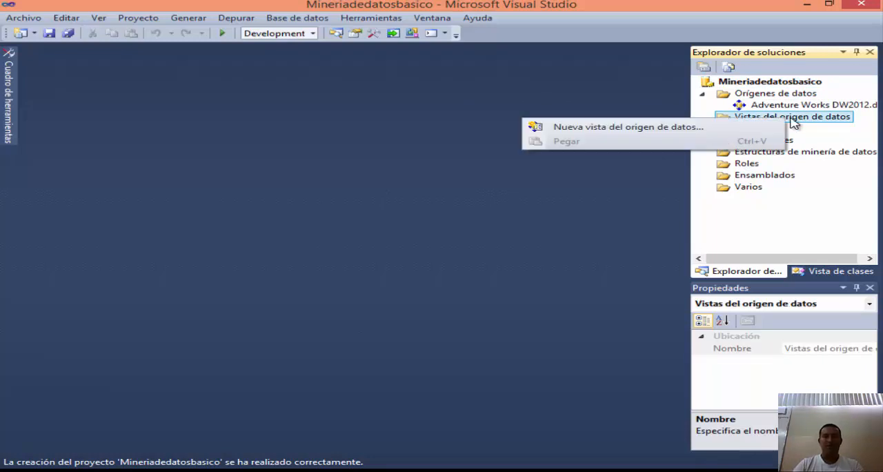
left_click(656, 130)
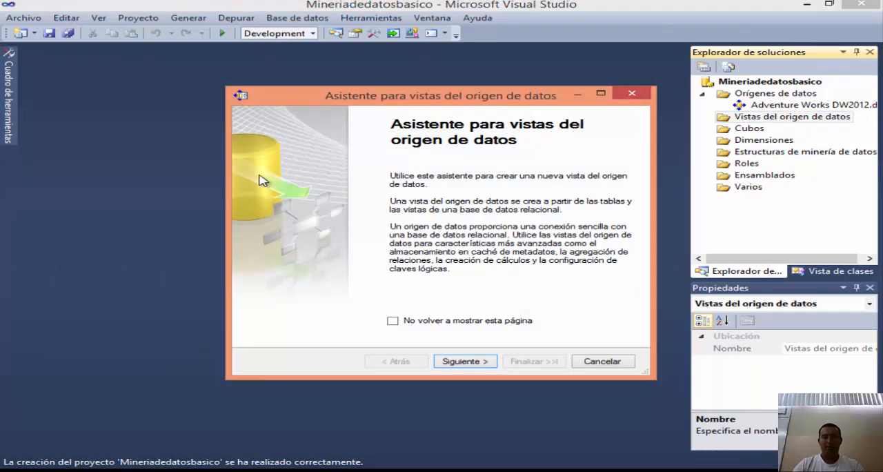
left_click(463, 360)
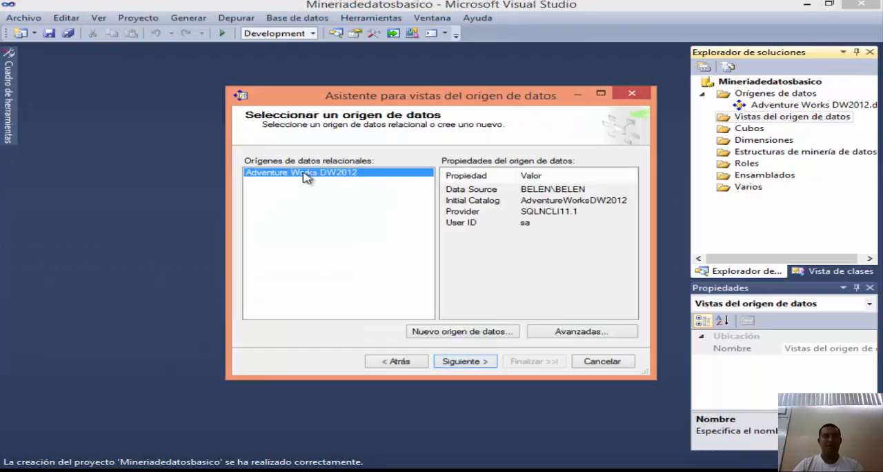
left_click(466, 360)
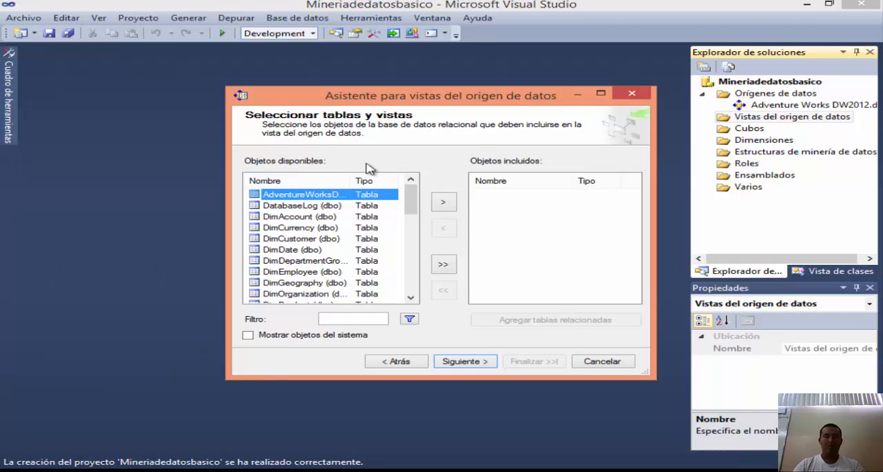
Step: Include the ProspectiveBuyer table and the vTargetMail view in the data source view
mouse_move(411, 195)
left_mouse_down()
mouse_move(422, 288)
mouse_move(409, 190)
left_mouse_up()
left_click_drag(412, 201, 422, 247)
scroll(306, 254, "down", 3)
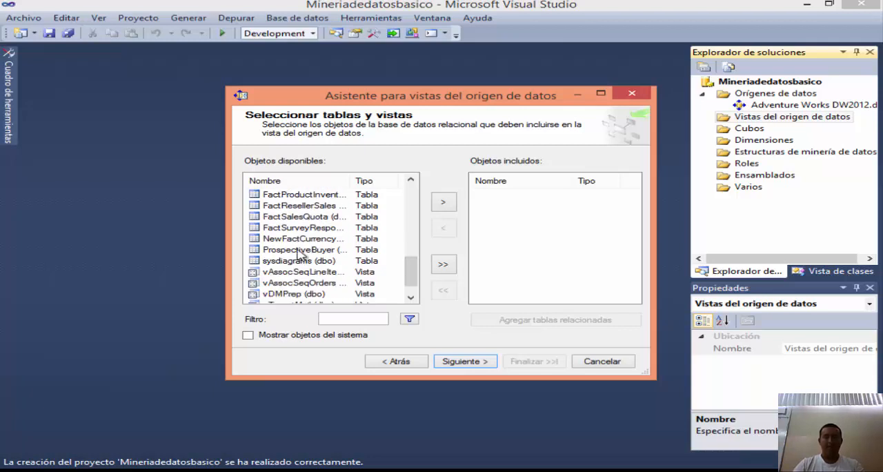
left_click(302, 250)
left_click(443, 204)
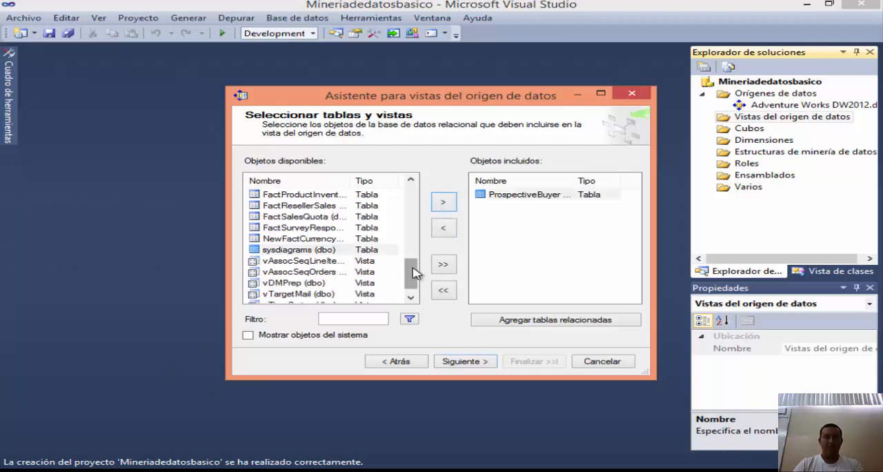
left_click_drag(414, 270, 411, 287)
left_click(279, 283)
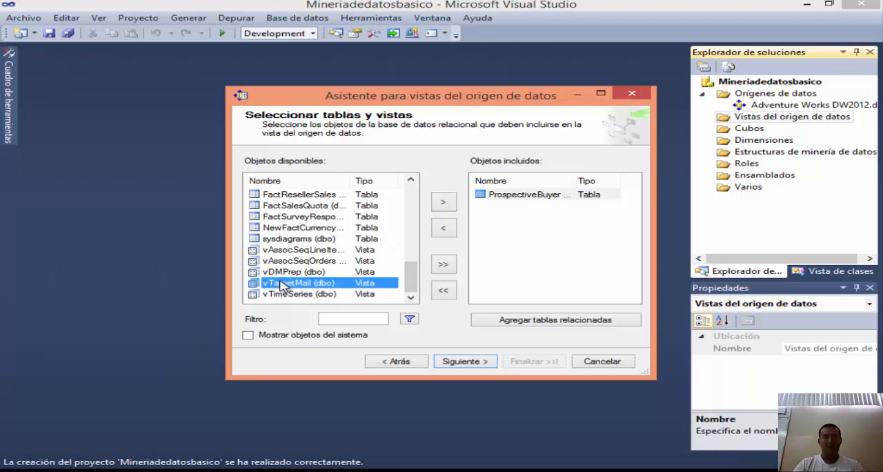
left_click(443, 201)
left_click(465, 362)
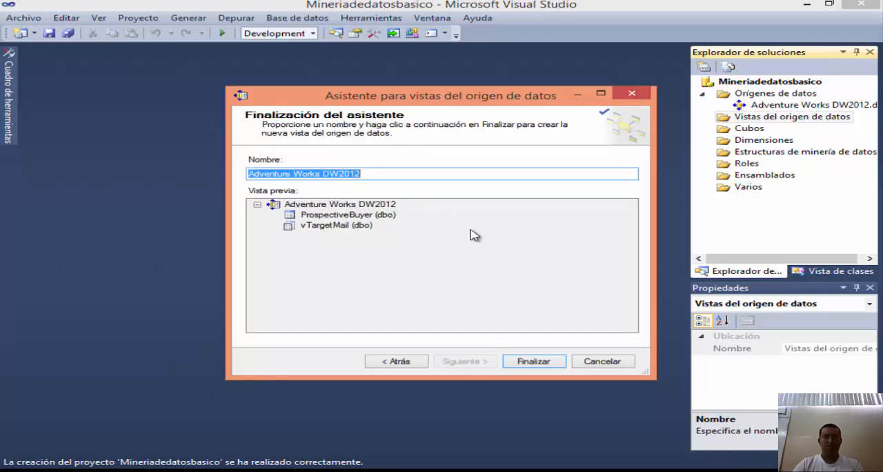
Step: Name the data source view Targeted Mailing and finish creating it
left_click(390, 172)
left_click_drag(390, 172, 229, 178)
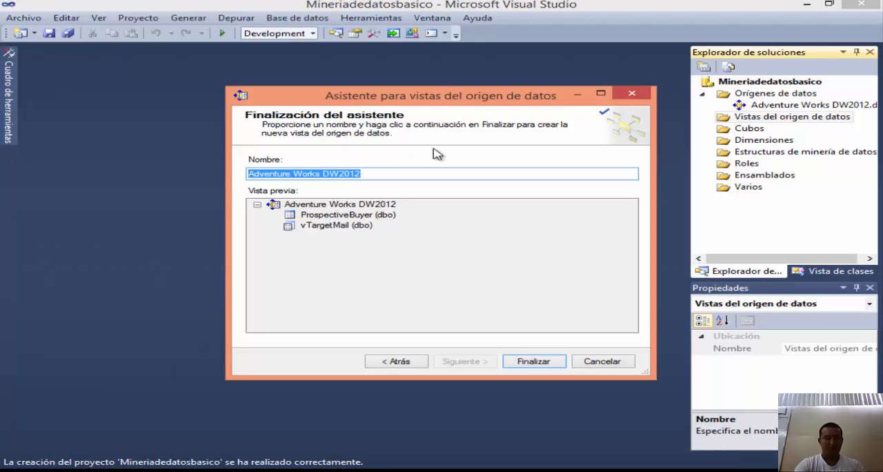
type("Targeted Mailing")
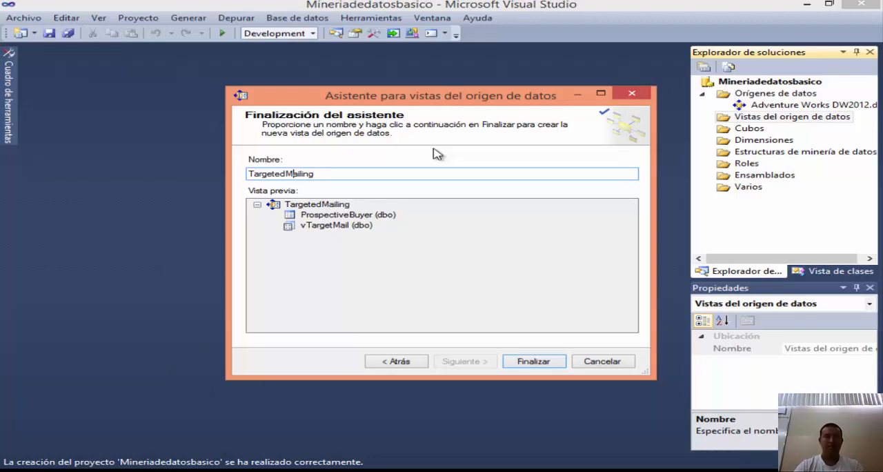
left_click(550, 361)
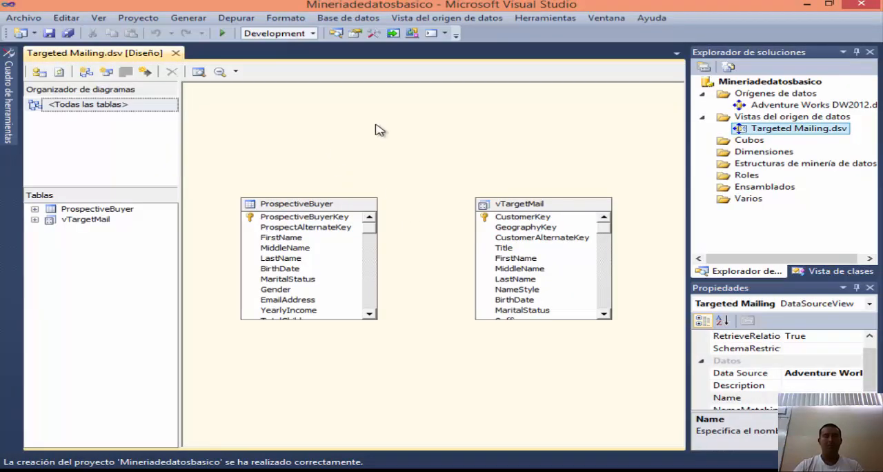
Step: Look over the two tables in the diagram, then switch to the Word guide and review its list of lessons
left_click_drag(219, 161, 630, 378)
left_click(502, 334)
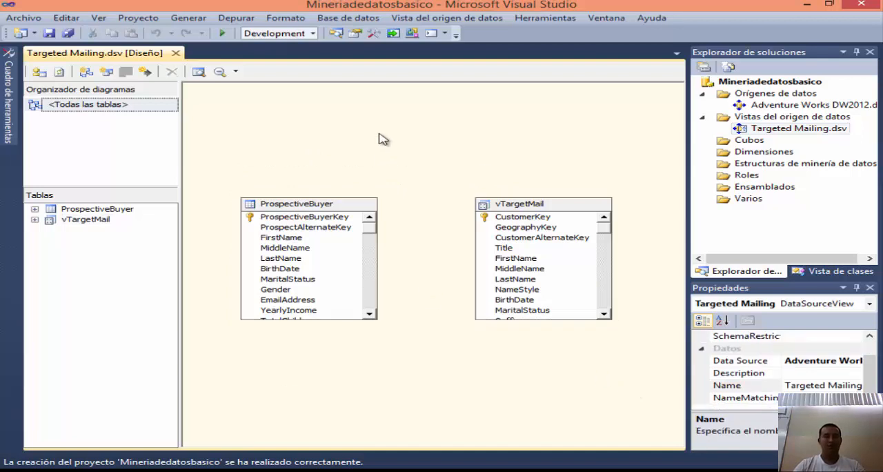
mouse_move(231, 470)
left_click(241, 410)
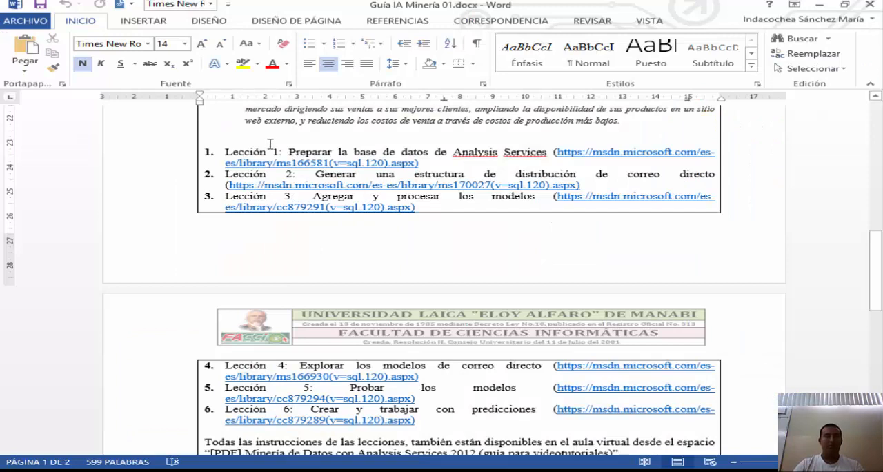
left_click(591, 175)
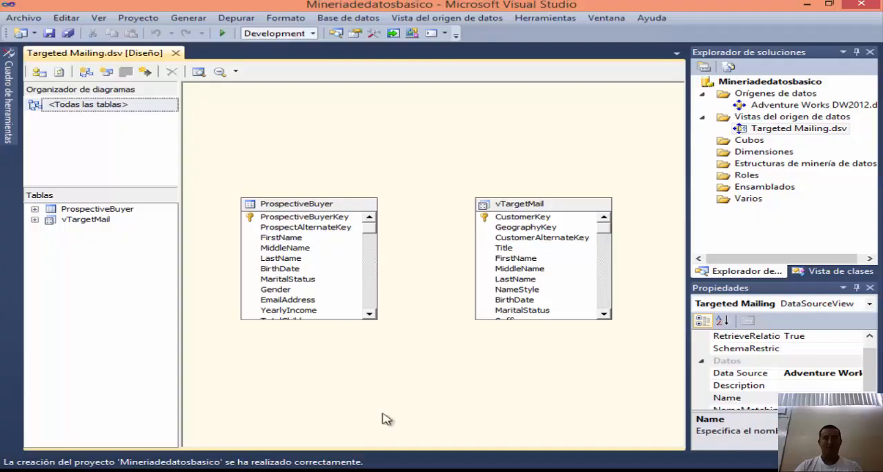
left_click(764, 166)
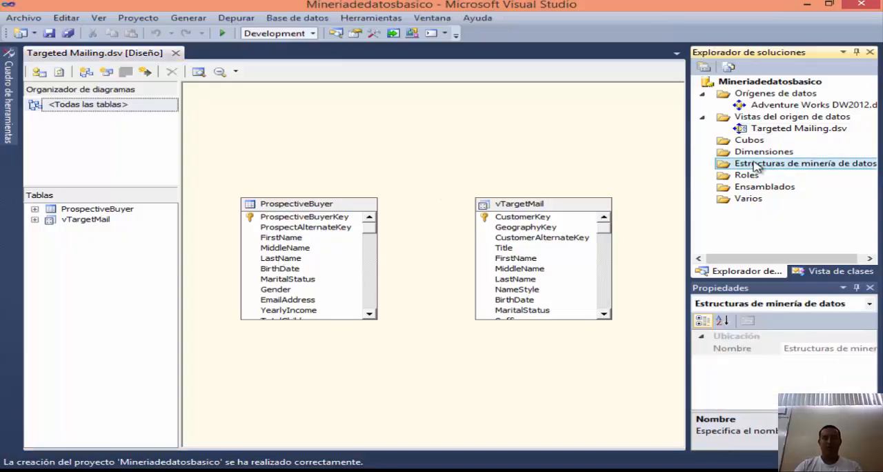
right_click(782, 171)
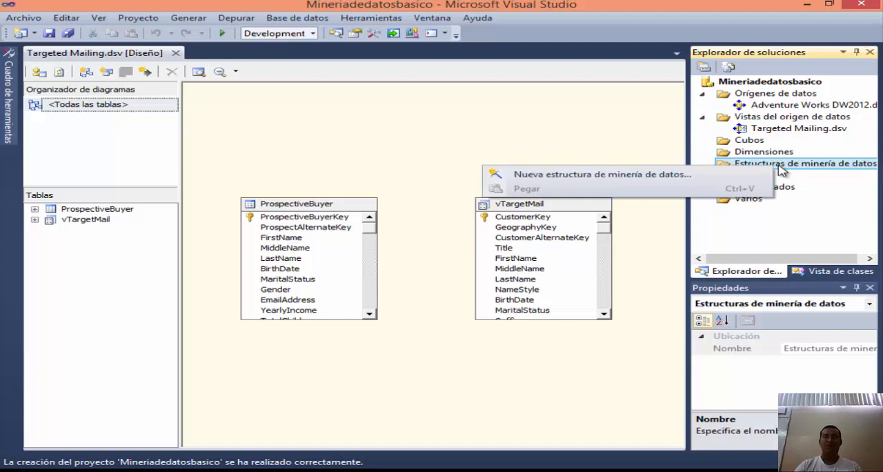
left_click(607, 173)
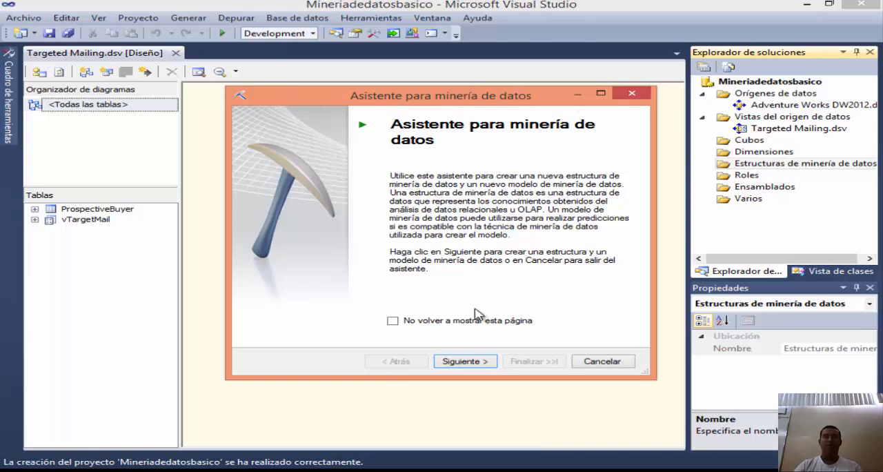
left_click(466, 362)
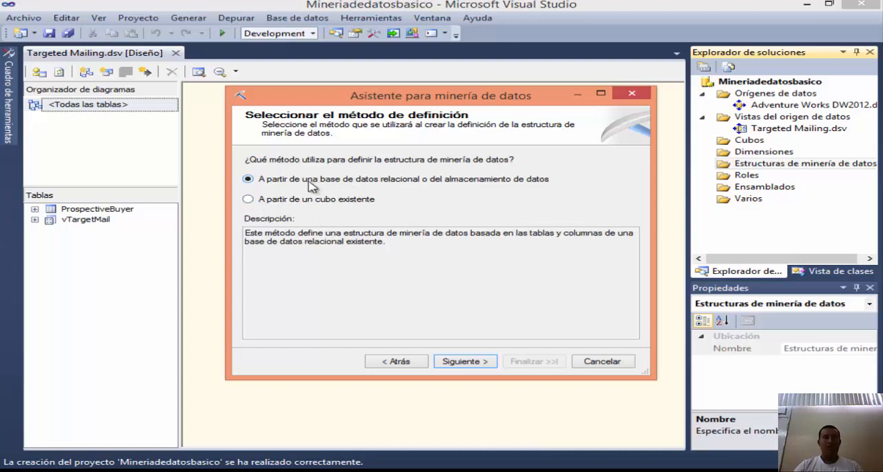
left_click(461, 360)
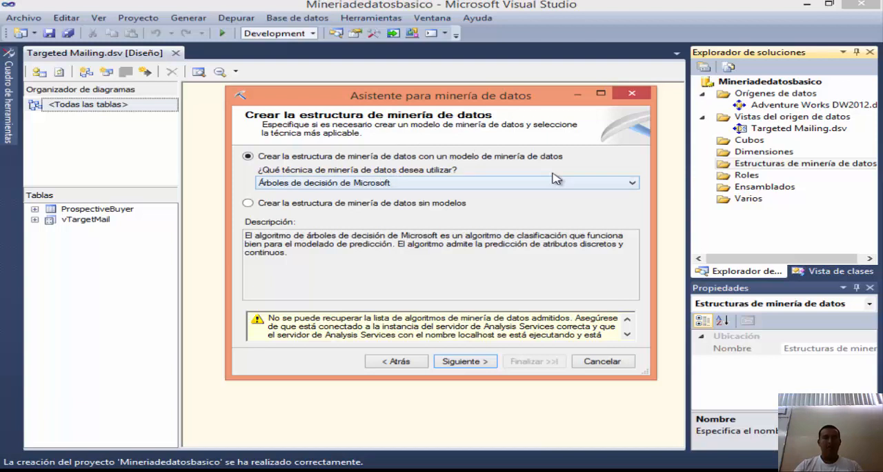
left_click(445, 183)
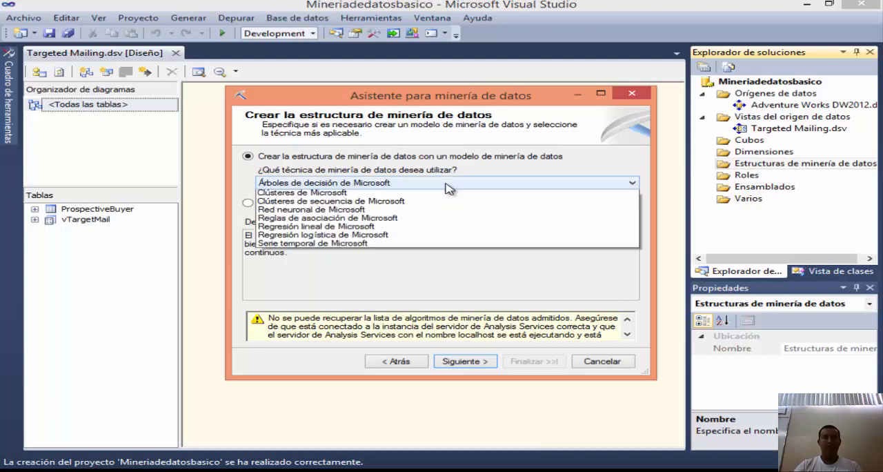
left_click(448, 187)
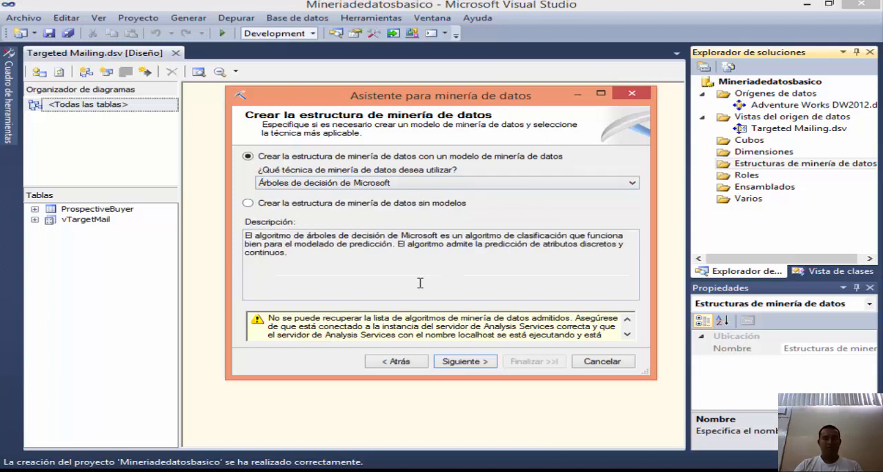
scroll(420, 323, "down", 1)
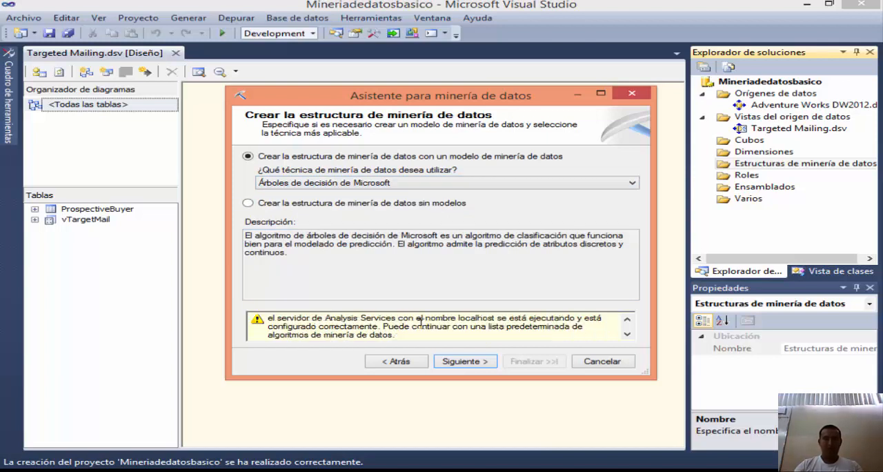
scroll(359, 327, "up", 1)
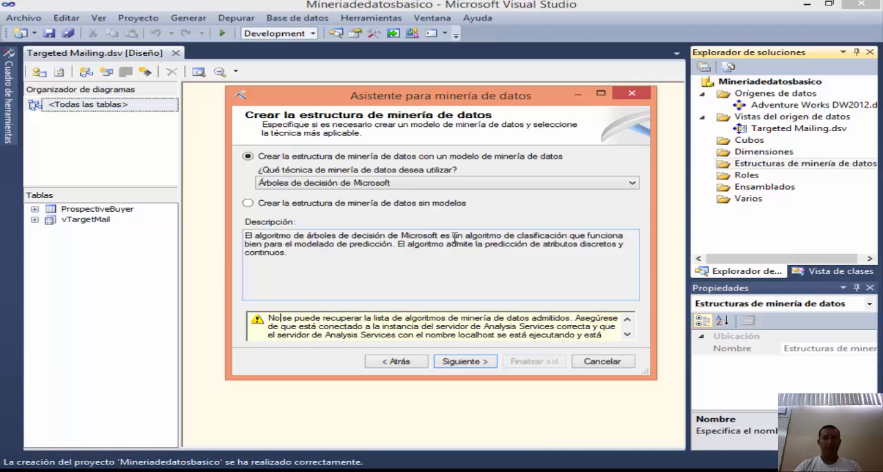
left_click(613, 360)
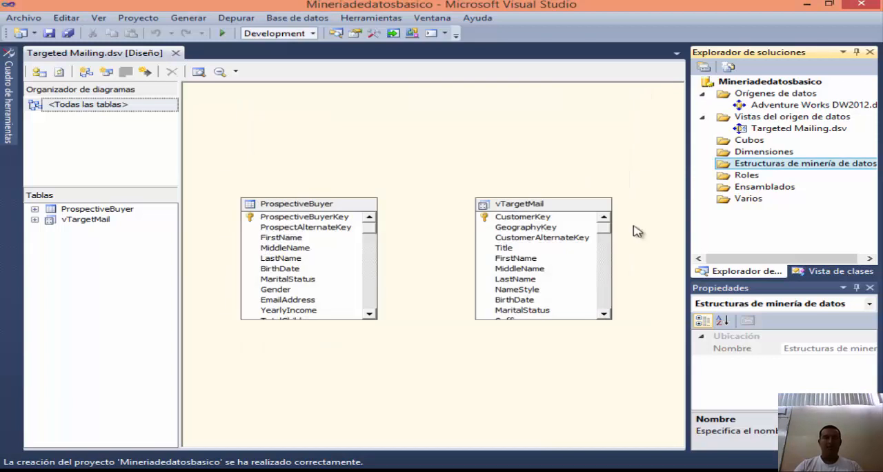
Step: Open the deployment settings in the properties of the Mineriadedatosbasico project
left_click(758, 83)
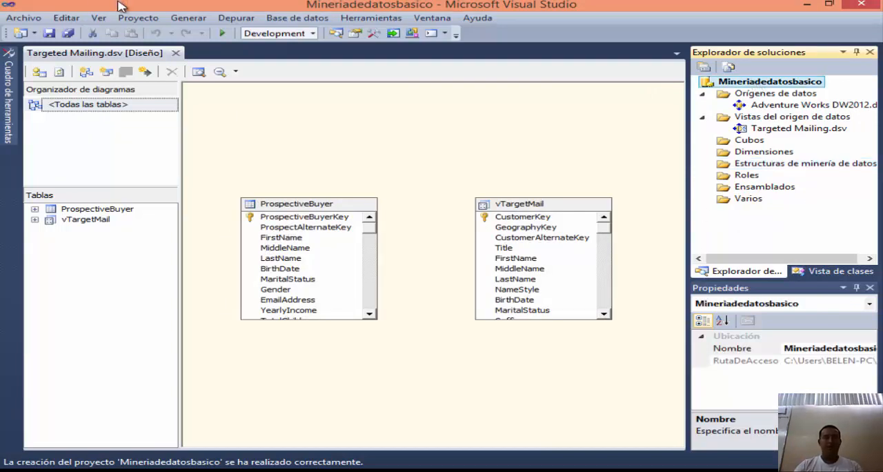
left_click(156, 21)
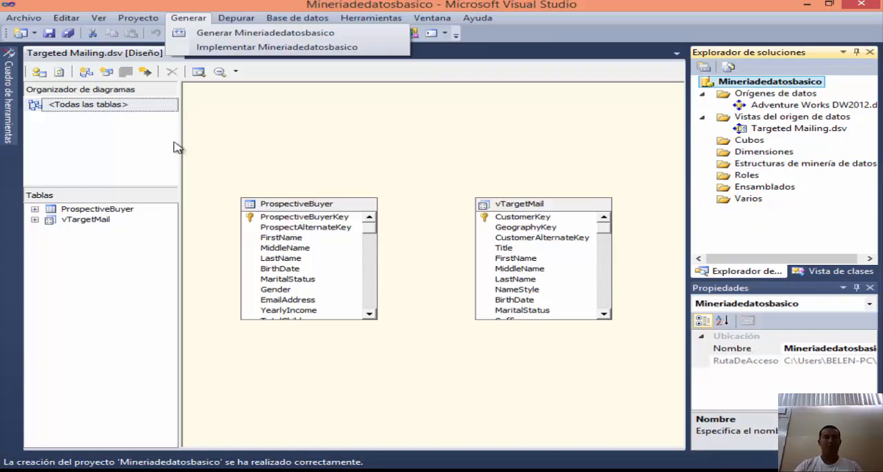
left_click(172, 227)
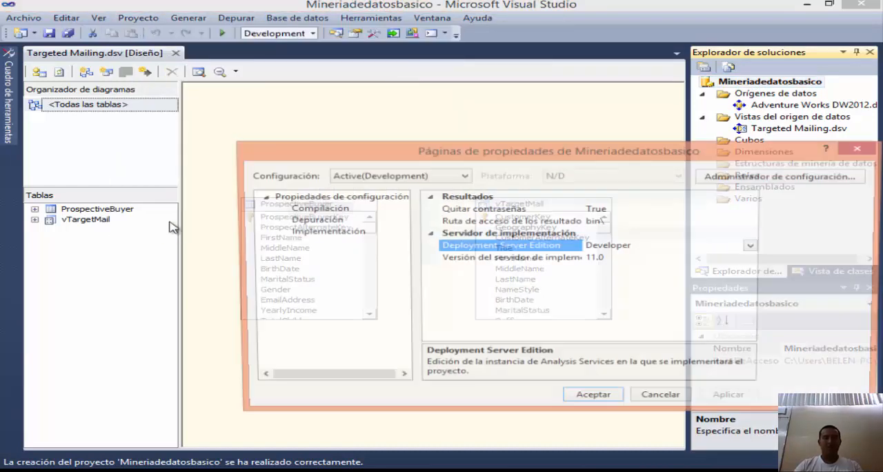
left_click(349, 232)
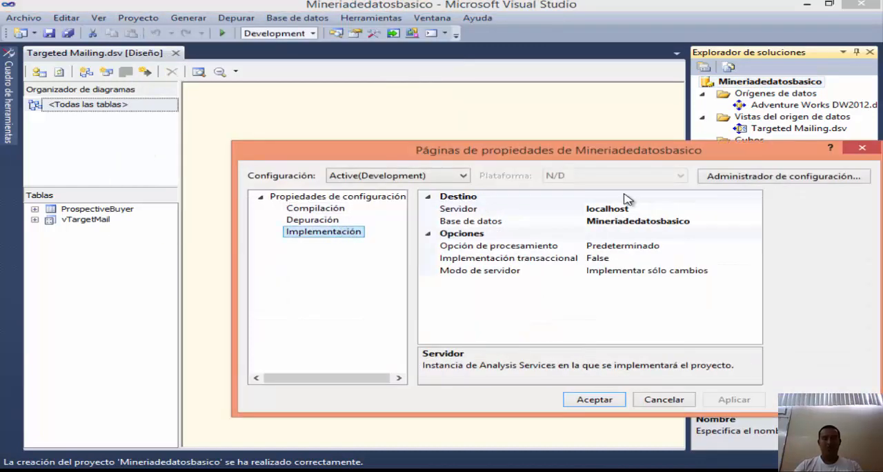
Step: Set the project's deployment target server to BELEN\BELEN and accept the property changes
left_click(649, 207)
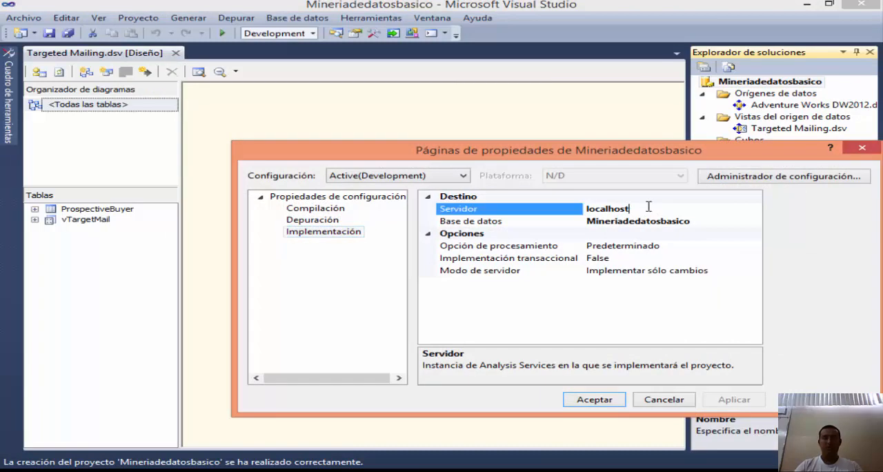
double_click(612, 209)
left_click(647, 210)
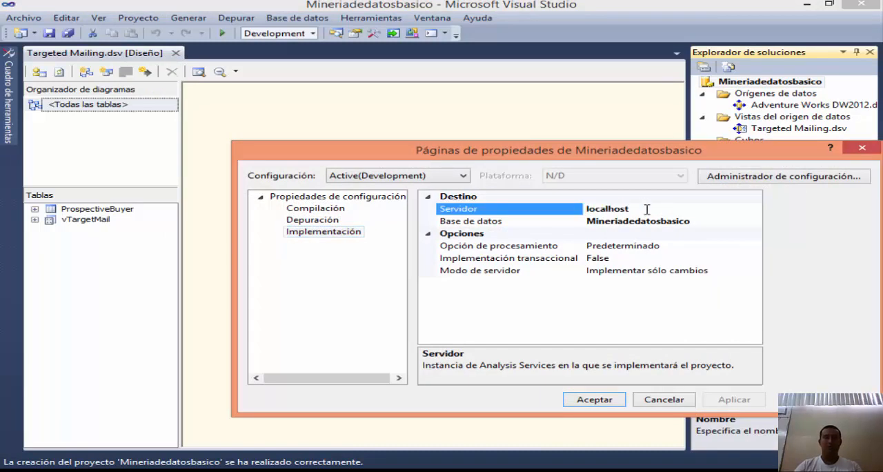
left_click_drag(649, 208, 591, 206)
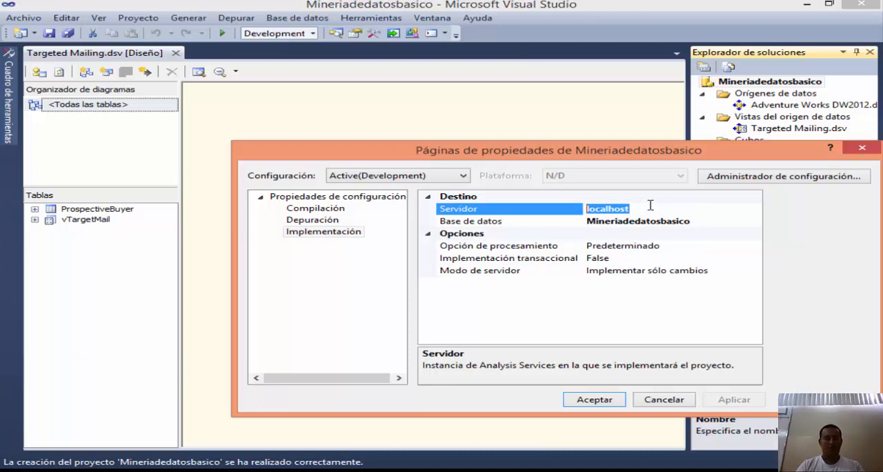
type("BELEN")
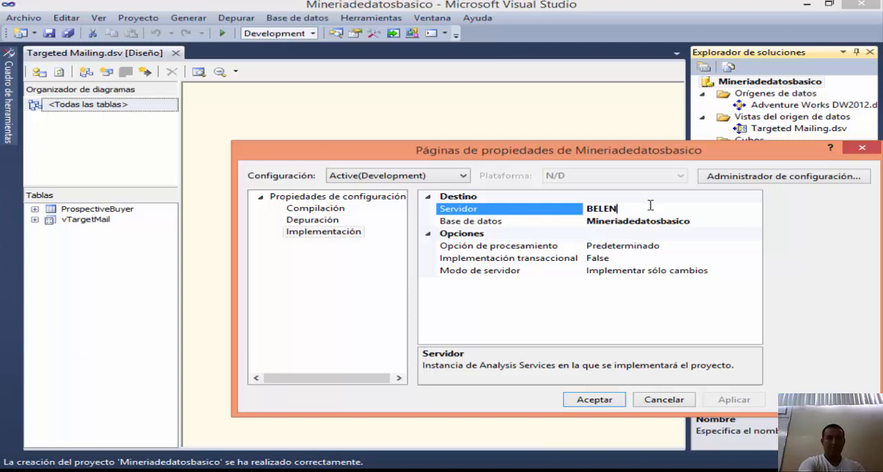
key("alt+Tab")
key("alt+Tab")
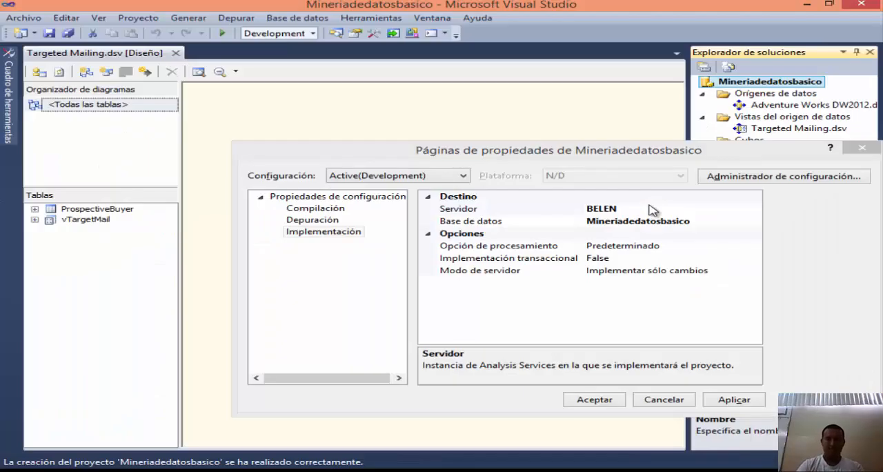
left_click(650, 208)
type("\\BELN")
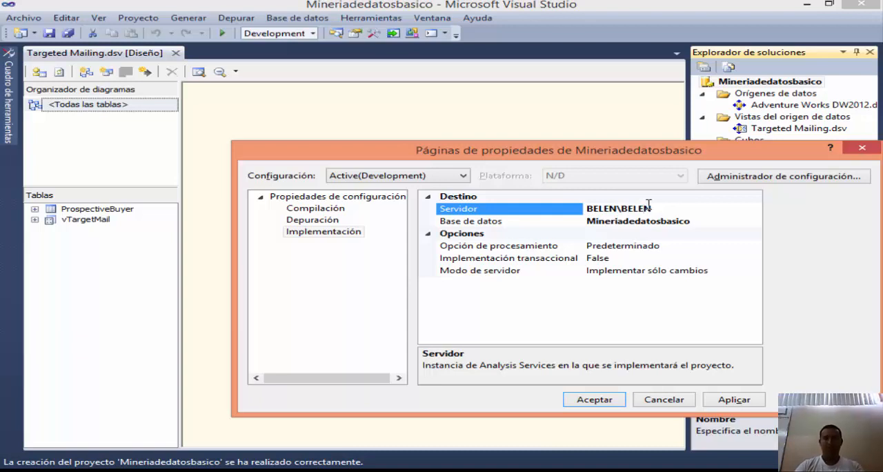
left_click(587, 401)
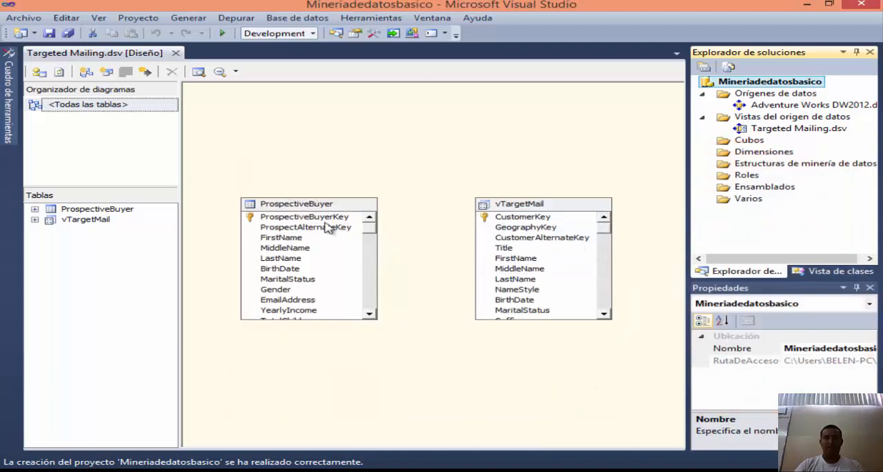
Step: Start a new mining structure with the Data Mining Wizard and keep the default definition method
left_click(775, 164)
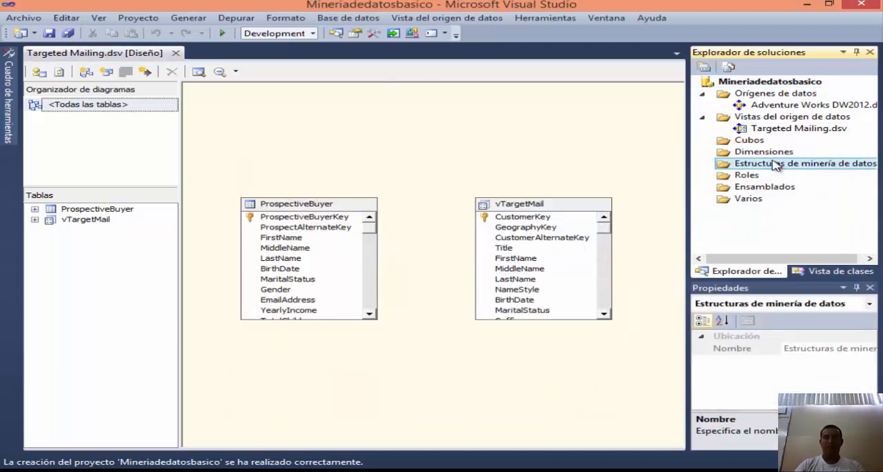
right_click(775, 164)
left_click(662, 166)
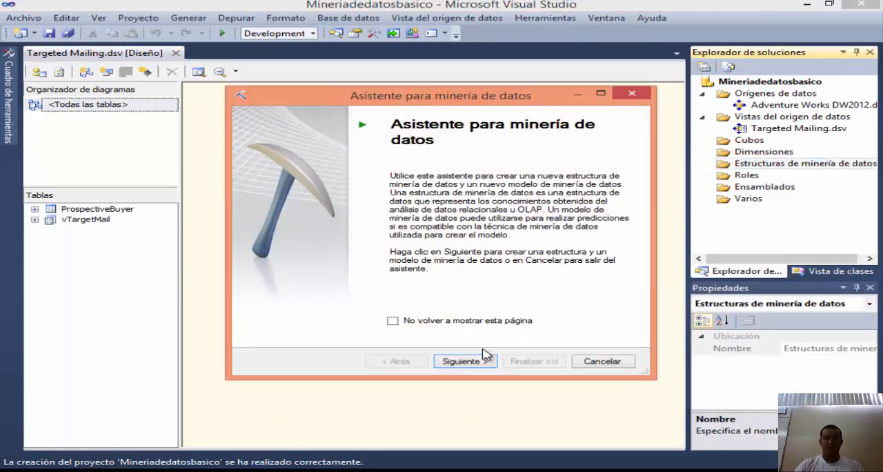
left_click(466, 361)
left_click(485, 363)
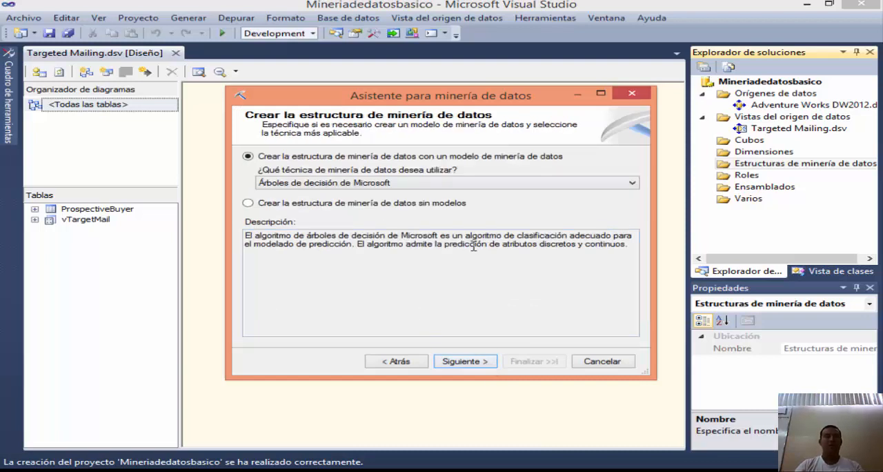
Step: Create the structure with a mining model that uses the Árboles de decisión de Microsoft technique
left_click(482, 183)
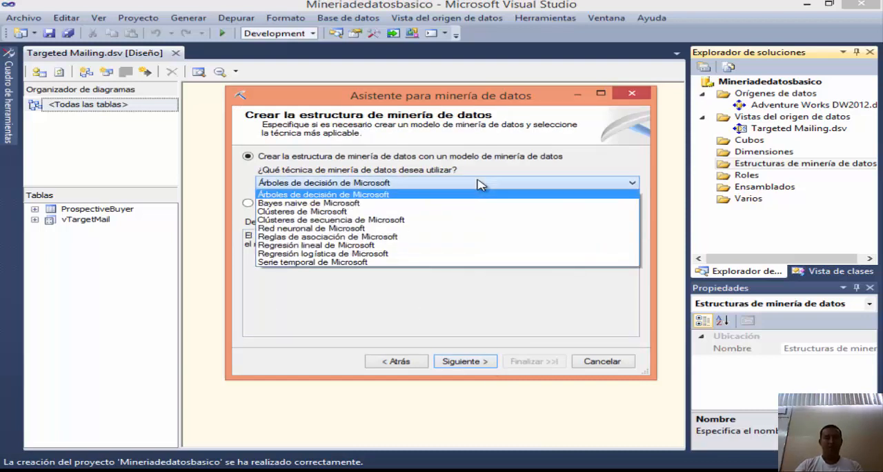
left_click(307, 183)
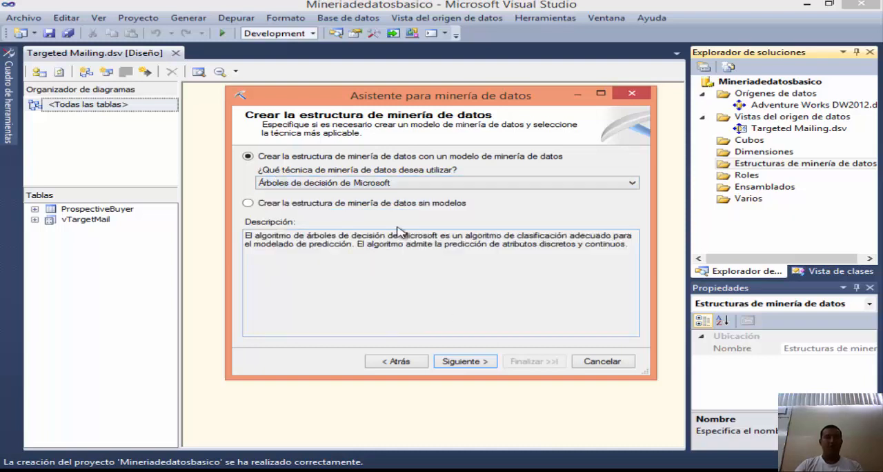
left_click(476, 362)
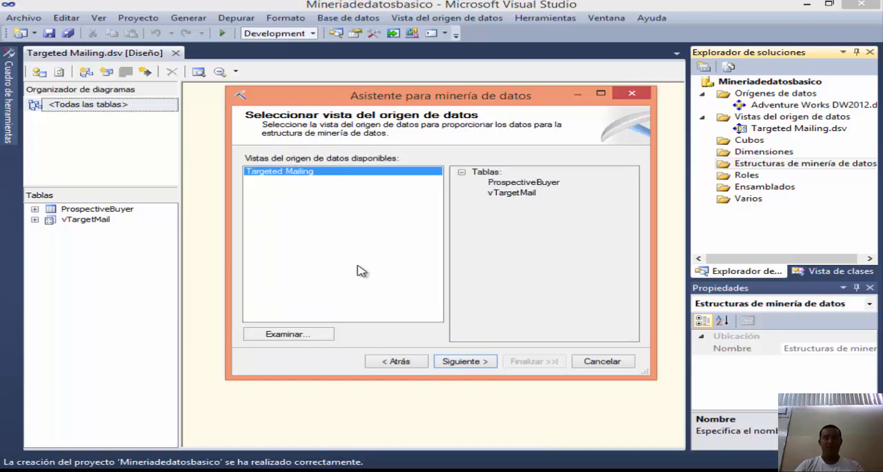
Step: Base the structure on the Targeted Mailing data source view and mark vTargetMail as the case table (Escenario)
left_click(473, 363)
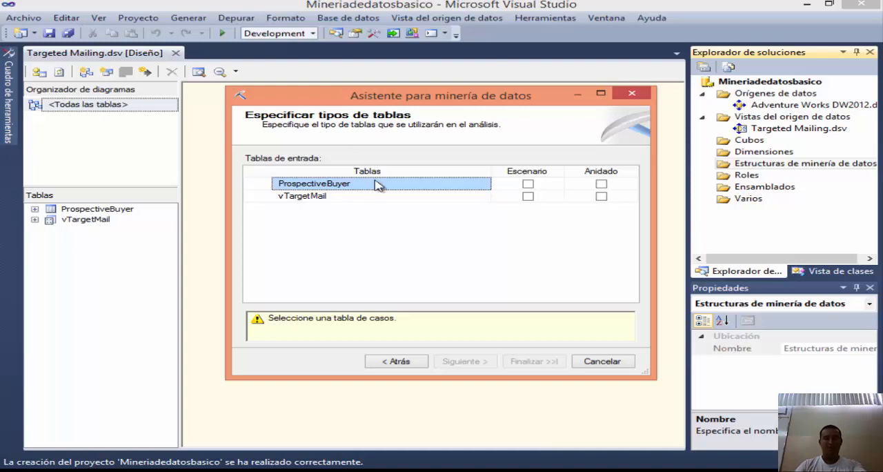
left_click(405, 200)
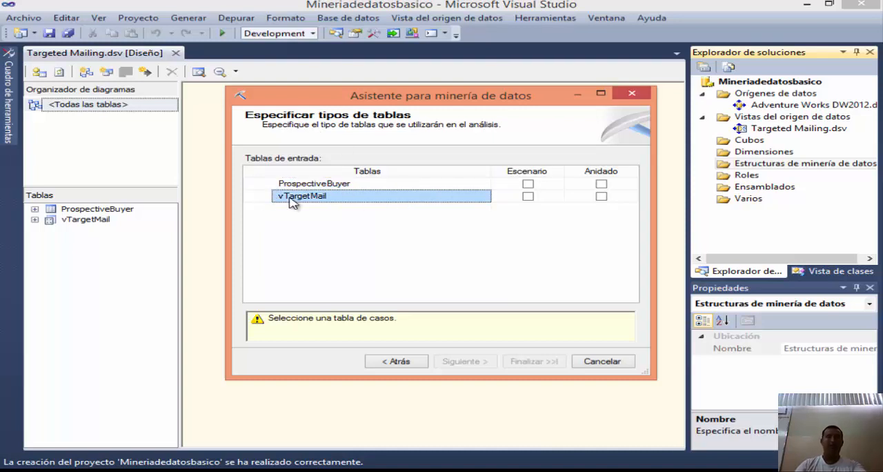
left_click(528, 197)
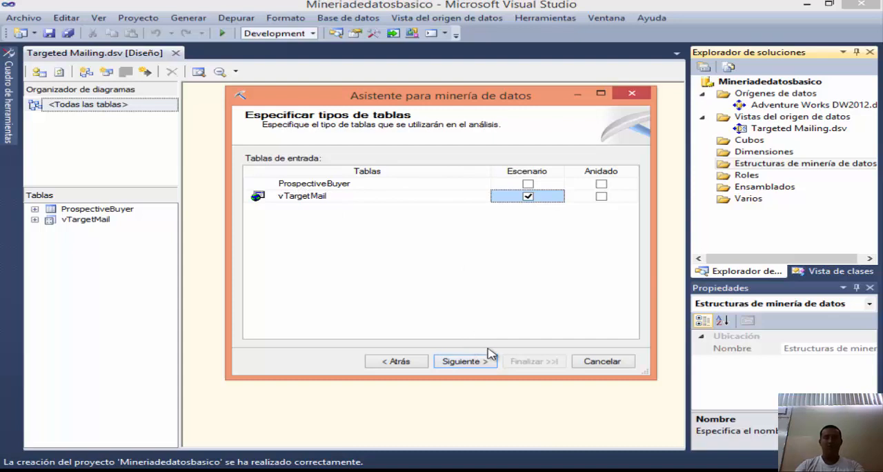
left_click(478, 362)
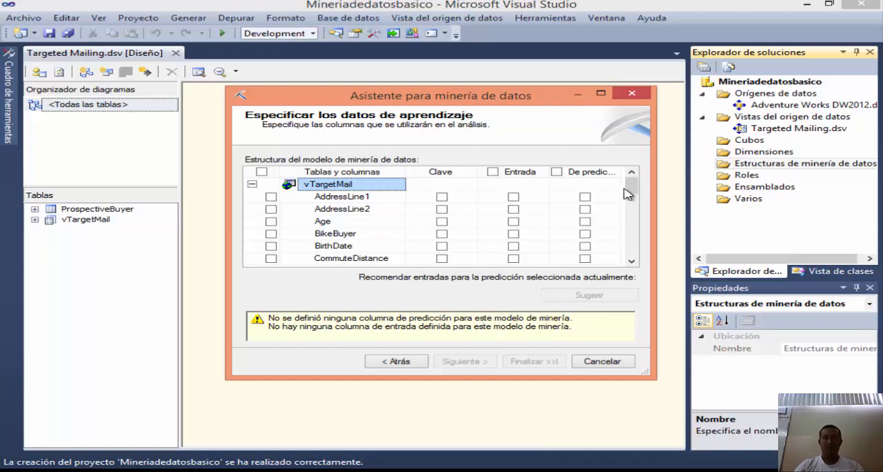
Step: Look through the vTargetMail columns, then switch to the MSDN guide in the browser and read its instructions for specifying the training data
left_click_drag(632, 187, 635, 212)
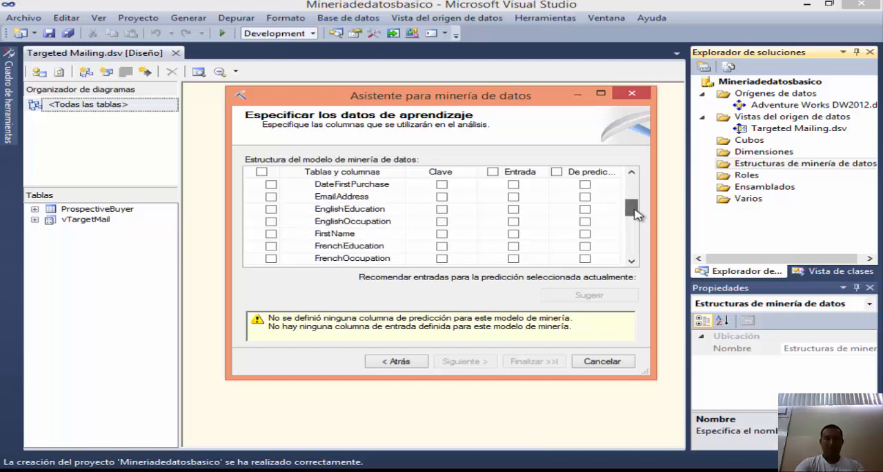
scroll(635, 212, "up", 2)
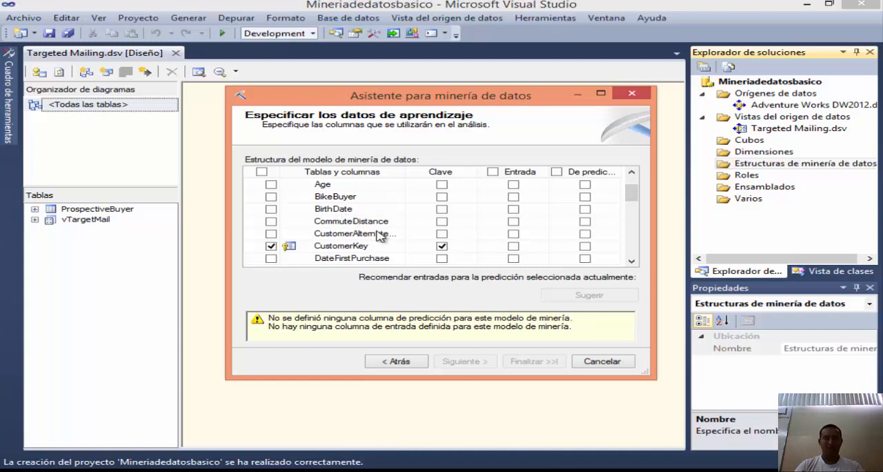
left_click(279, 471)
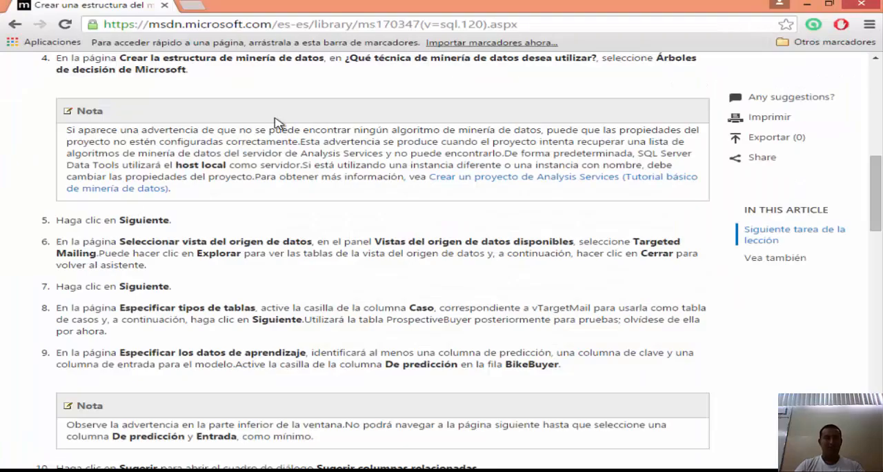
scroll(224, 200, "up", 4)
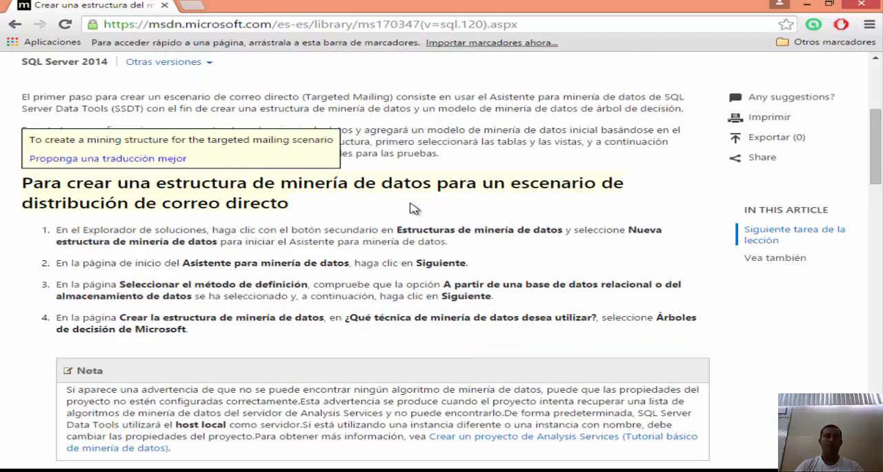
scroll(213, 222, "down", 2)
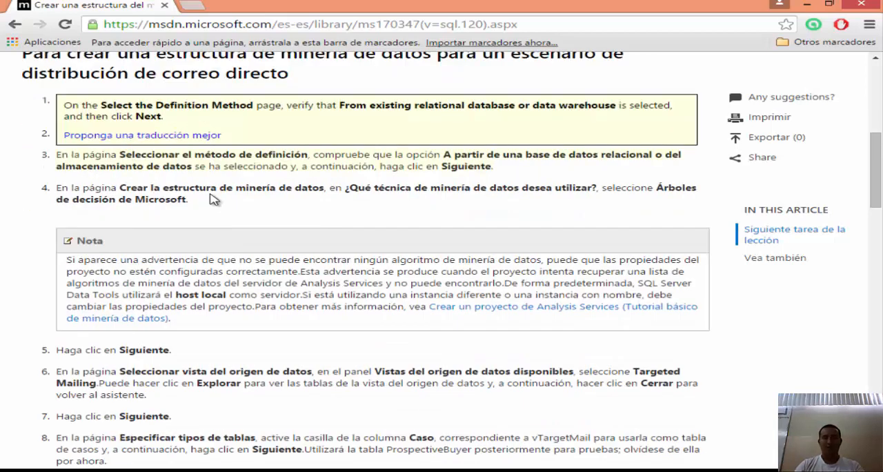
scroll(518, 202, "down", 1)
scroll(515, 197, "up", 4)
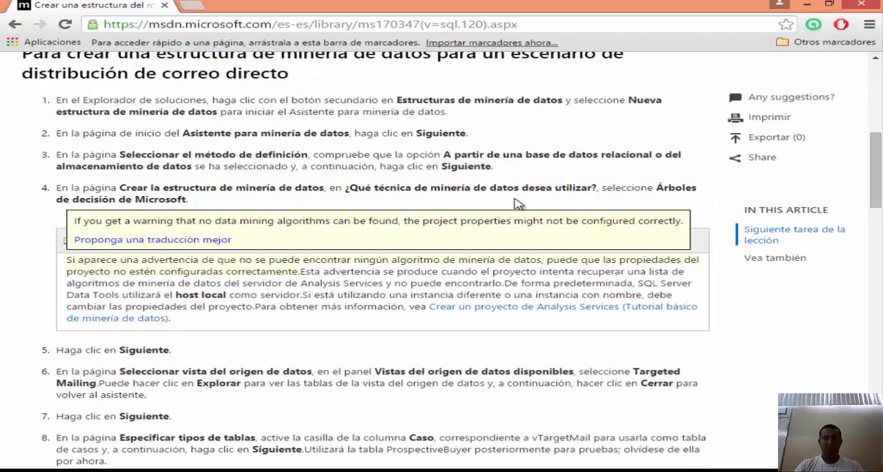
scroll(510, 202, "down", 1)
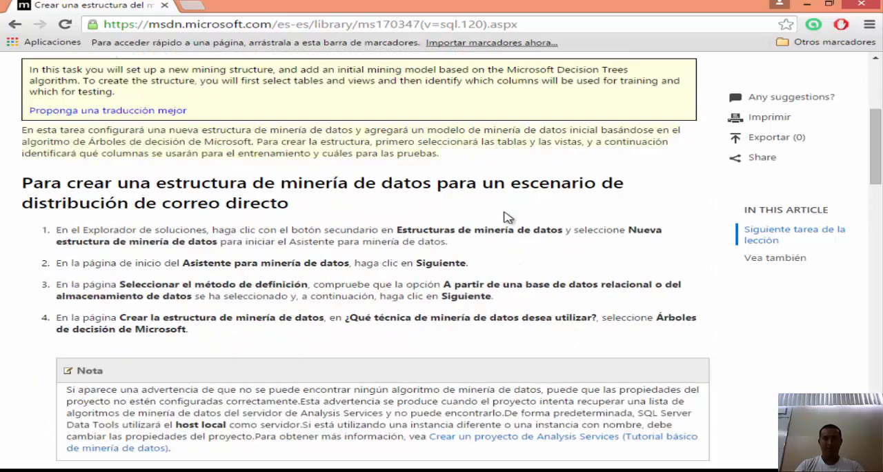
scroll(504, 207, "down", 4)
scroll(504, 236, "down", 2)
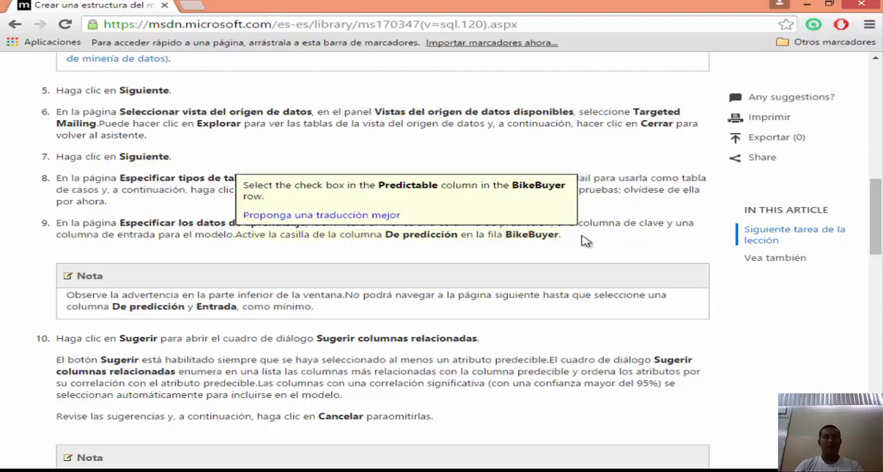
Step: Switch back to Visual Studio and mark the BikeBuyer column as predictable
left_click(408, 471)
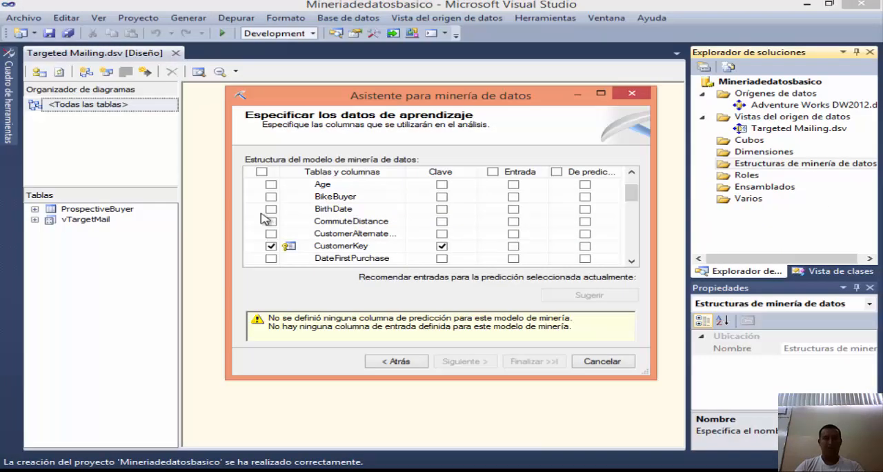
left_click(585, 197)
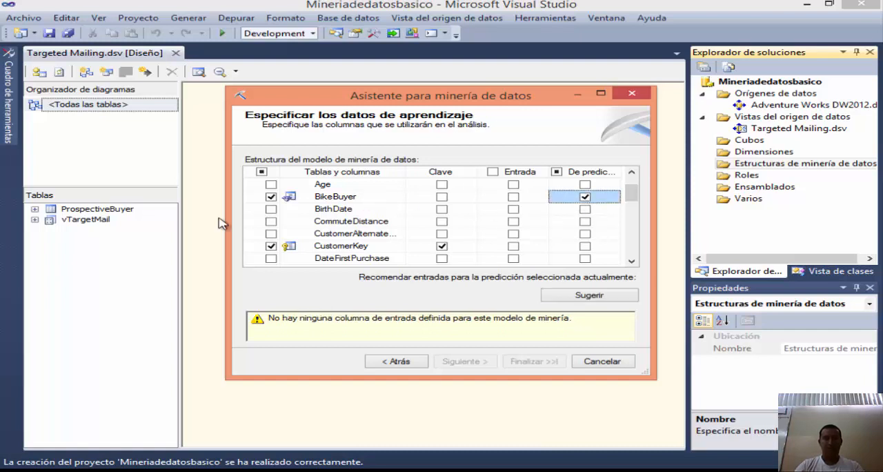
Step: Switch to the MSDN guide in the browser and review which columns should be used as input
left_click(332, 471)
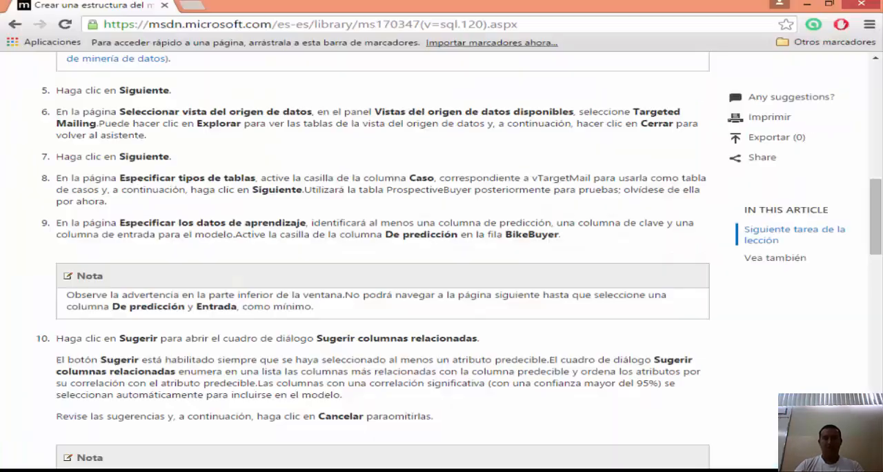
scroll(10, 232, "down", 2)
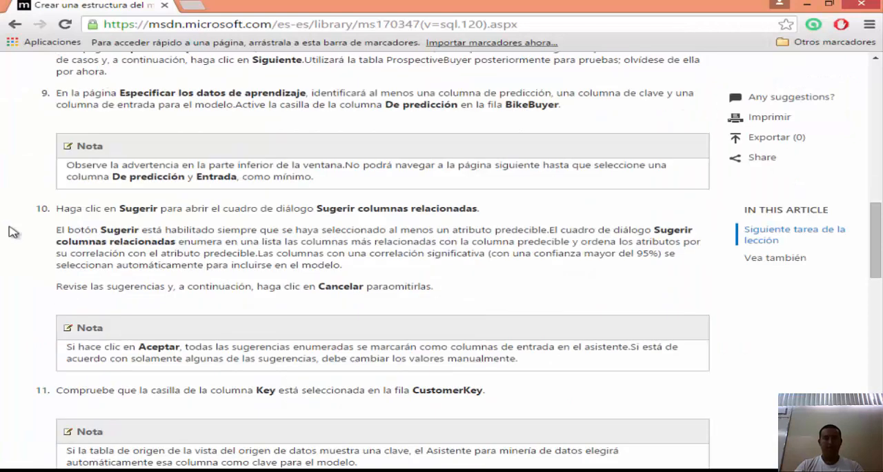
mouse_move(363, 226)
scroll(363, 226, "down", 6)
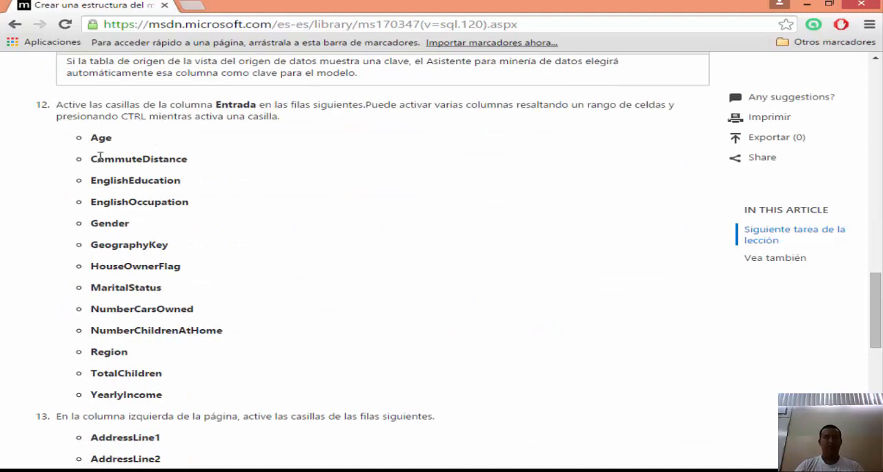
mouse_move(98, 136)
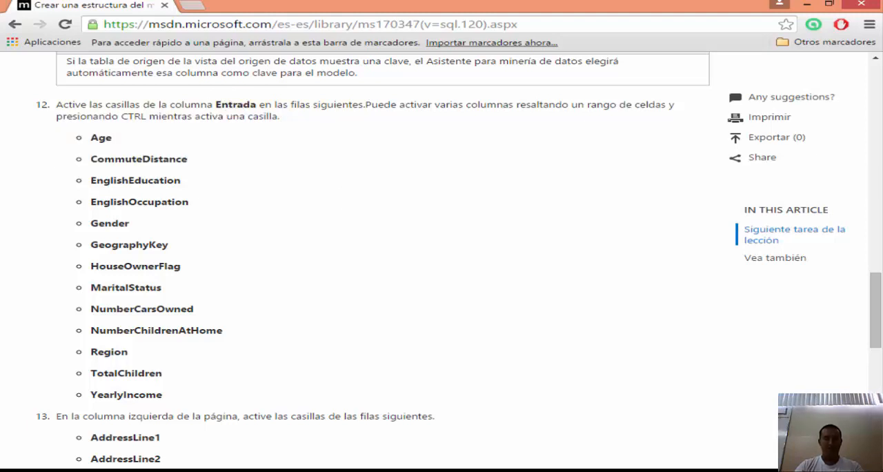
Step: Switch back to Visual Studio and mark Age, CommuteDistance and EnglishEducation as input columns, checking each against the MSDN guide in the browser
key("alt+Tab")
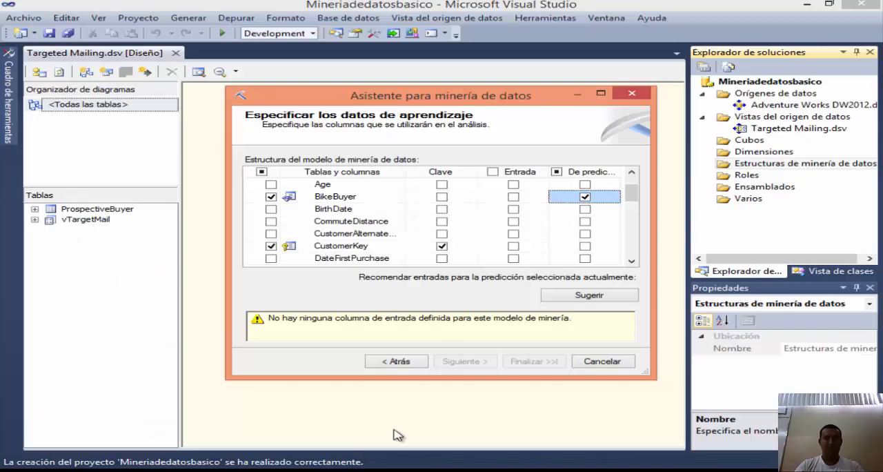
left_click(518, 190)
key("alt+Tab")
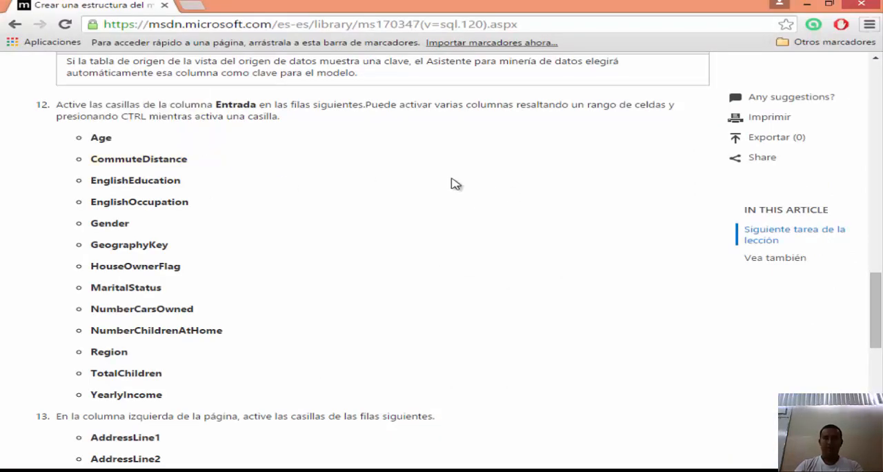
key("alt+Tab")
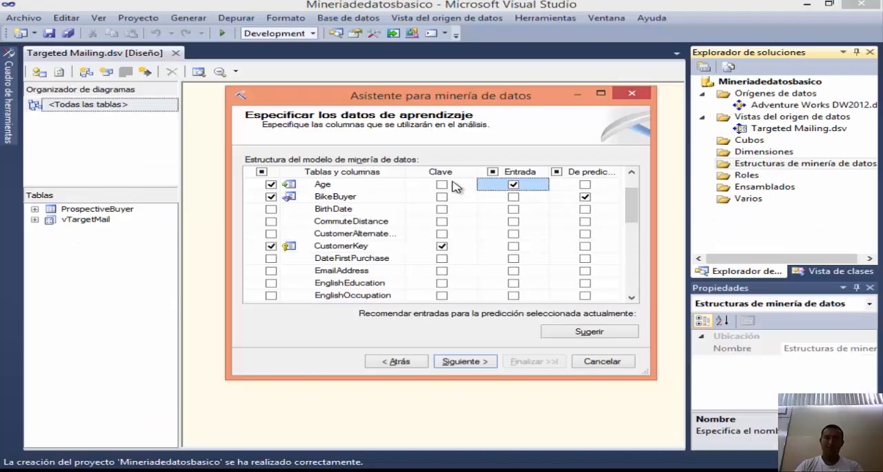
left_click(519, 227)
key("alt+Tab")
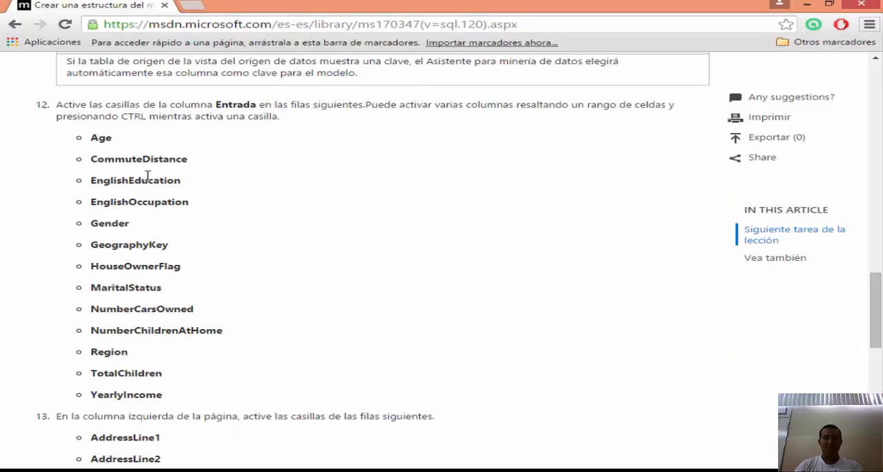
key("alt+Tab")
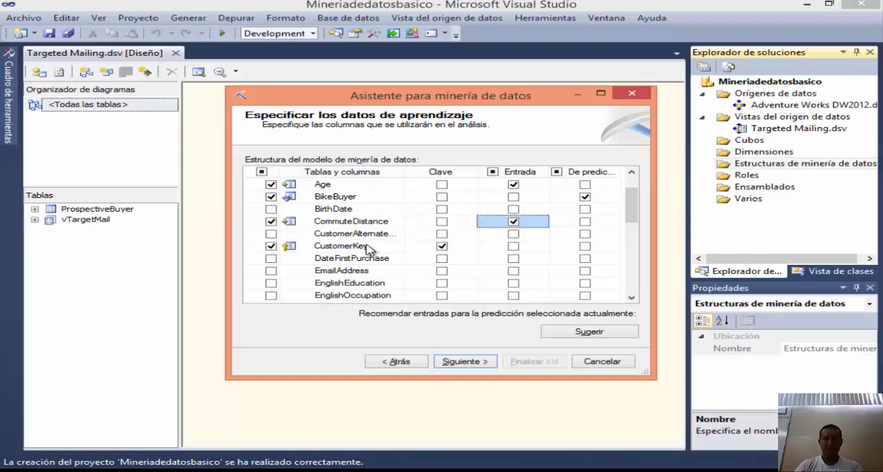
left_click(514, 283)
Step: Mark Gender and GeographyKey as input columns, checking the MSDN list in the browser between selections
key("alt+Tab")
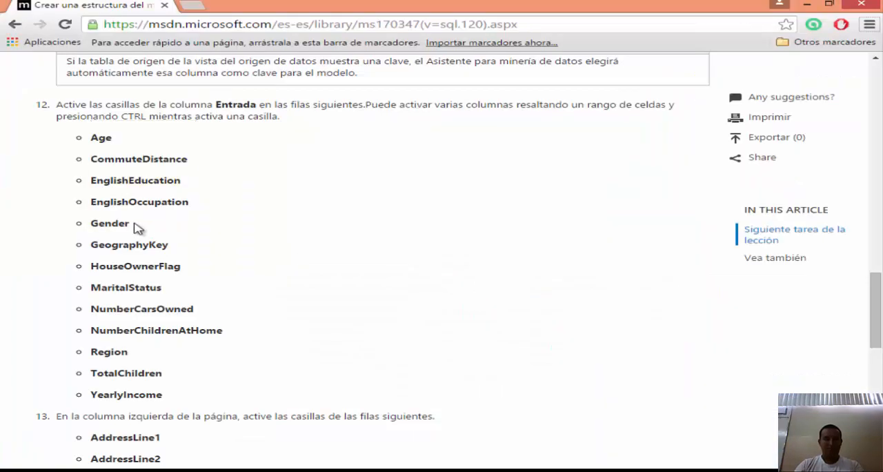
key("alt+Tab")
scroll(502, 282, "down", 1)
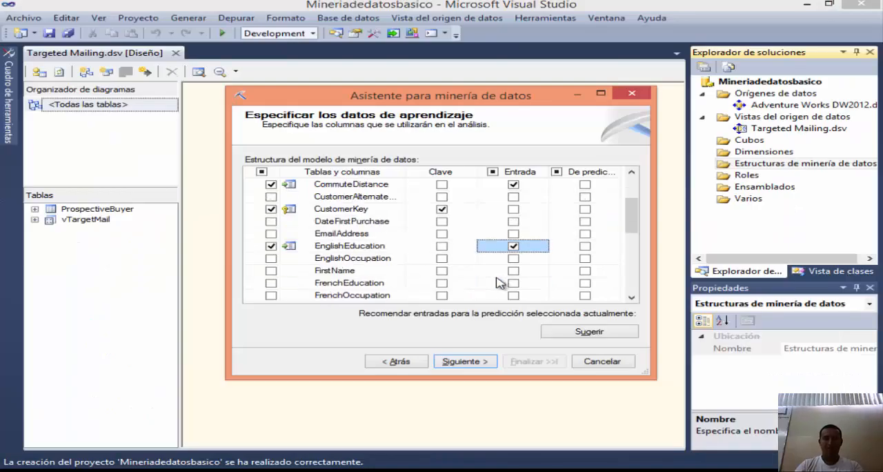
scroll(500, 283, "down", 1)
left_click(514, 271)
key("alt+Tab")
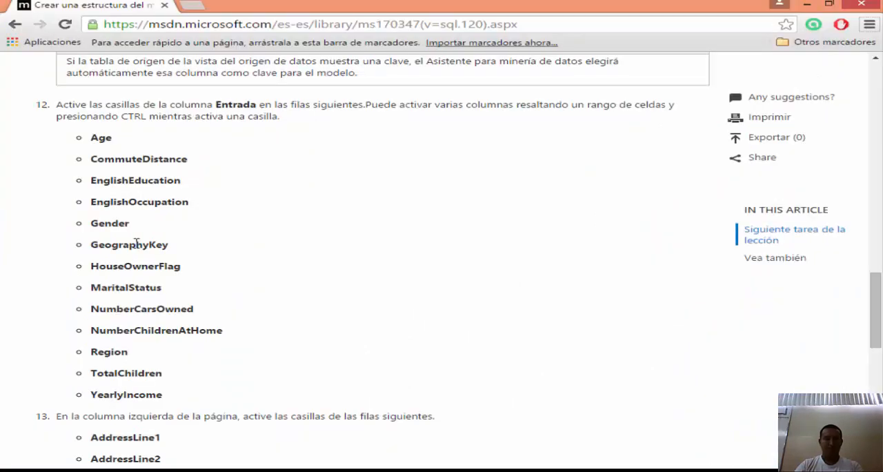
key("alt+Tab")
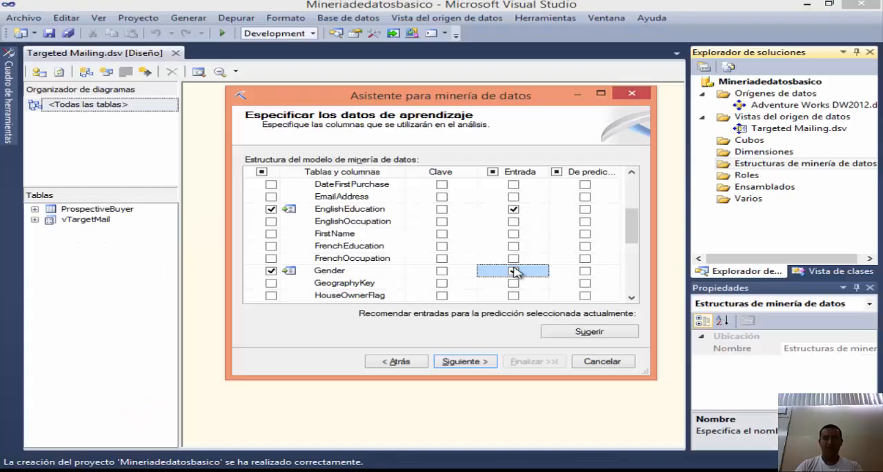
scroll(517, 272, "down", 1)
left_click(513, 246)
Step: Check the MSDN list in the browser again and mark HouseOwnerFlag and MaritalStatus as input columns in Visual Studio
scroll(442, 254, "down", 2)
scroll(442, 254, "up", 4)
scroll(442, 254, "up", 1)
scroll(442, 254, "down", 3)
key("alt+Tab")
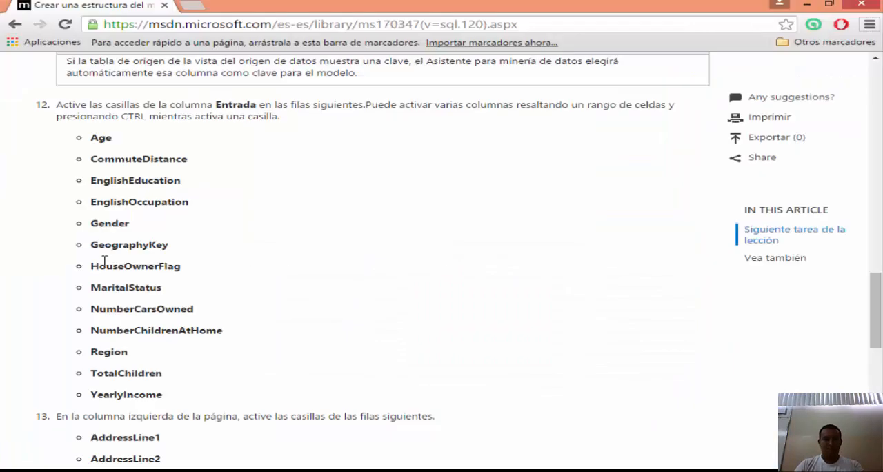
key("alt+Tab")
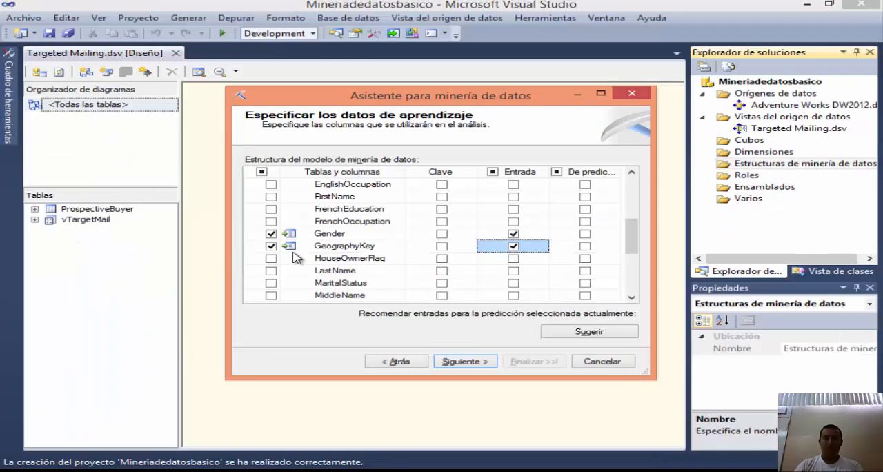
left_click(514, 258)
key("alt+Tab")
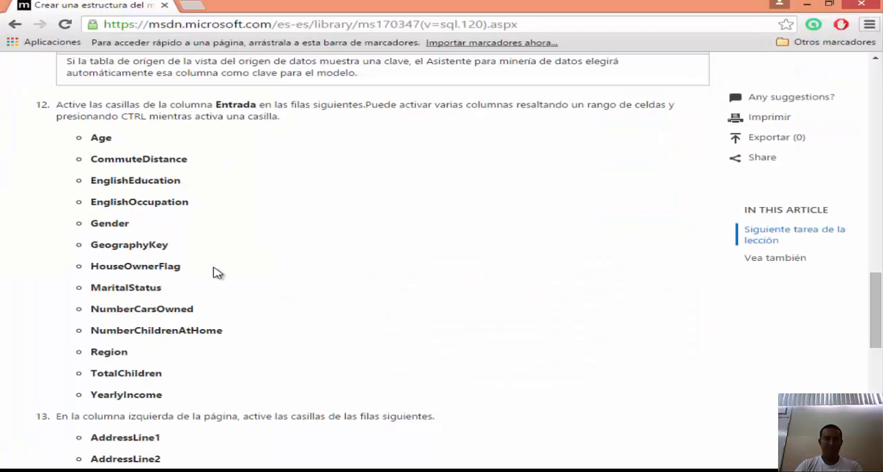
key("alt+Tab")
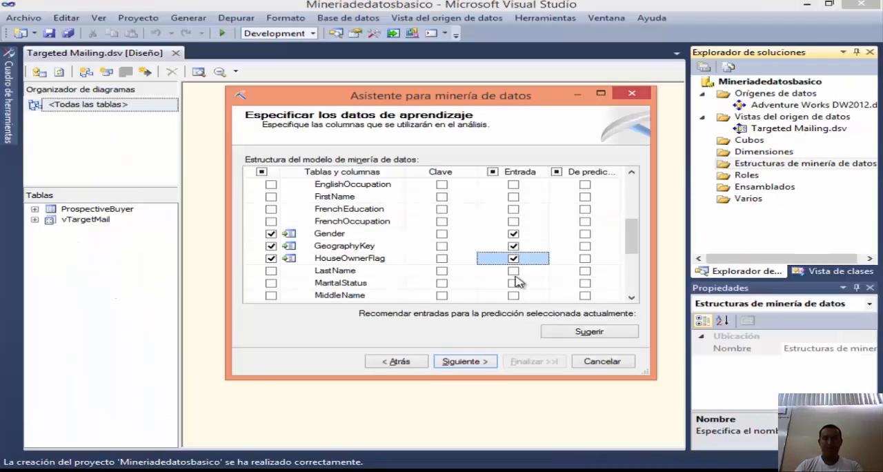
left_click(515, 284)
Step: Mark NumberCarsOwned, NumberChildrenAtHome and Region as input columns, comparing them with the MSDN list in the browser
key("alt+Tab")
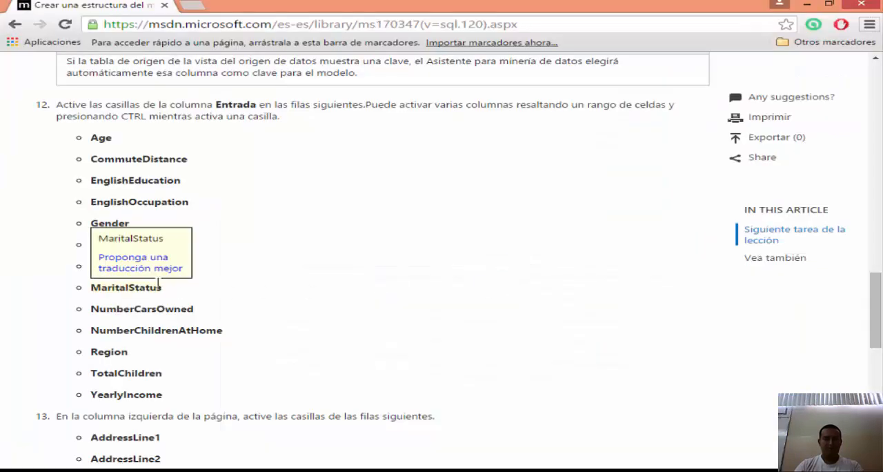
key("alt+Tab")
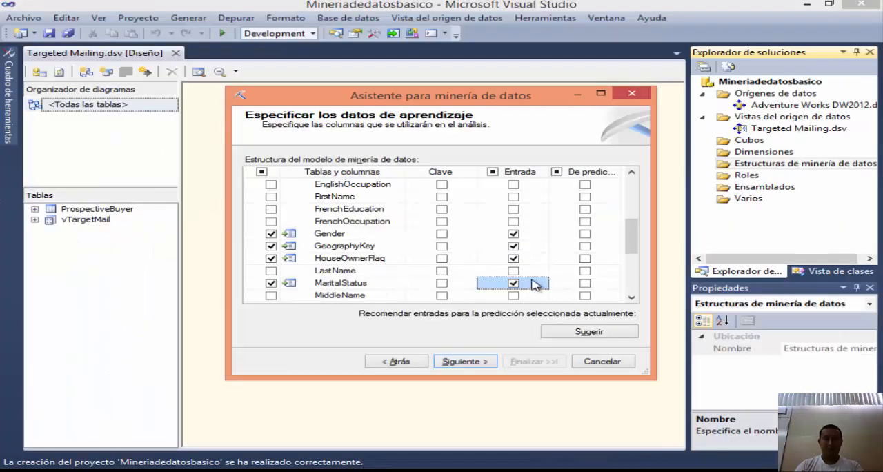
scroll(535, 286, "down", 1)
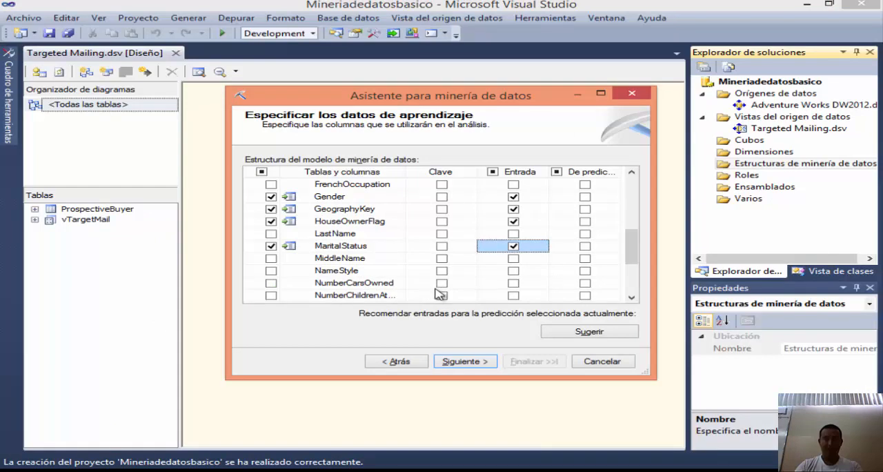
left_click(514, 283)
key("alt+Tab")
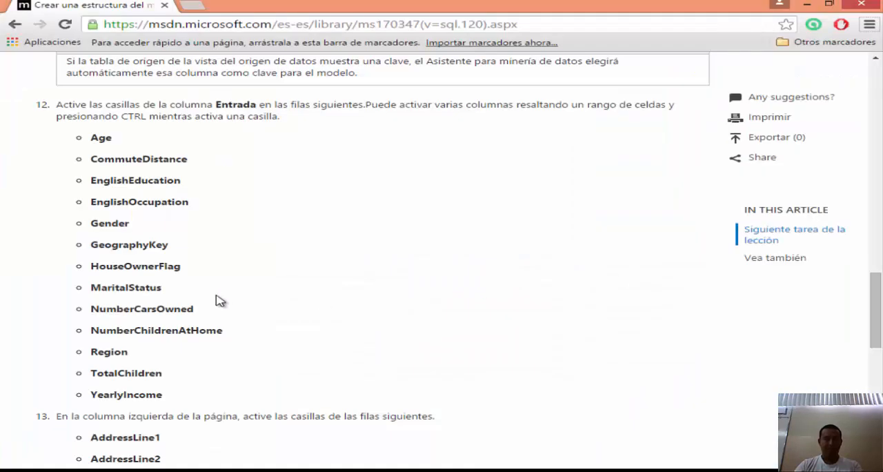
key("alt+Tab")
scroll(536, 297, "down", 2)
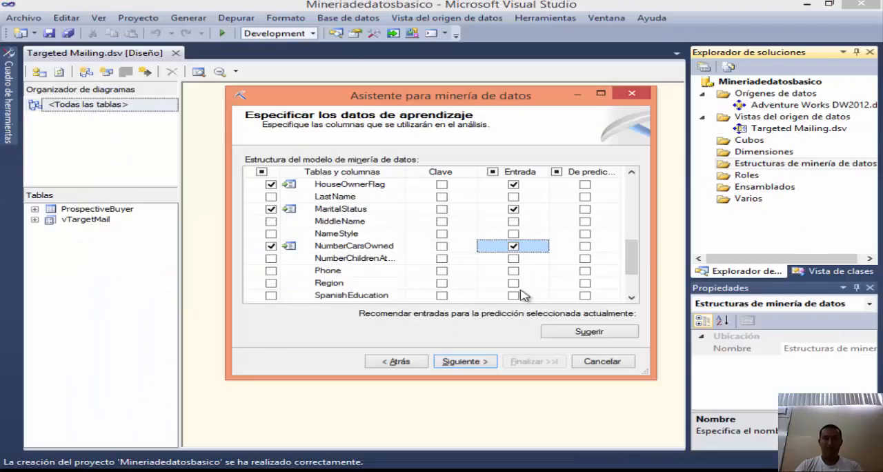
left_click(514, 222)
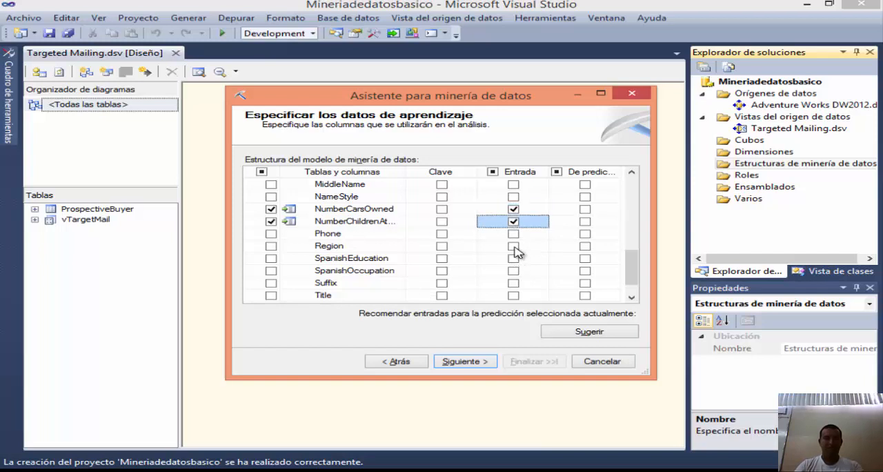
key("alt+Tab")
key("alt+Tab")
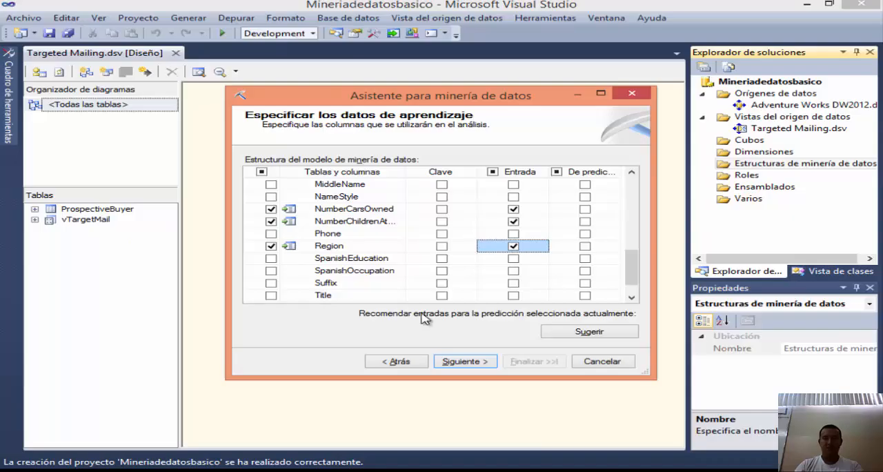
Step: Mark TotalChildren and YearlyIncome as input columns
scroll(548, 300, "down", 1)
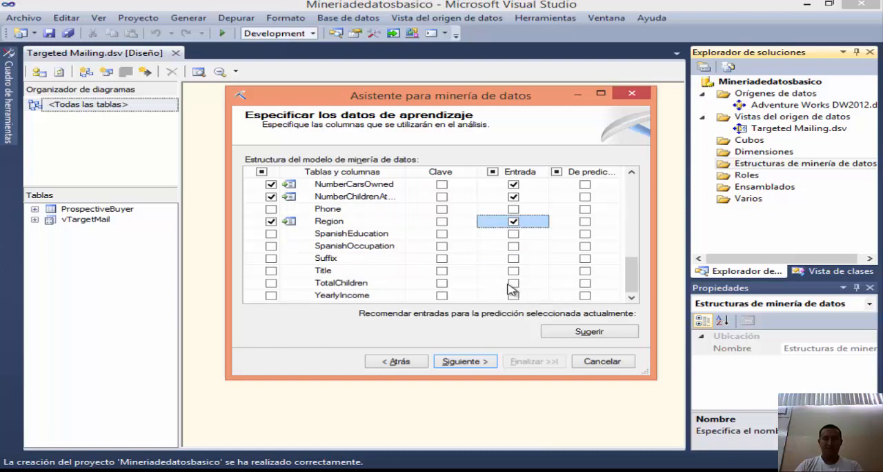
left_click(513, 284)
left_click(515, 296)
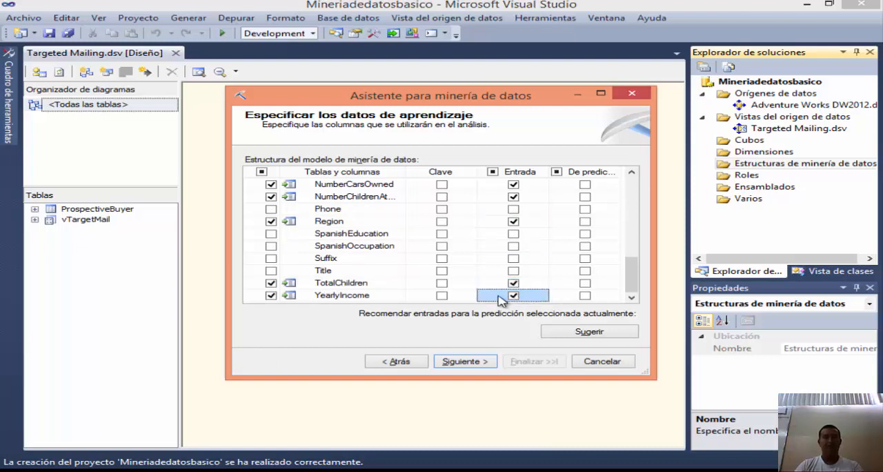
Step: Read the MSDN guide's step 13 in the browser, then include AddressLine1 and AddressLine2 in the structure only, without marking them as input
scroll(435, 296, "up", 7)
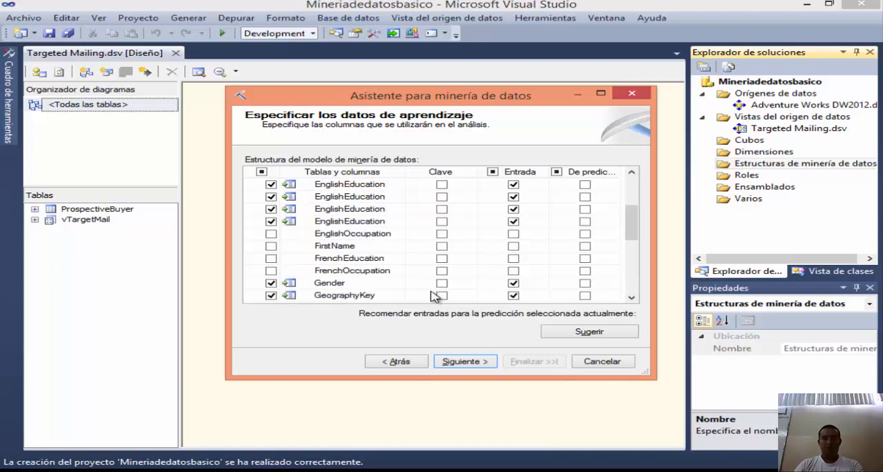
key("alt+Tab")
scroll(196, 230, "down", 3)
mouse_move(273, 228)
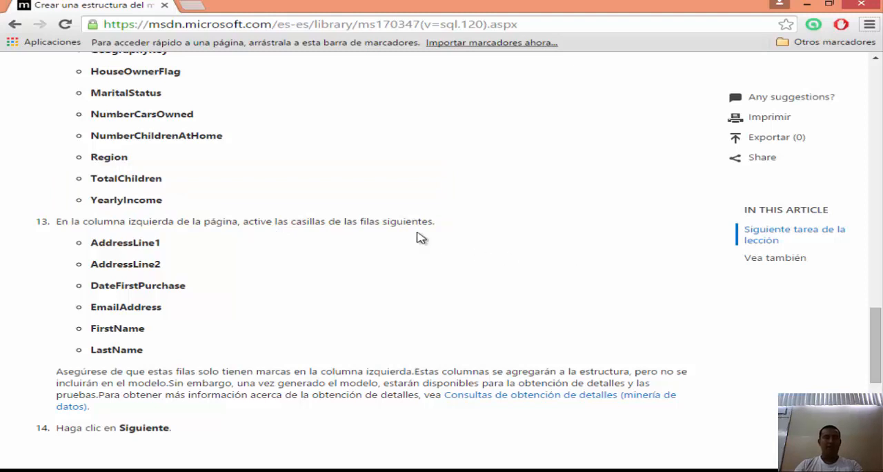
scroll(359, 236, "down", 1)
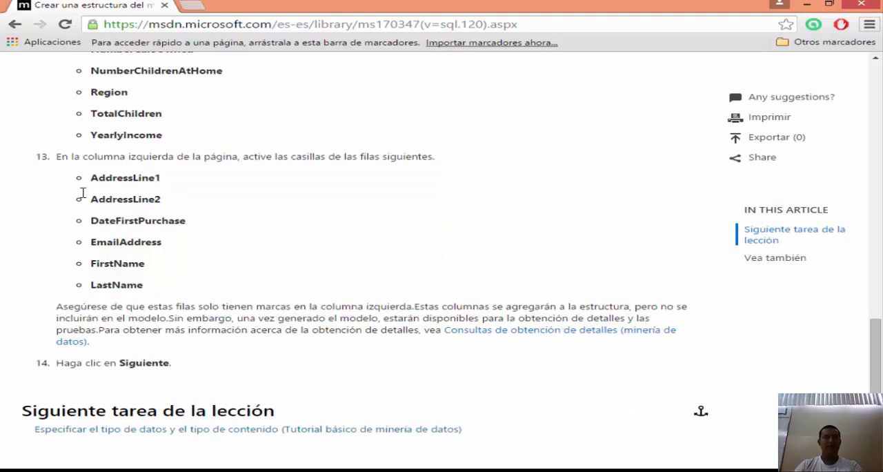
key("alt+Tab")
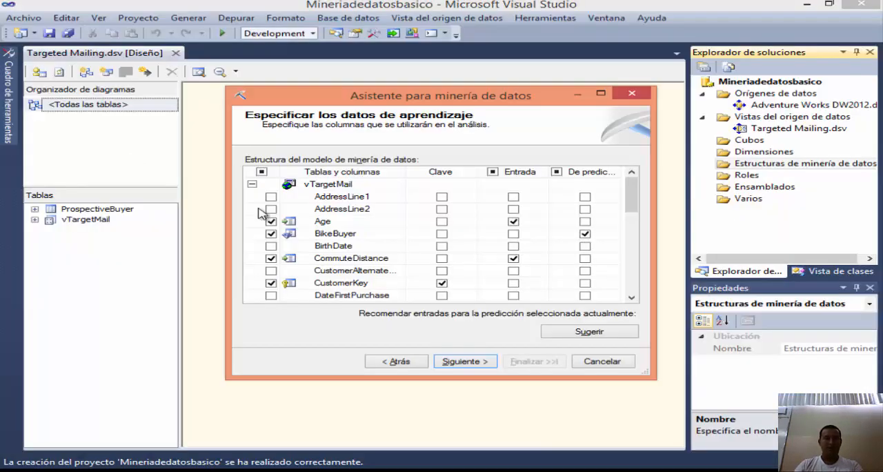
left_click(270, 197)
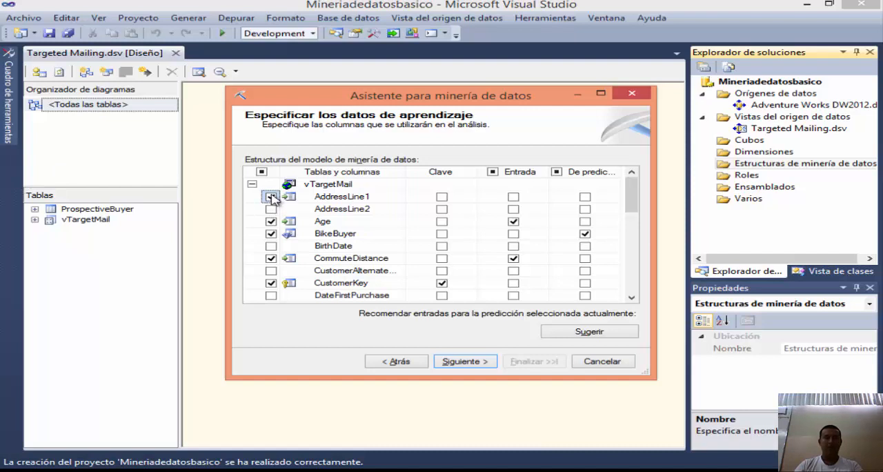
left_click(272, 209)
Step: Include DateFirstPurchase, EmailAddress and FirstName in the structure only, checking them against the MSDN guide in the browser
scroll(366, 229, "down", 2)
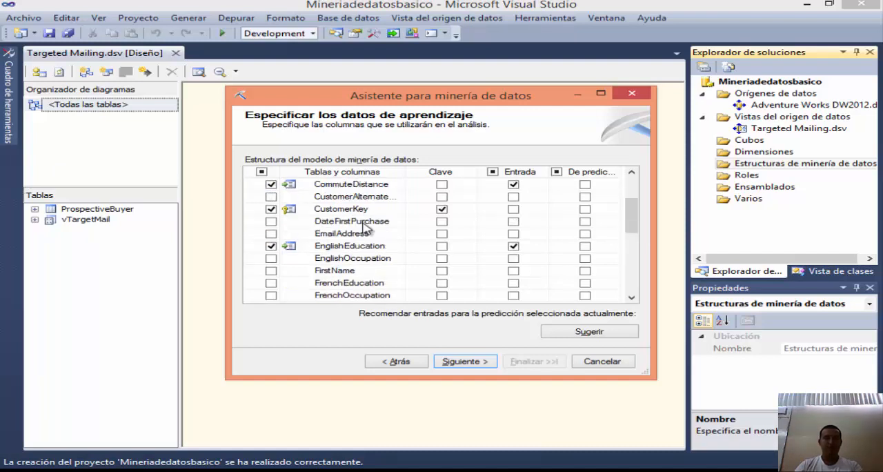
key("alt+Tab")
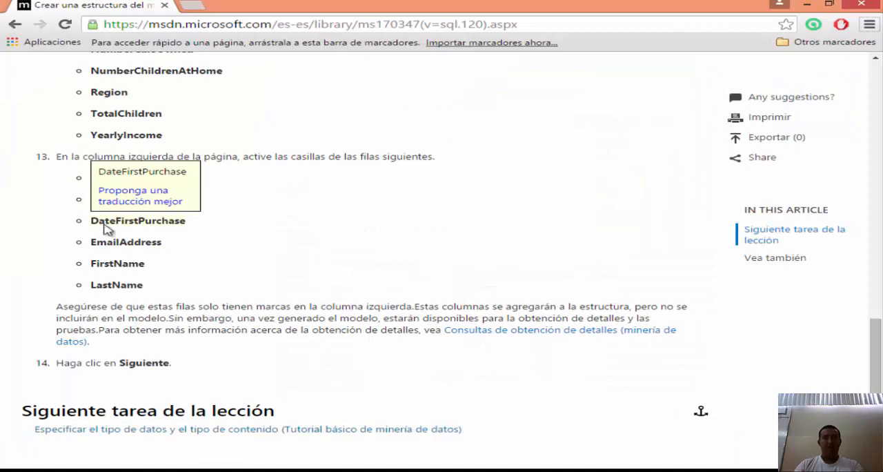
key("alt+Tab")
left_click(271, 221)
key("alt+Tab")
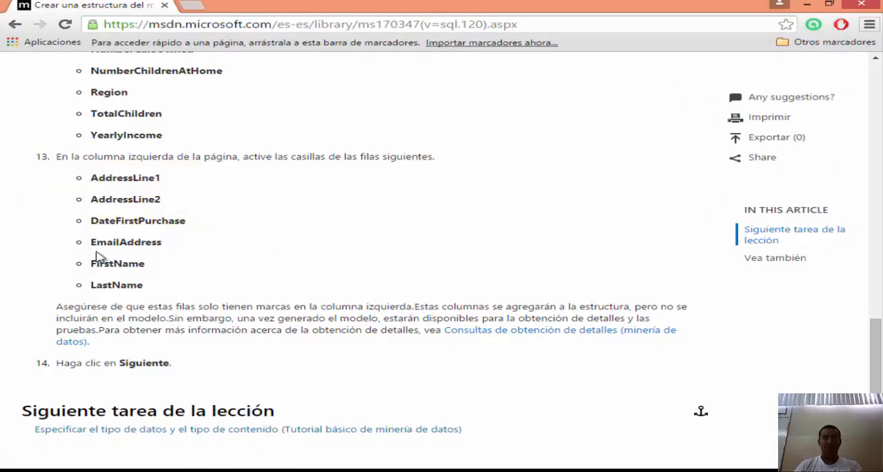
key("alt+Tab")
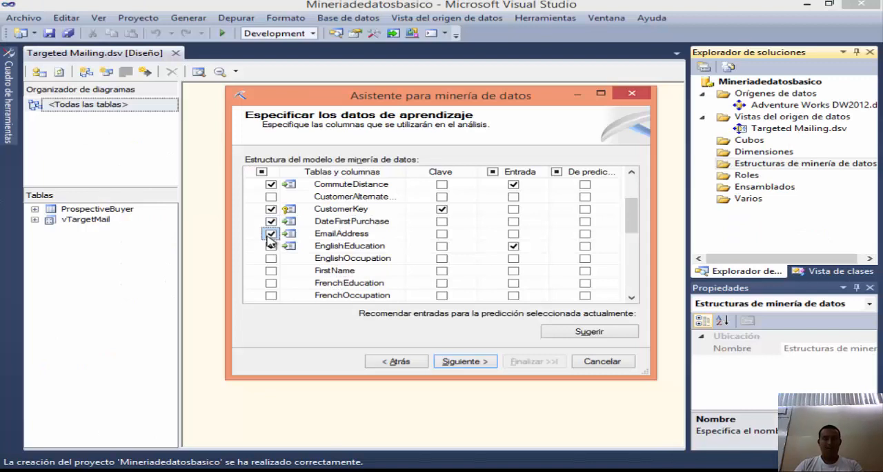
left_click(271, 271)
Step: Check the MSDN list in the browser once more and include LastName in the structure only
scroll(271, 276, "down", 1)
key("alt+Tab")
key("alt+Tab")
scroll(290, 269, "down", 2)
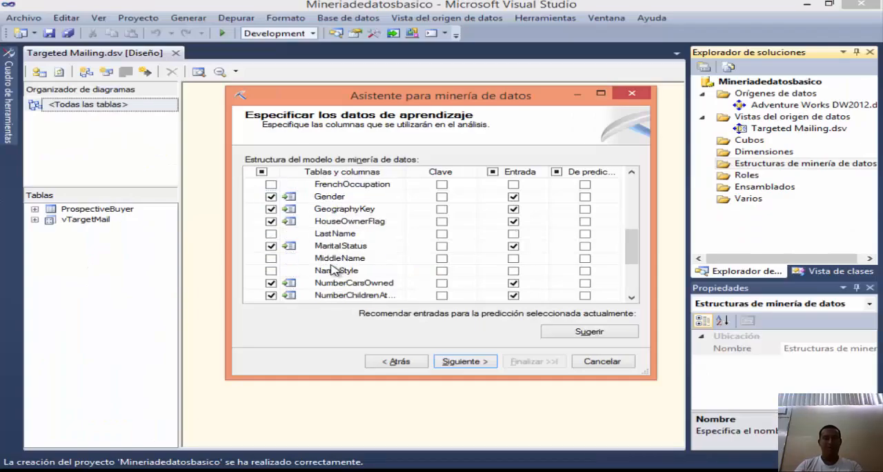
left_click(271, 233)
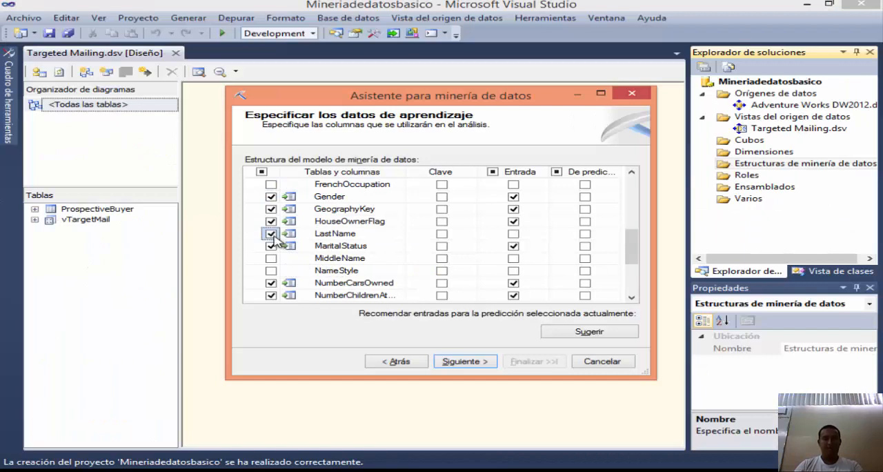
Step: Review the column selections and the CustomerKey key setting, then switch to the MSDN guide in the browser and read the remaining instructions
scroll(414, 254, "up", 5)
scroll(423, 254, "down", 1)
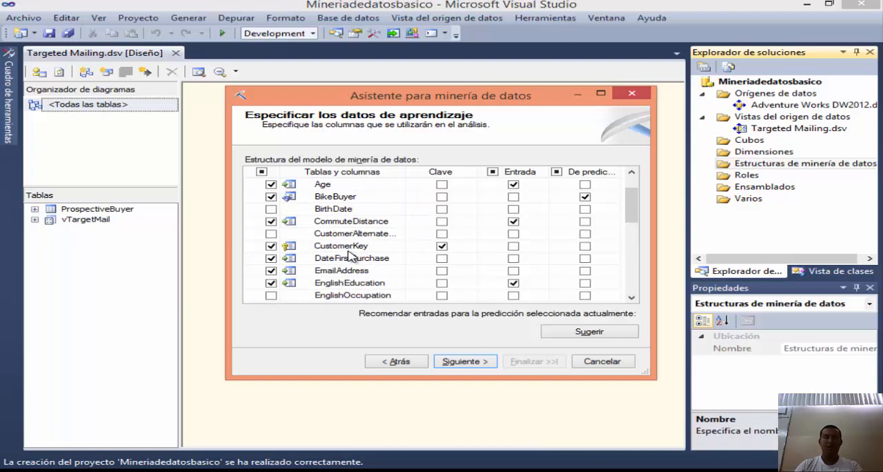
left_click(442, 247)
left_click(443, 247)
key("alt+Tab")
scroll(324, 251, "down", 3)
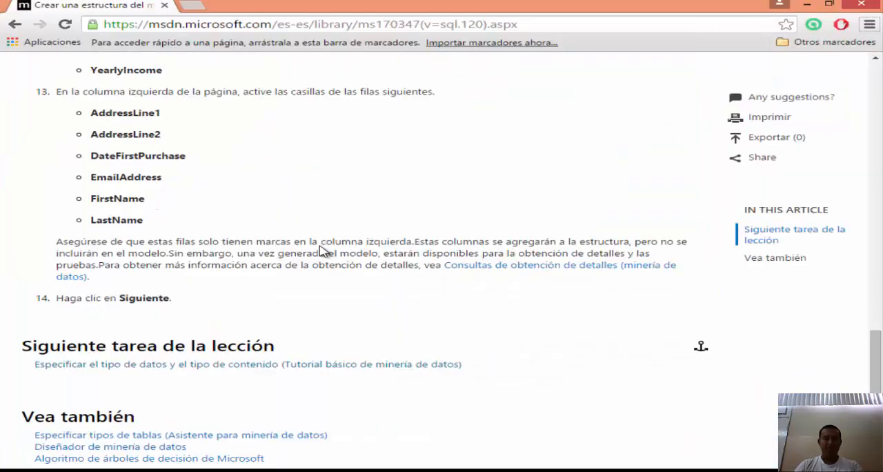
Step: Return to the mining wizard in Visual Studio, advance to the column content and data types, and detect continuous or discrete content for numeric columns
key("alt+Tab")
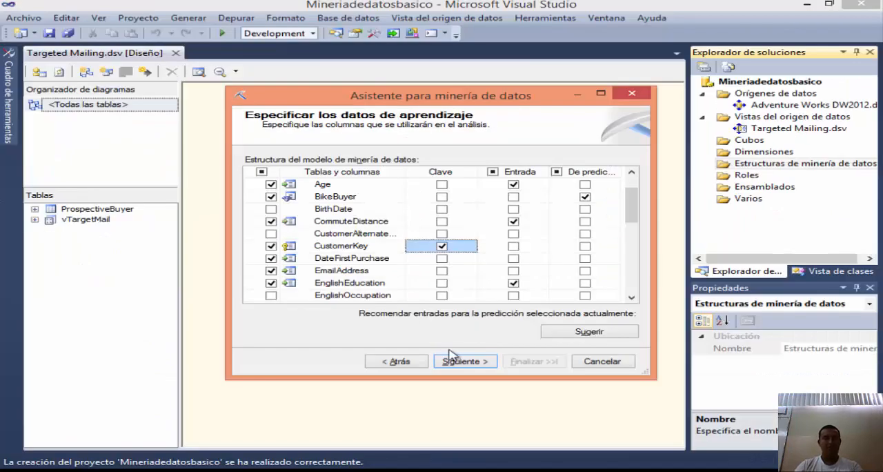
left_click(466, 361)
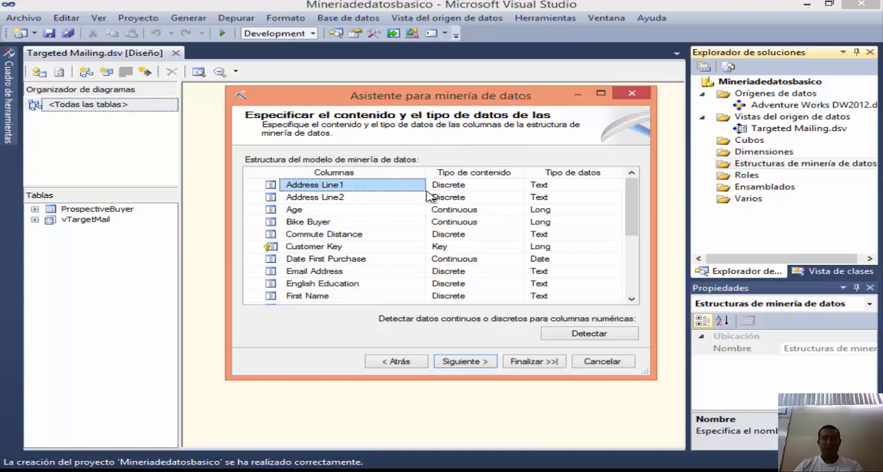
left_click_drag(441, 97, 428, 74)
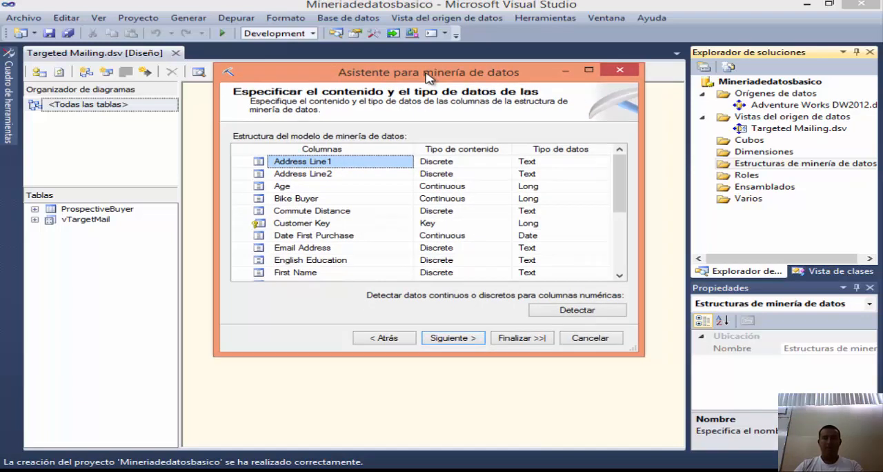
left_click(590, 310)
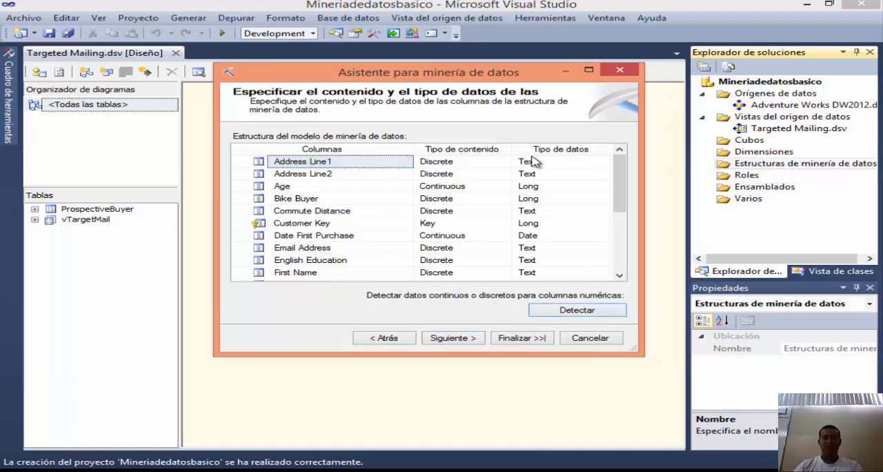
mouse_move(620, 165)
left_mouse_down()
mouse_move(627, 223)
mouse_move(633, 160)
left_mouse_up()
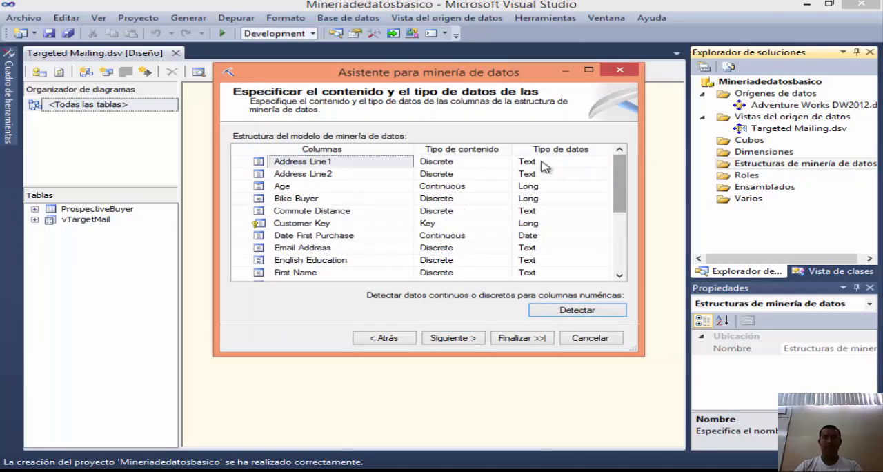
mouse_move(620, 172)
left_mouse_down()
mouse_move(623, 246)
mouse_move(620, 157)
left_mouse_up()
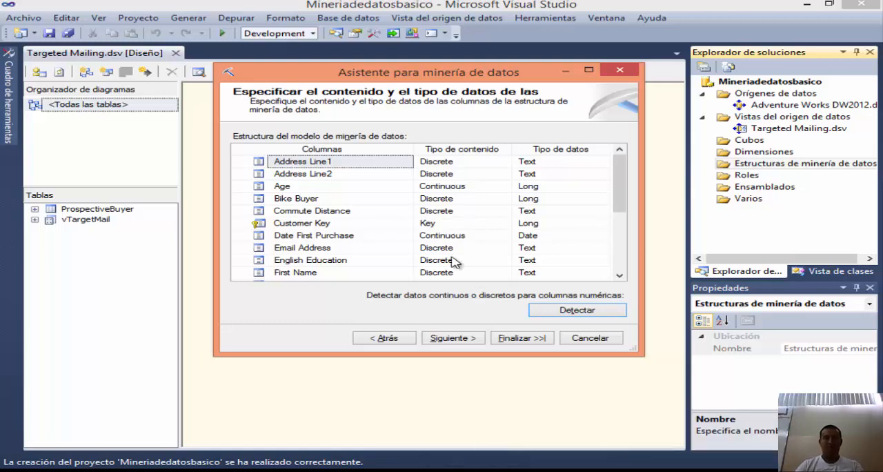
Step: Check the content type of Bike Buyer in the wizard against the MSDN table of content and data types in the browser
left_click(486, 199)
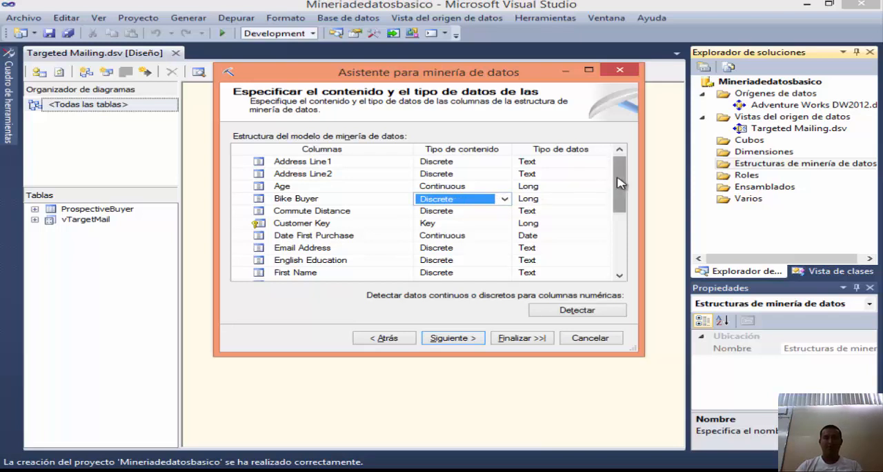
left_click_drag(619, 181, 617, 230)
key("alt+Tab")
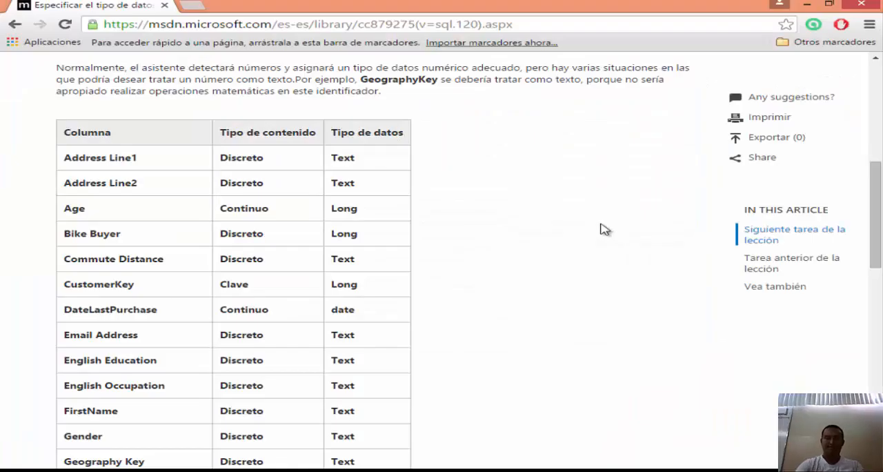
key("alt+Tab")
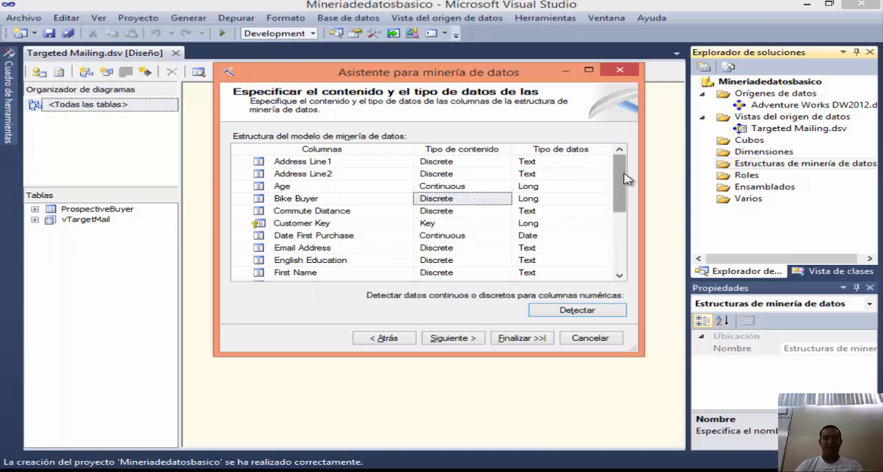
mouse_move(619, 181)
left_mouse_down()
mouse_move(617, 232)
mouse_move(624, 176)
left_mouse_up()
key("alt+Tab")
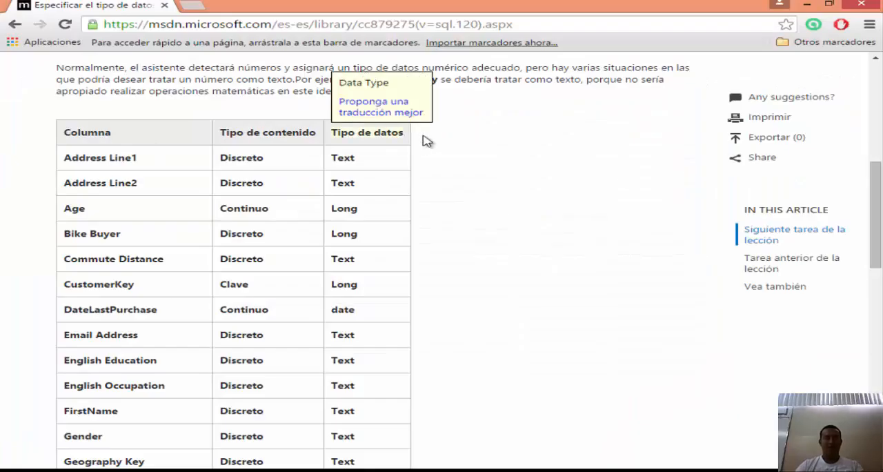
Step: Compare the remaining columns' content and data types in the wizard, through Yearly Income, with the MSDN table in the browser
scroll(35, 173, "down", 1)
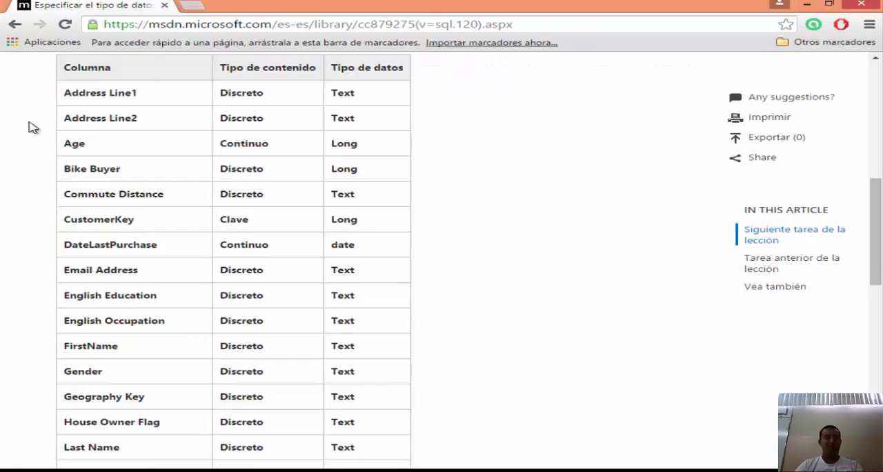
scroll(3, 272, "up", 1)
scroll(3, 271, "down", 1)
scroll(7, 269, "down", 1)
key("alt+Tab")
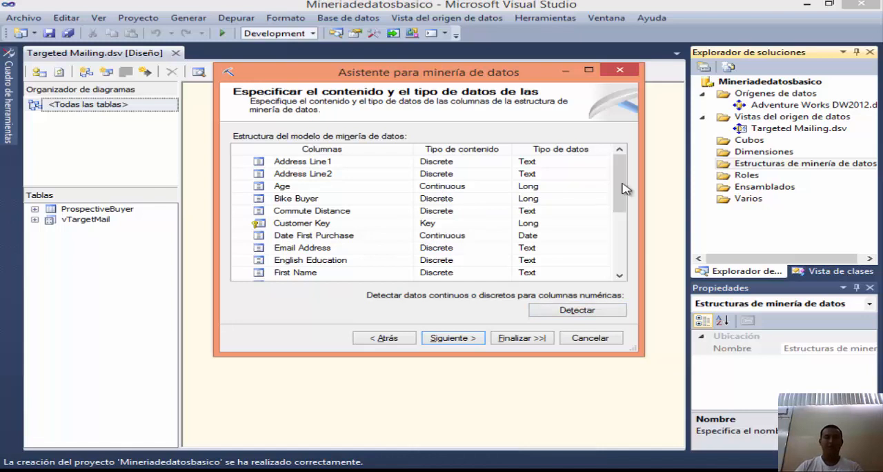
left_click_drag(619, 186, 620, 240)
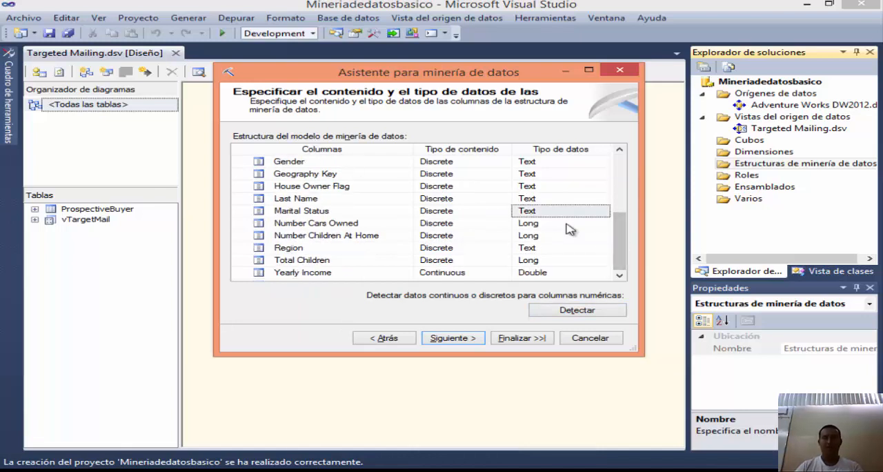
key("alt+Tab")
scroll(7, 131, "down", 1)
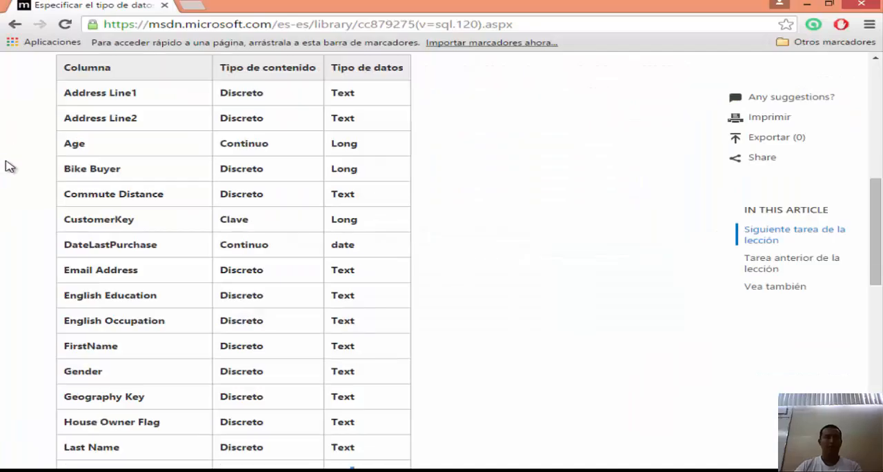
Step: Accept the column types in the wizard and reserve 30% of the data for testing, with a maximum of 1000 test cases
key("alt+Tab")
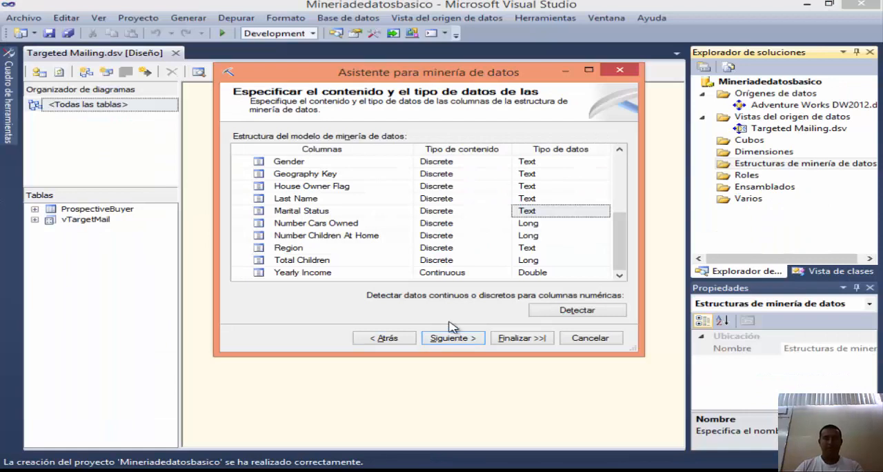
left_click(464, 338)
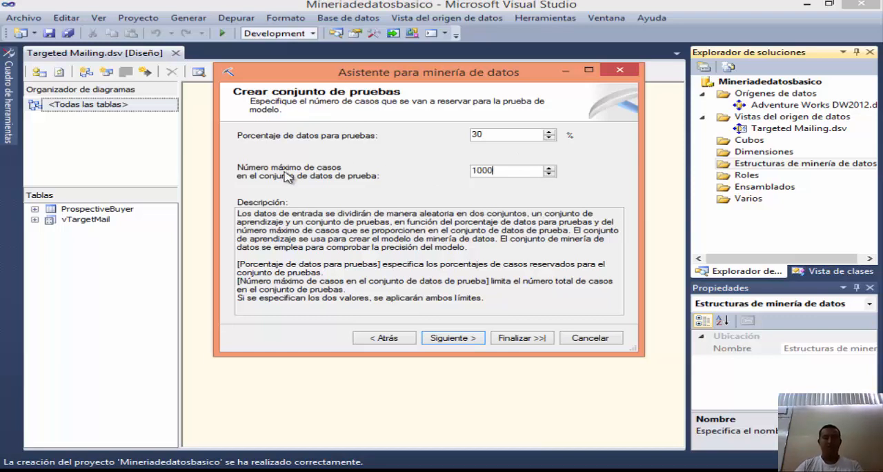
left_click(452, 338)
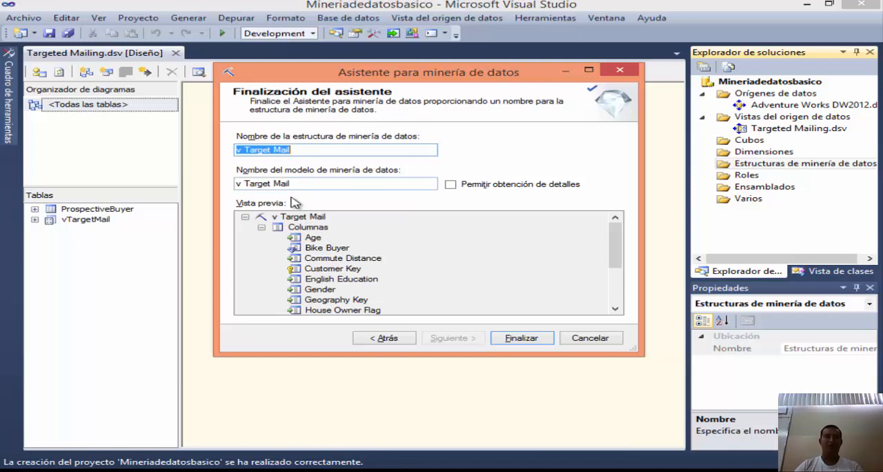
Step: Name the mining structure Targeted Mailing, copying the name from the MSDN guide in the browser into the wizard
key("alt+Tab")
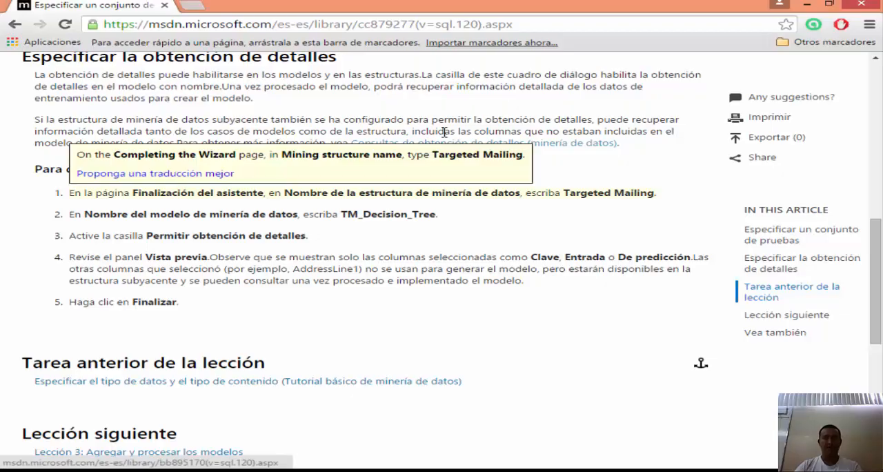
left_click_drag(564, 192, 641, 194)
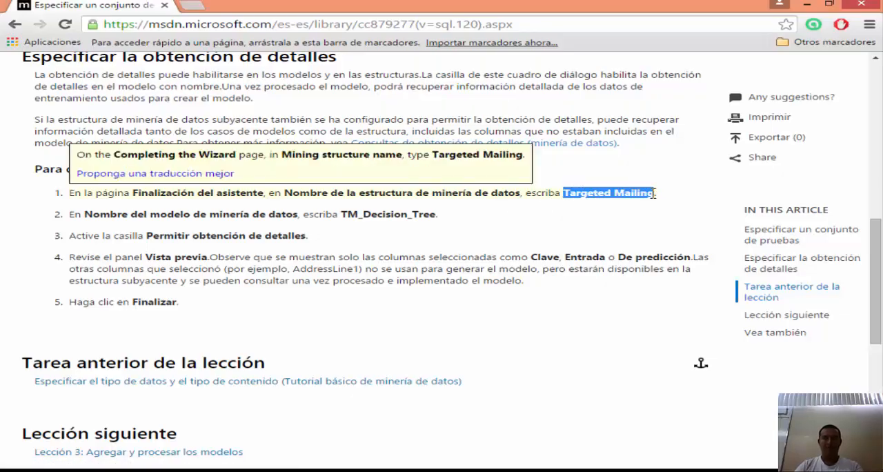
key("ctrl+c")
key("alt+Tab")
key("ctrl+v")
Step: Name the mining model TM_Decision_Tree, copying the name from the MSDN guide in the browser into the wizard
key("alt+Tab")
left_click_drag(343, 214, 434, 215)
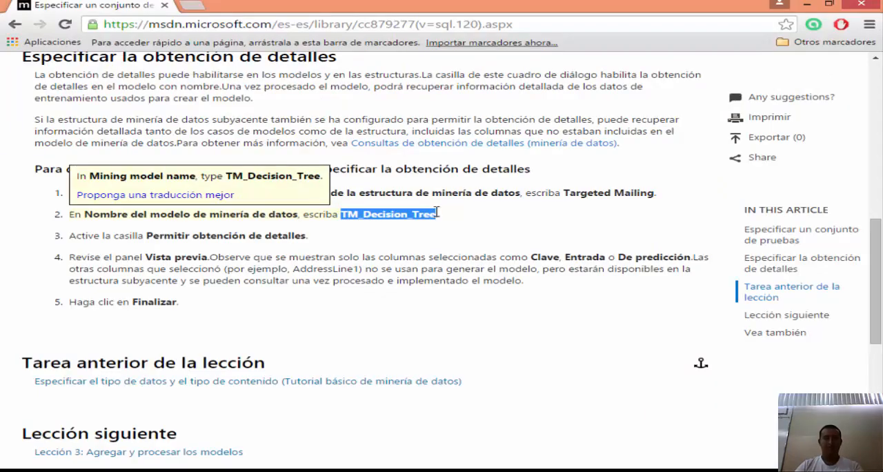
key("ctrl+c")
key("alt+Tab")
left_click_drag(335, 184, 232, 184)
key("ctrl+v")
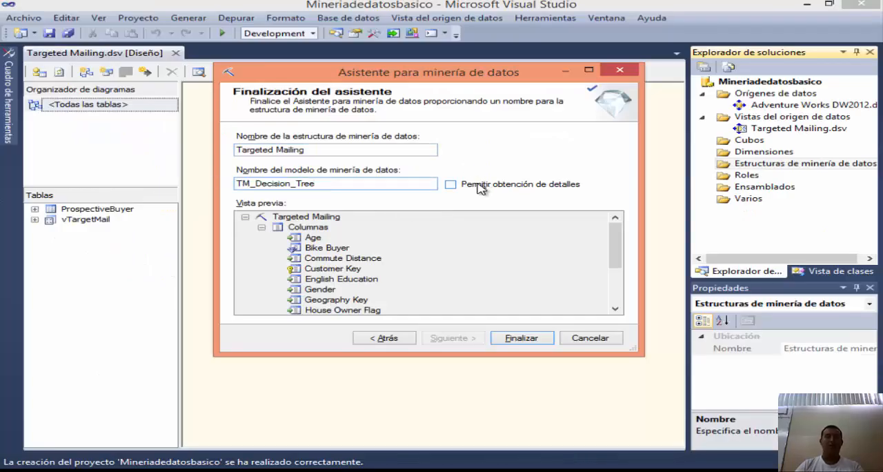
Step: Allow drillthrough for the TM_Decision_Tree model and finish the wizard to create the mining structure
left_click(451, 185)
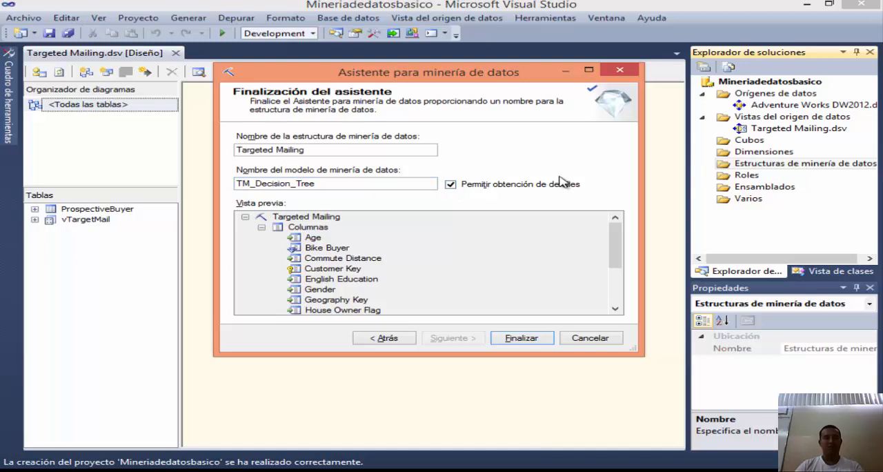
mouse_move(615, 241)
left_mouse_down()
mouse_move(618, 295)
mouse_move(613, 232)
mouse_move(615, 297)
mouse_move(610, 233)
left_mouse_up()
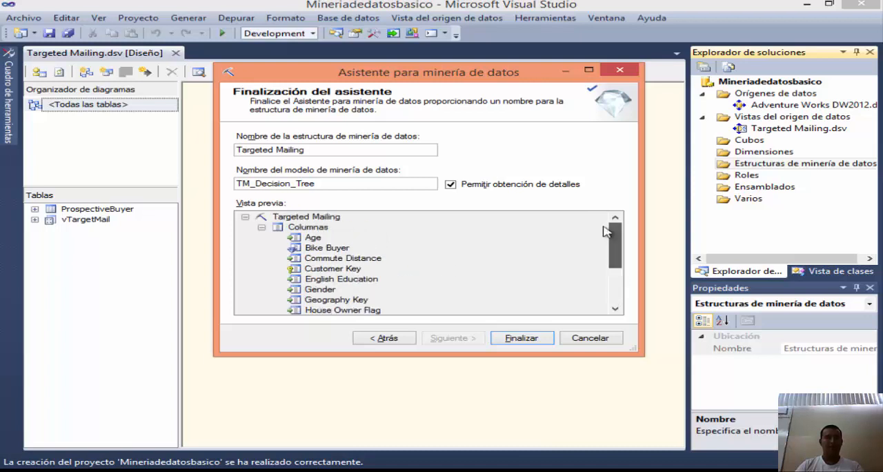
left_click(521, 337)
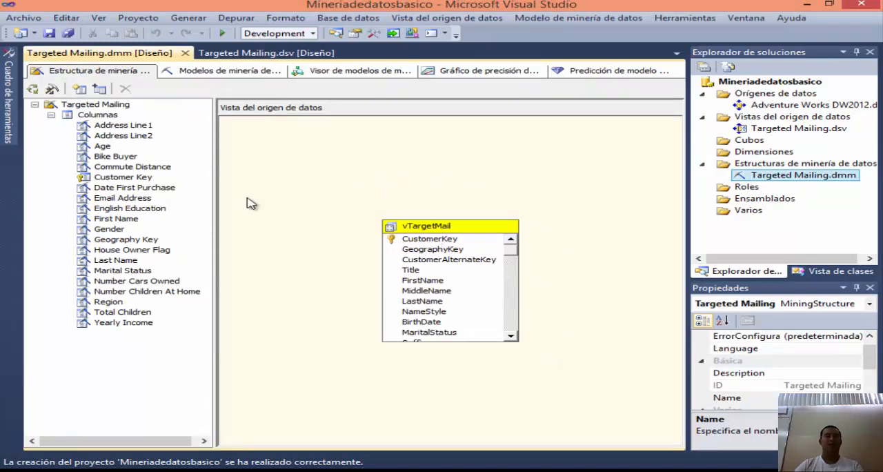
Step: Move the vTargetMail table slightly higher in the structure's data source view diagram and deselect it
left_click(432, 225)
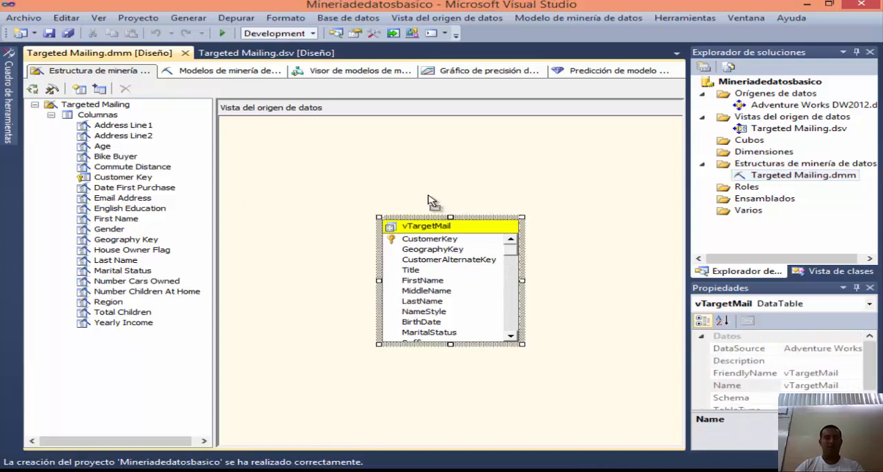
left_click_drag(433, 226, 426, 191)
left_click(526, 173)
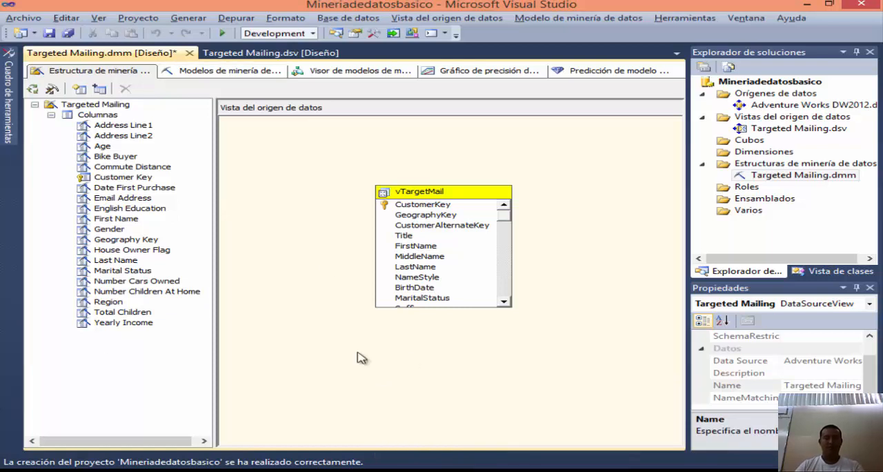
Step: Find lesson 3 in the Word guide, then read the MSDN page in the browser on adding new models to the Targeted Mailing structure
key("alt+Tab")
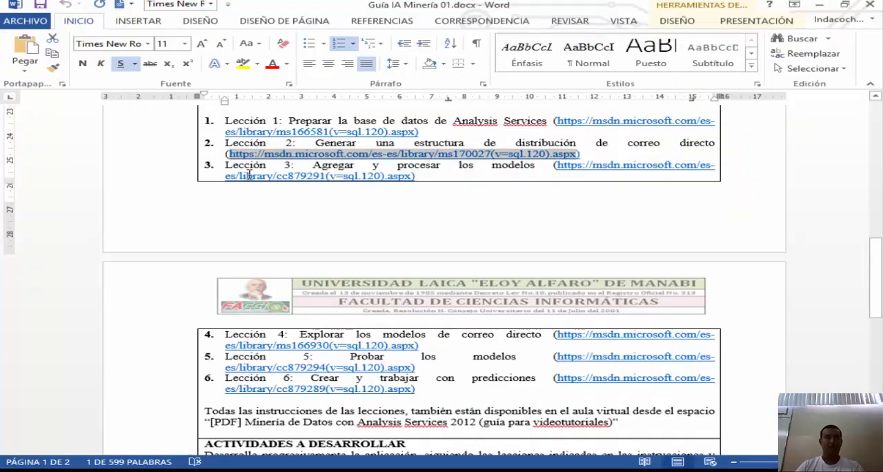
left_click(226, 168)
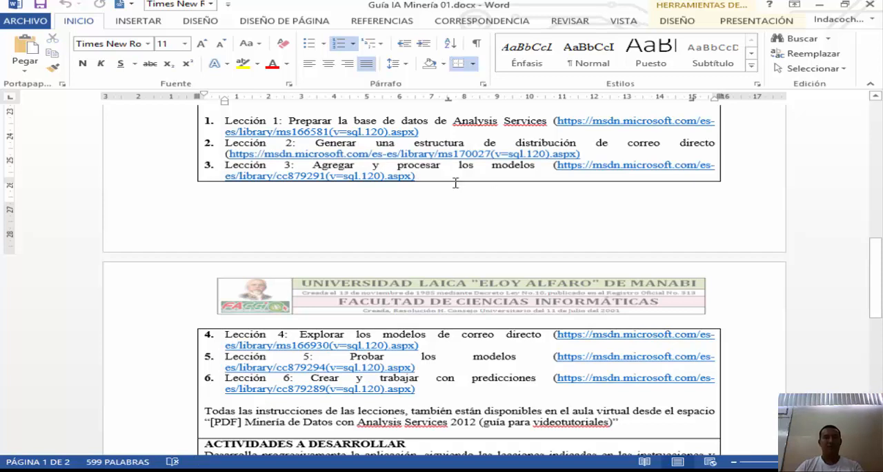
key("alt+Tab")
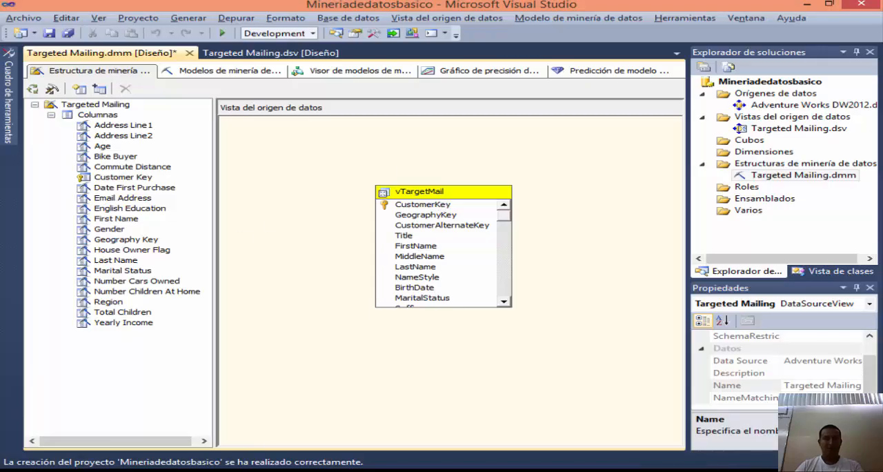
key("alt+Tab")
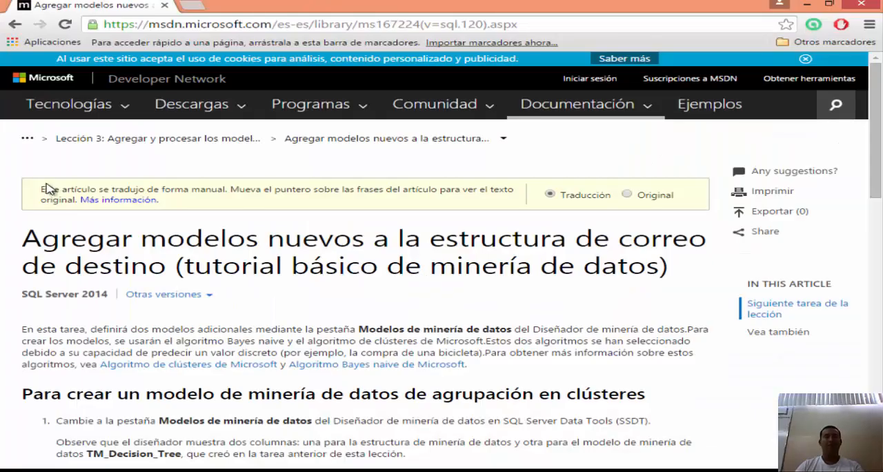
scroll(104, 233, "down", 2)
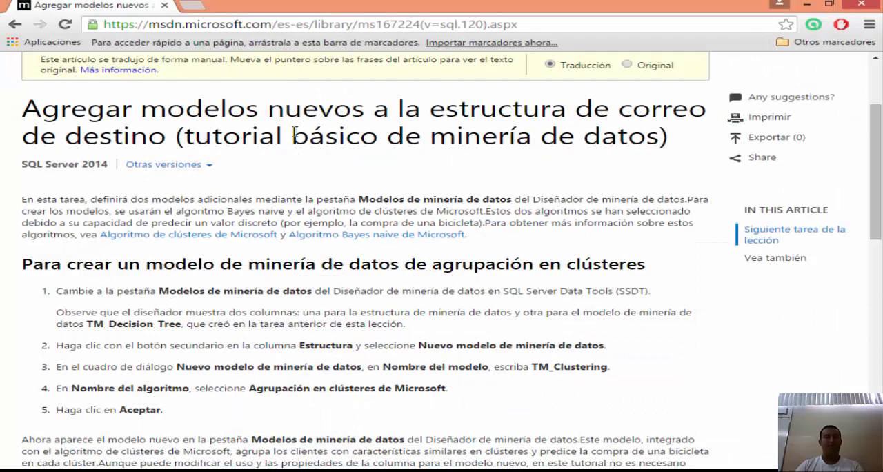
scroll(3, 153, "down", 3)
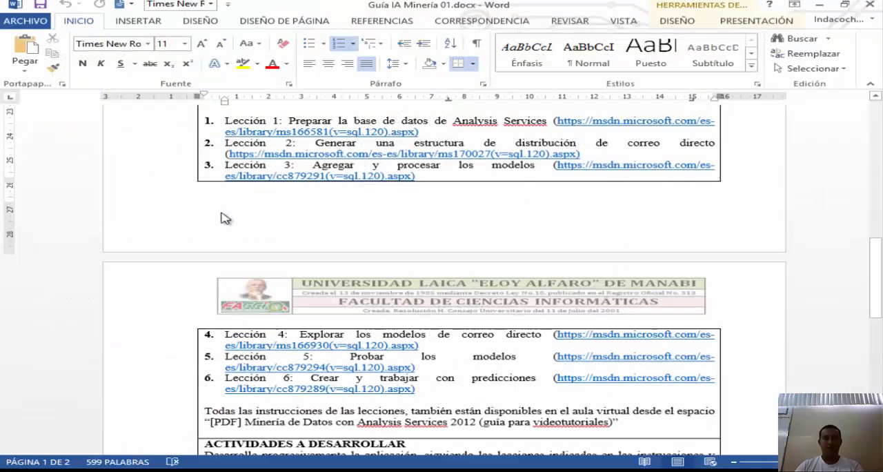
Step: Switch to Visual Studio, show the mining models of the Targeted Mailing structure and select the TM_Decision_Tree model
key("alt+Tab")
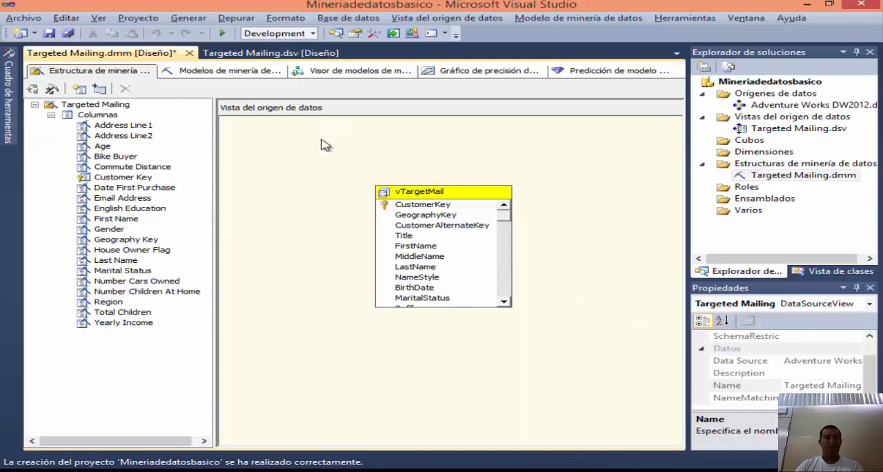
left_click(225, 77)
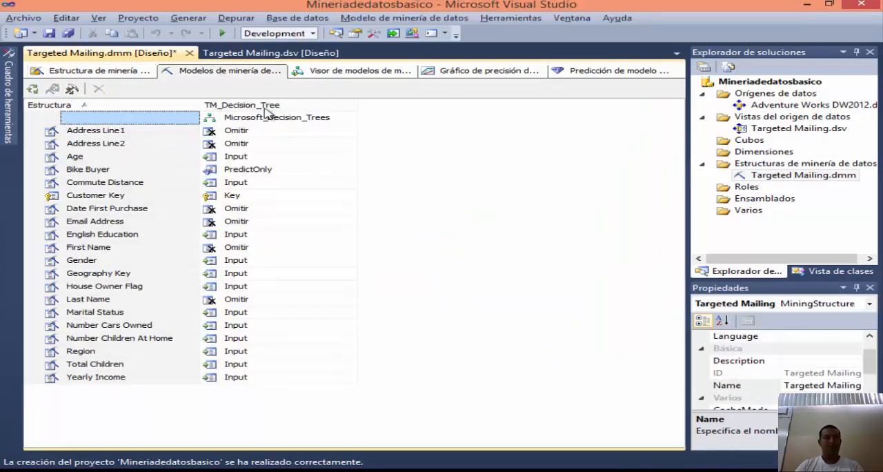
left_click(311, 105)
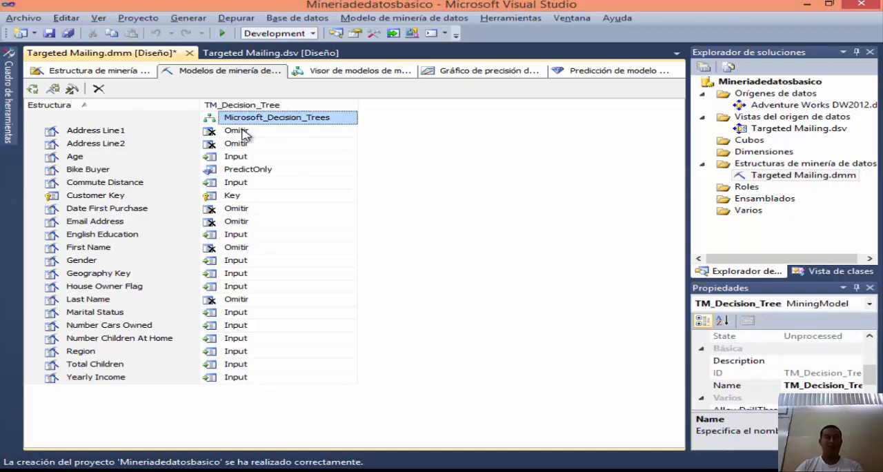
Step: Start a new mining model in the Targeted Mailing structure and name it TM_Clustering, copying the name from the MSDN page
right_click(263, 110)
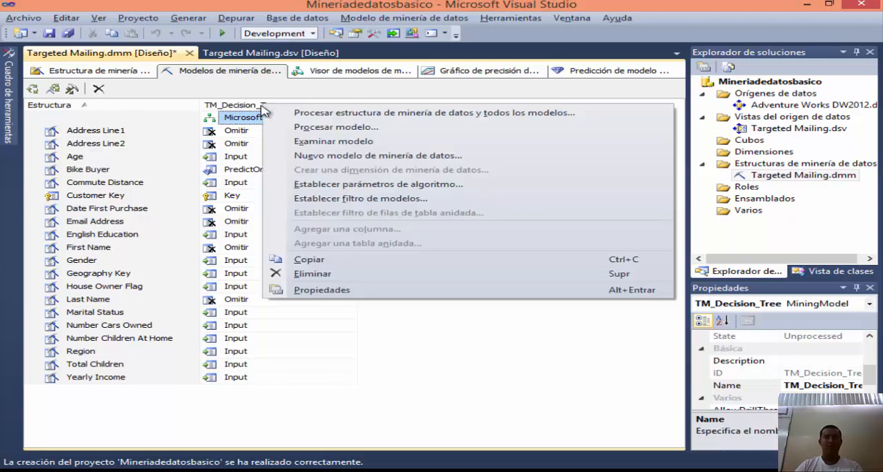
left_click(351, 158)
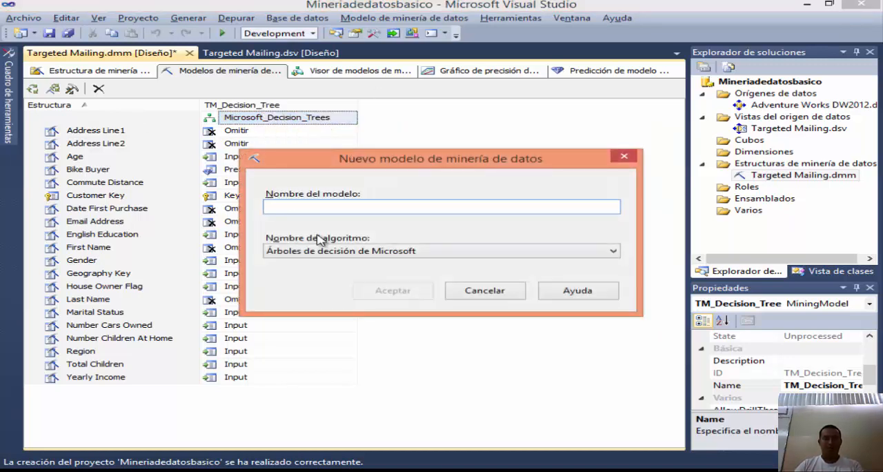
key("alt+Tab")
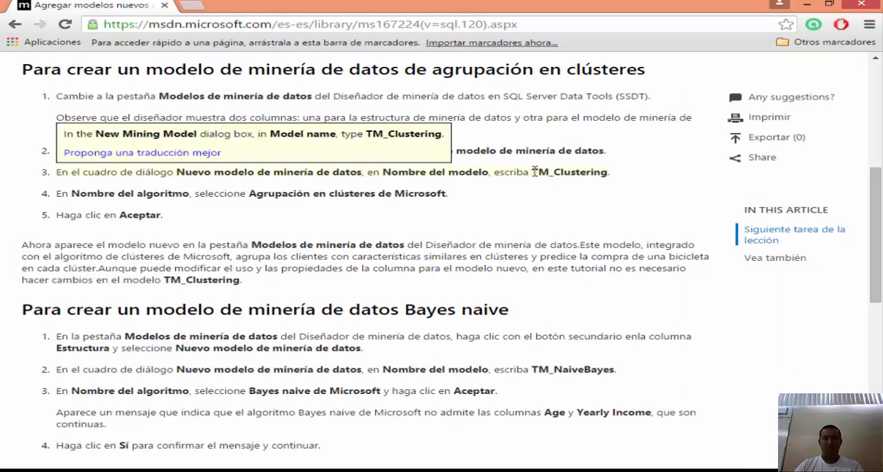
left_click_drag(532, 172, 606, 173)
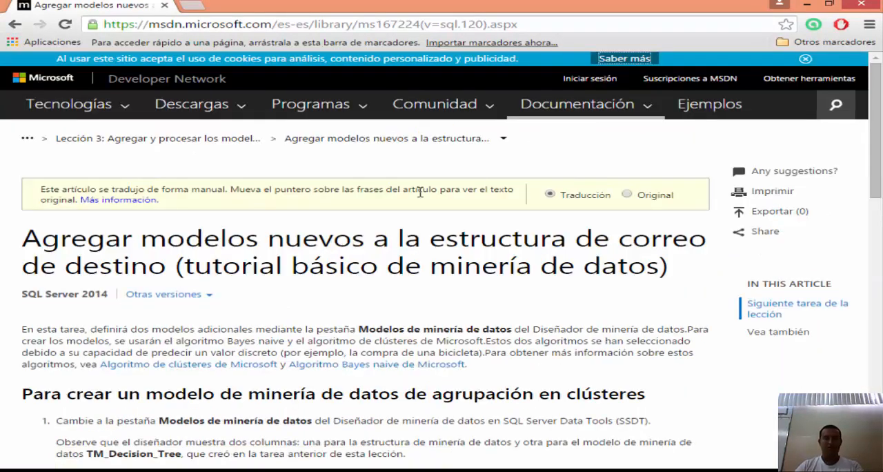
key("alt+Tab")
key("alt+Tab")
key("alt+Tab")
type("TM_Clustering")
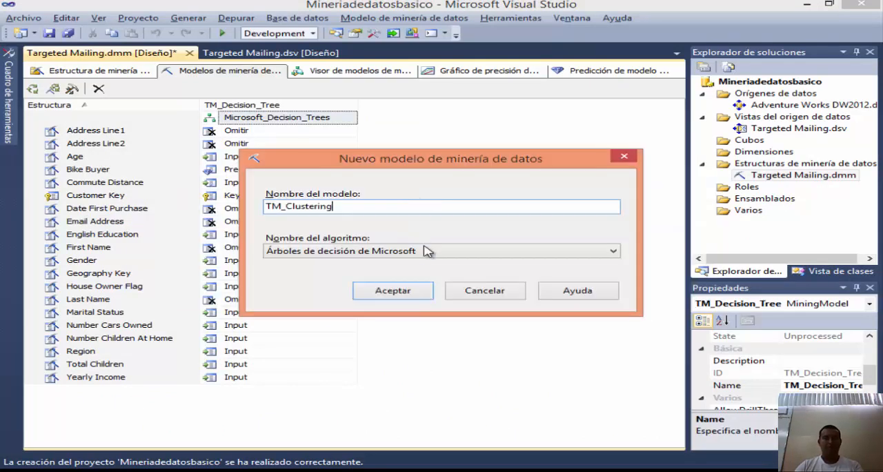
Step: Choose the Clústeres de Microsoft algorithm for the new model and create it
left_click(366, 252)
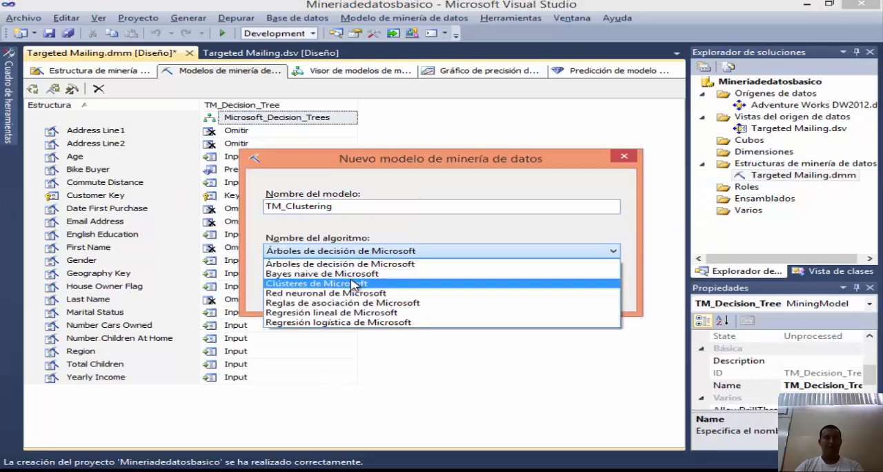
left_click(355, 284)
left_click(409, 294)
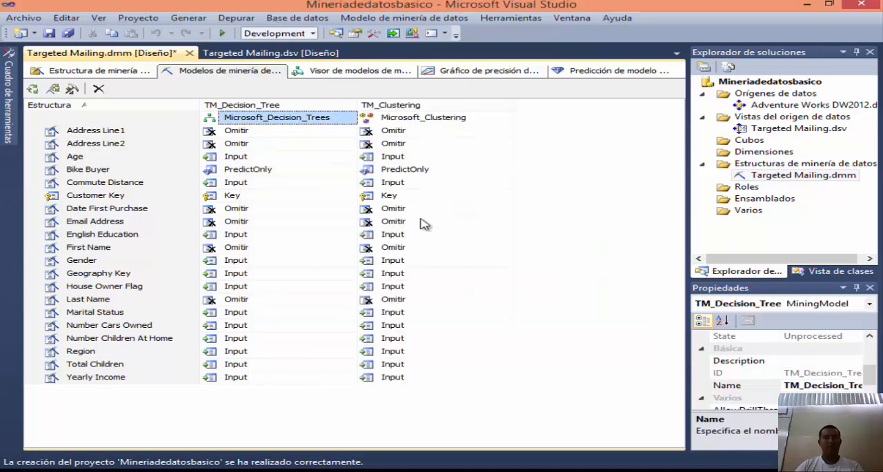
Step: Start another mining model and name it TM_NaiveBayes, copying the name from the Bayes naive section of the MSDN page
right_click(274, 108)
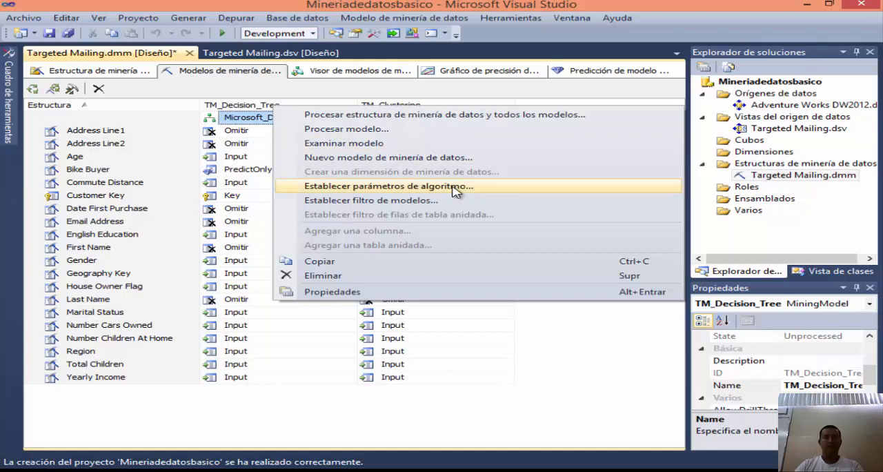
left_click(380, 158)
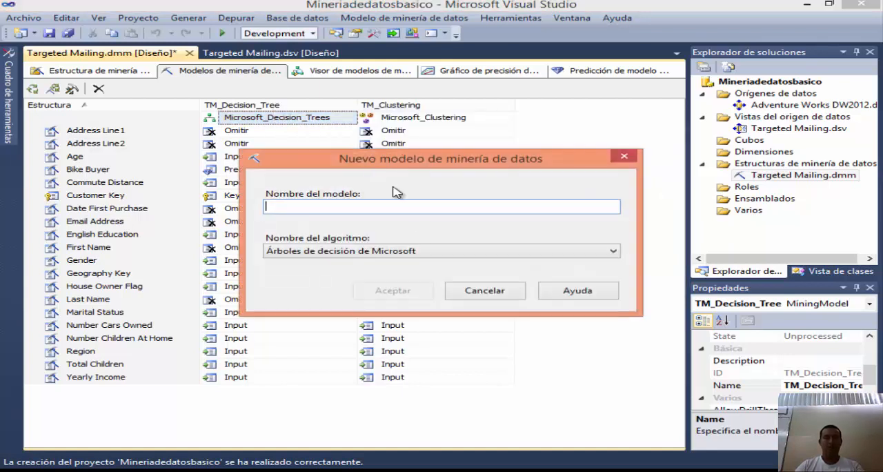
key("alt+Tab")
scroll(471, 286, "down", 3)
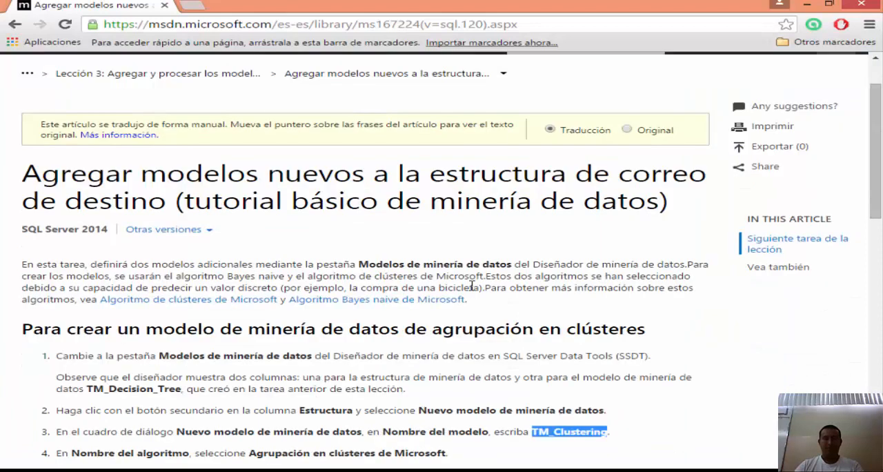
scroll(399, 304, "down", 1)
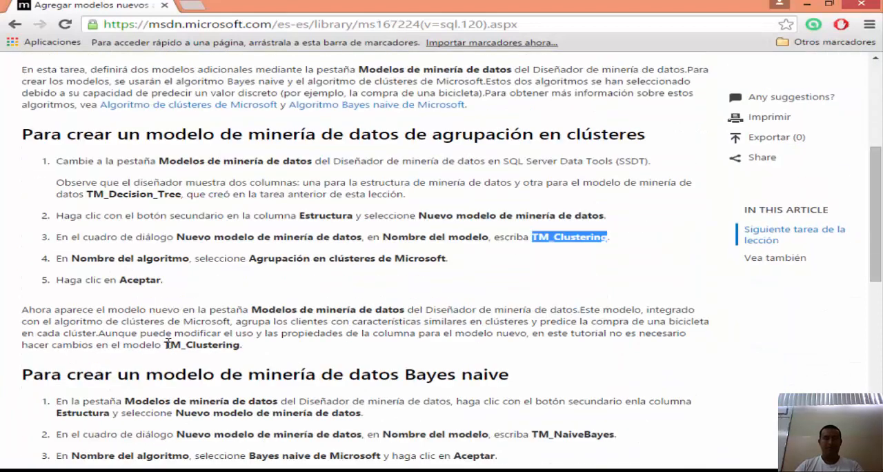
mouse_move(167, 344)
scroll(468, 340, "down", 1)
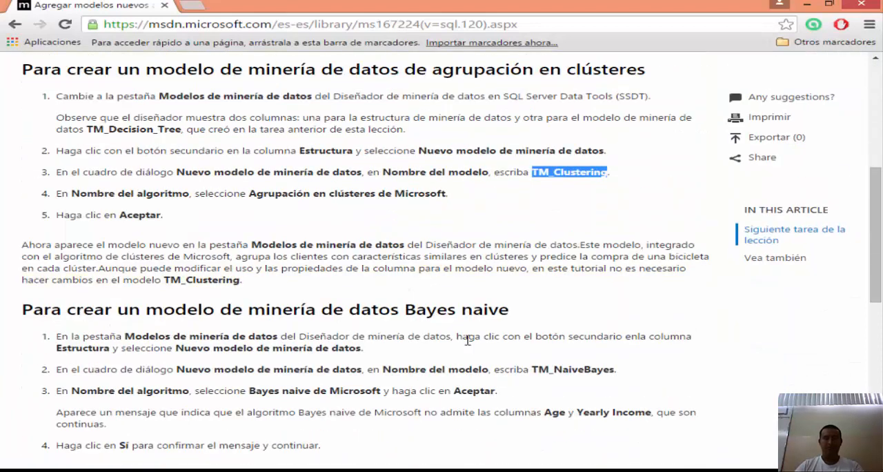
left_click(539, 371)
left_click_drag(534, 371, 616, 371)
key("ctrl+c")
key("alt+Tab")
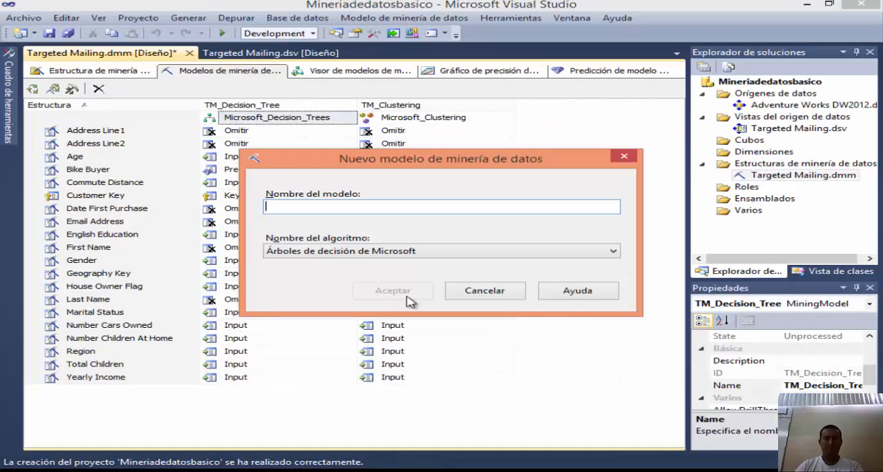
key("ctrl+v")
Step: Create the model with the Bayes naive de Microsoft algorithm, accepting that the Age and Yearly Income columns are omitted
left_click(392, 254)
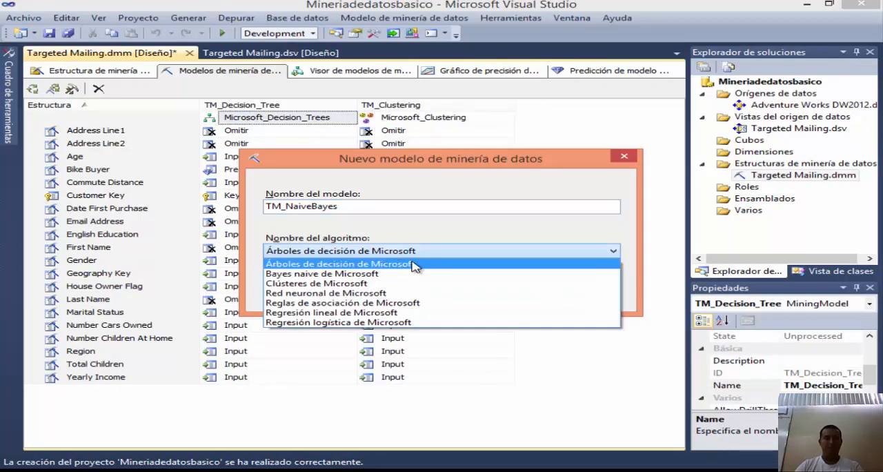
left_click(349, 275)
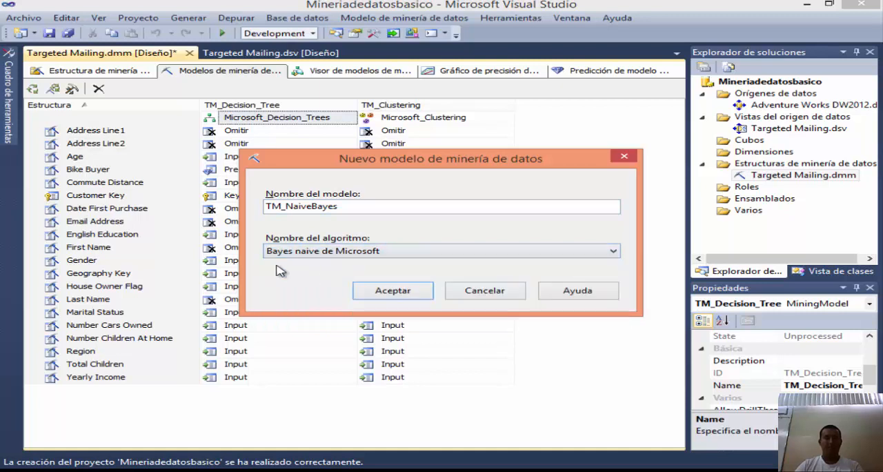
left_click(397, 290)
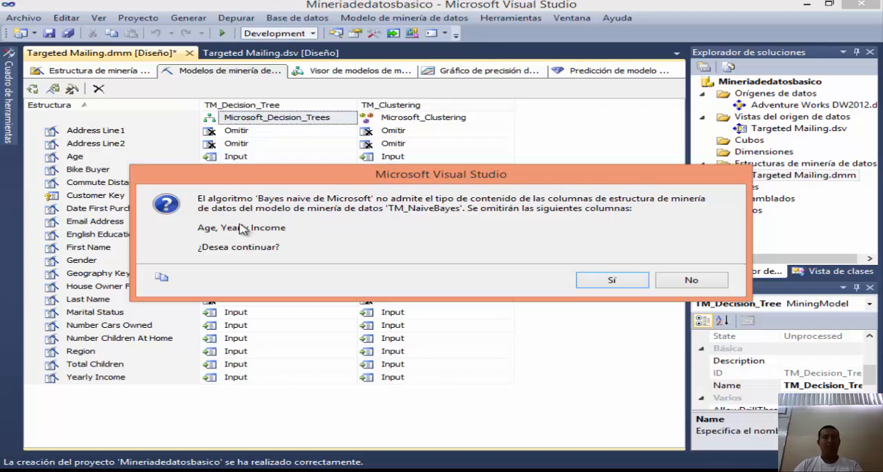
left_click(612, 281)
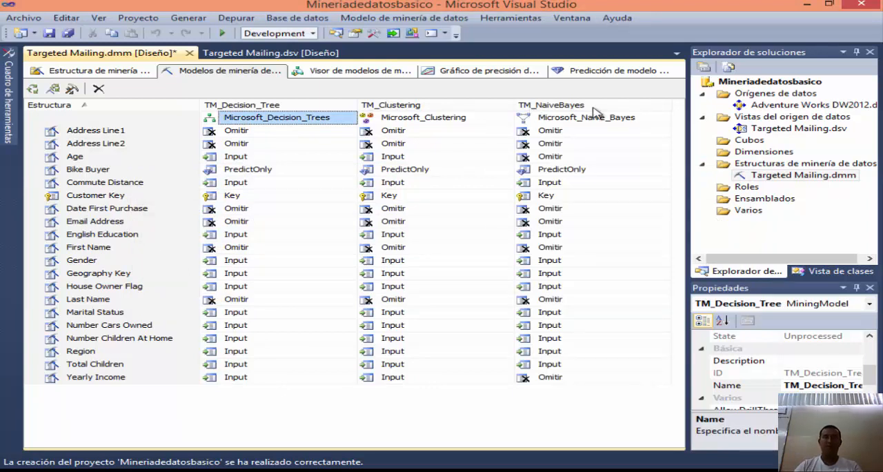
Step: Select the Targeted Mailing structure and read the MSDN page on HoldoutSeed consistency and processing the models
key("Left")
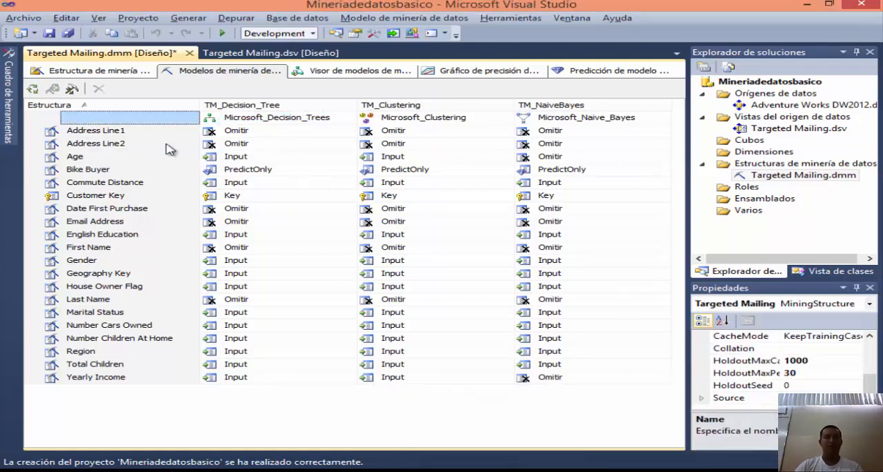
key("alt+Tab")
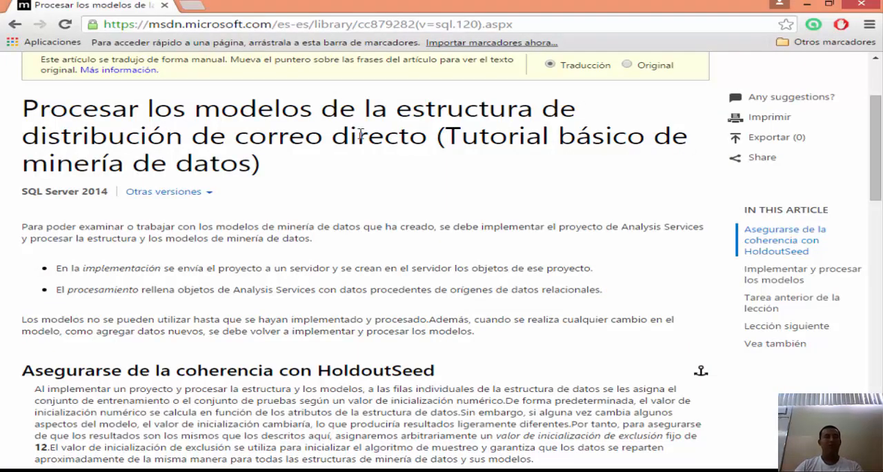
scroll(276, 176, "down", 1)
key("alt+Tab")
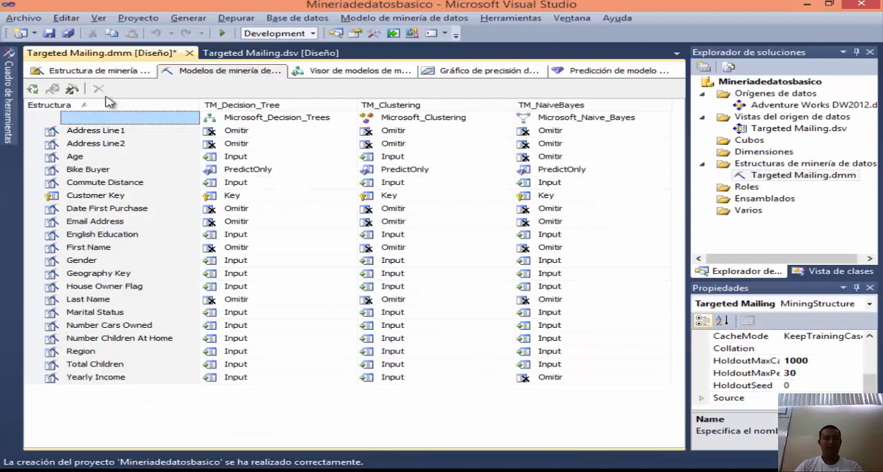
left_click(128, 71)
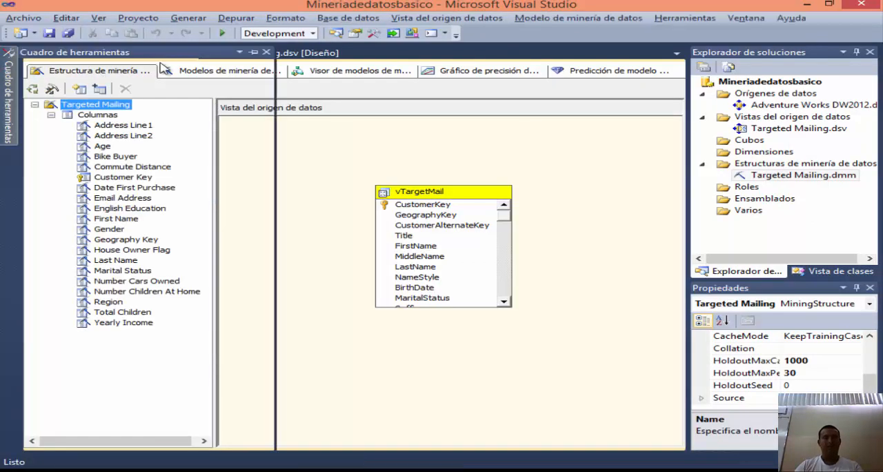
left_click(337, 216)
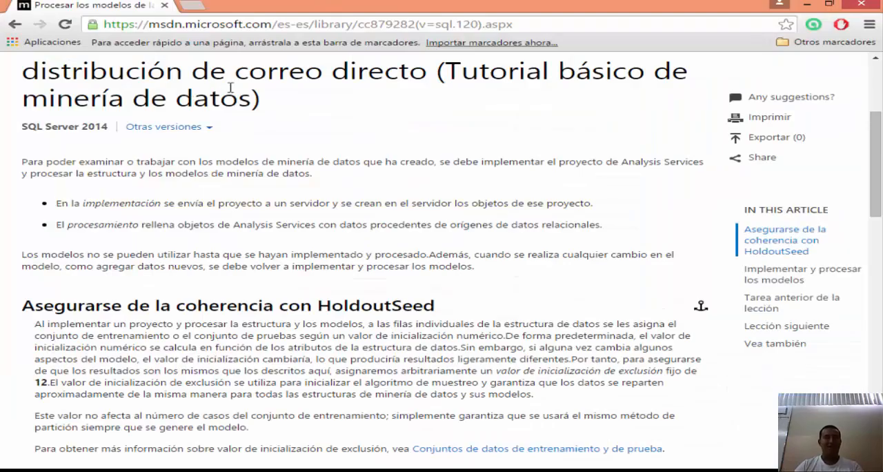
scroll(230, 87, "up", 1)
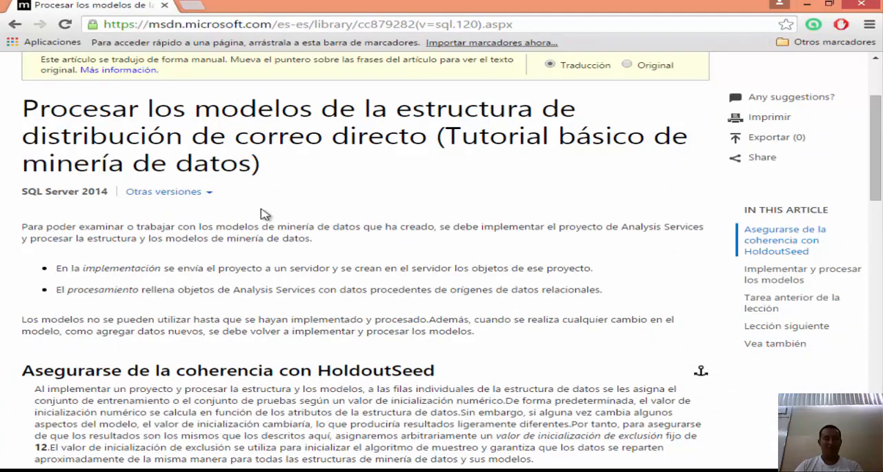
scroll(265, 214, "down", 2)
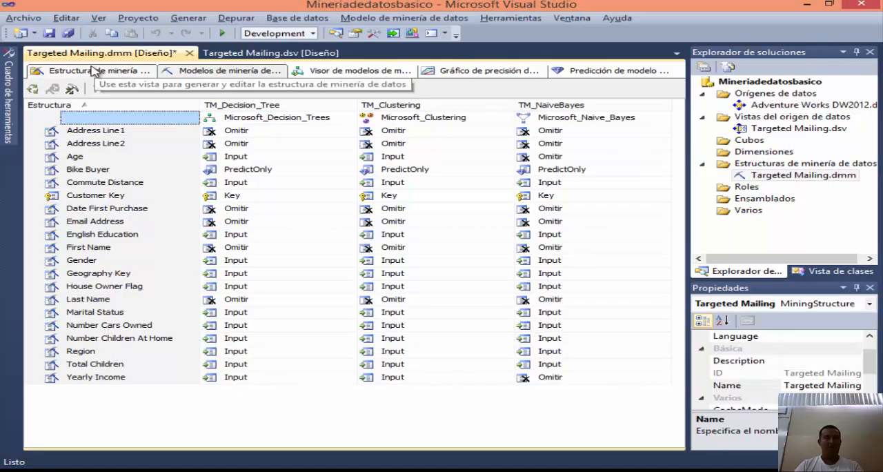
Step: Show the mining structure view and set the Targeted Mailing structure's HoldoutSeed property to 12
left_click(95, 72)
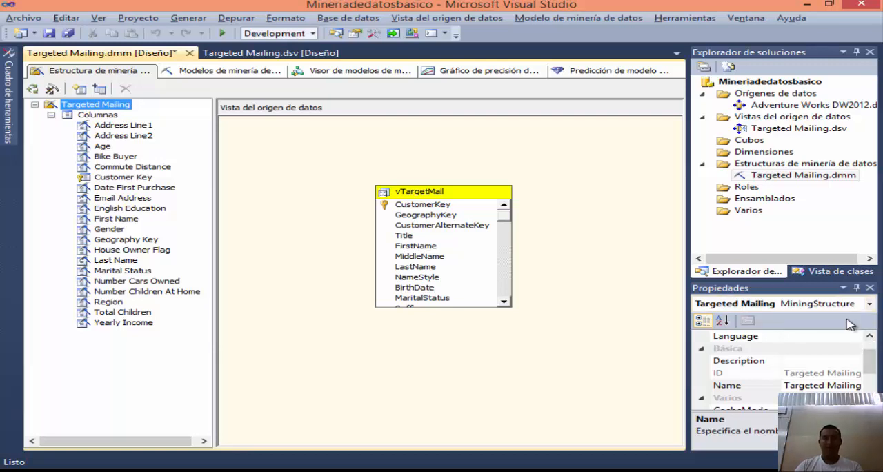
left_click_drag(869, 356, 856, 381)
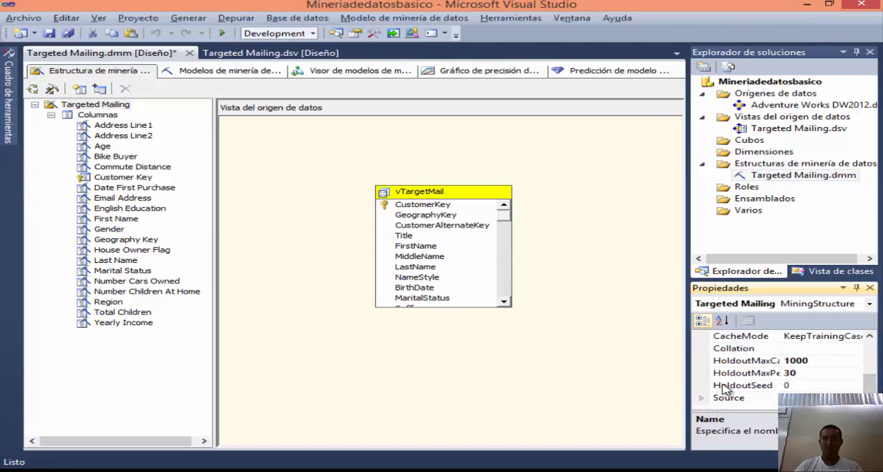
left_click(794, 386)
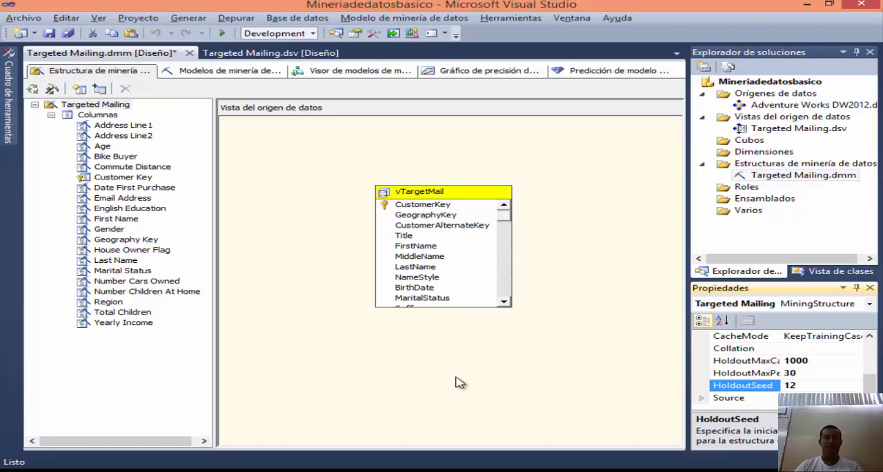
left_click(487, 387)
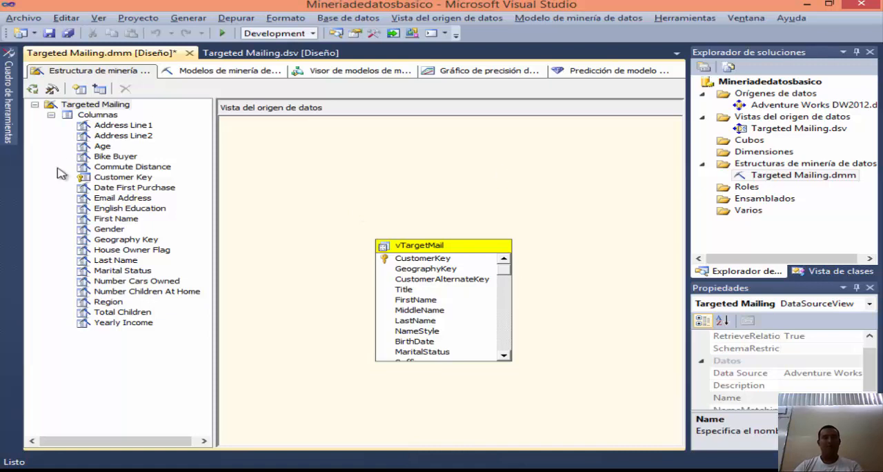
Step: Request processing of the mining structure and all its related models, agreeing to build and deploy the project first
left_click(33, 92)
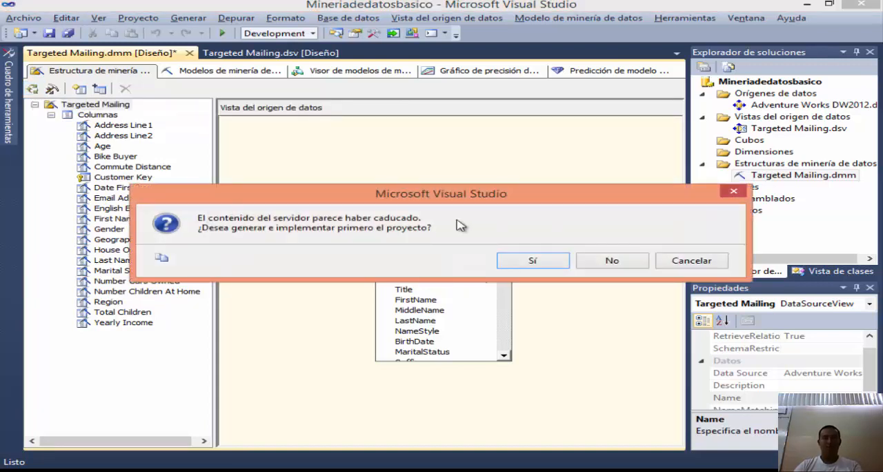
left_click(535, 263)
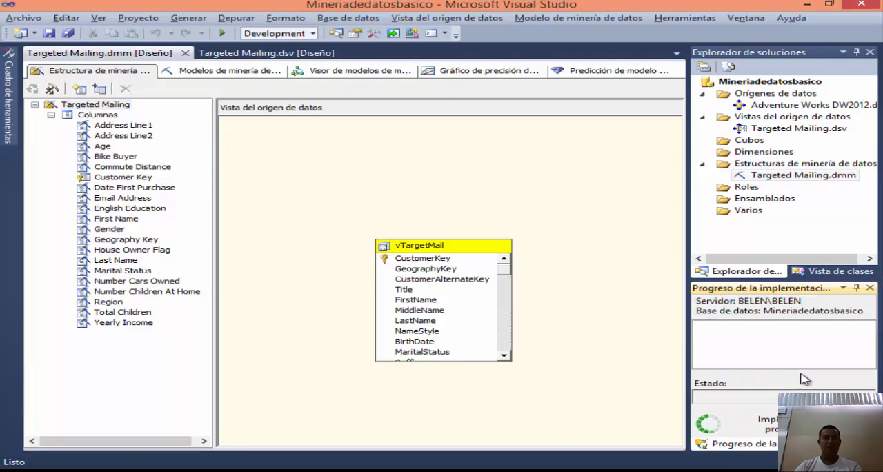
left_click(32, 89)
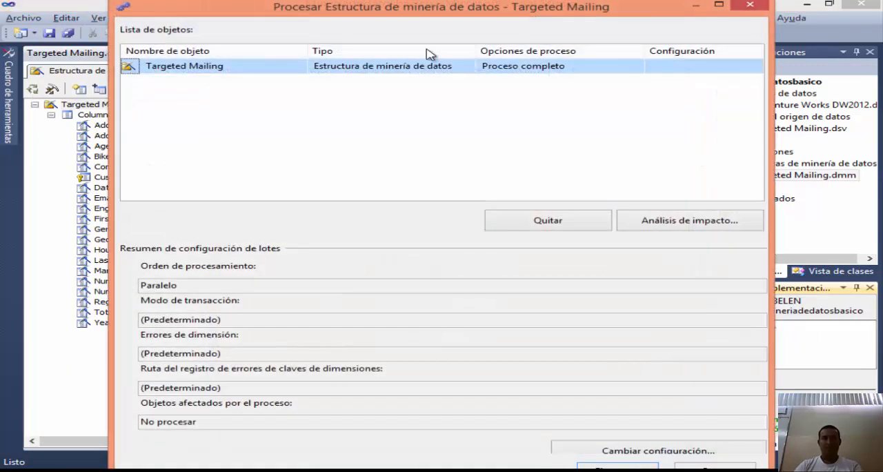
Step: Maximize the processing dialog, run the full process of the Targeted Mailing structure, and close the progress window when it finishes
left_click(718, 6)
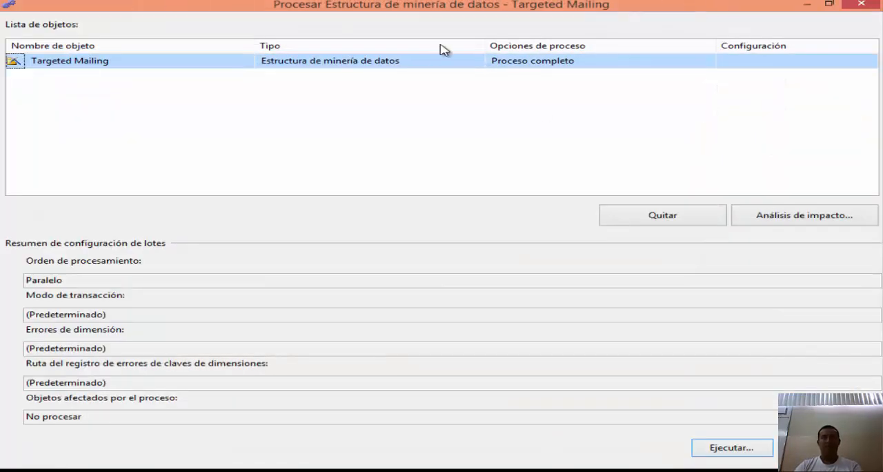
left_click(740, 452)
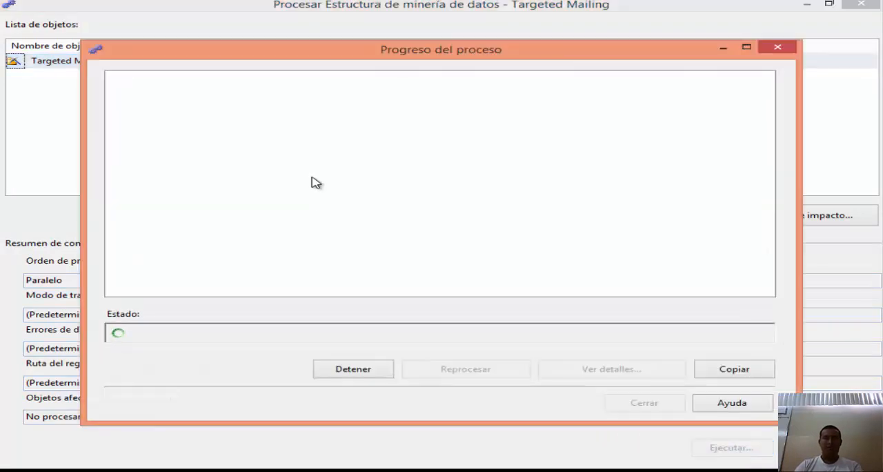
left_click_drag(378, 56, 372, 40)
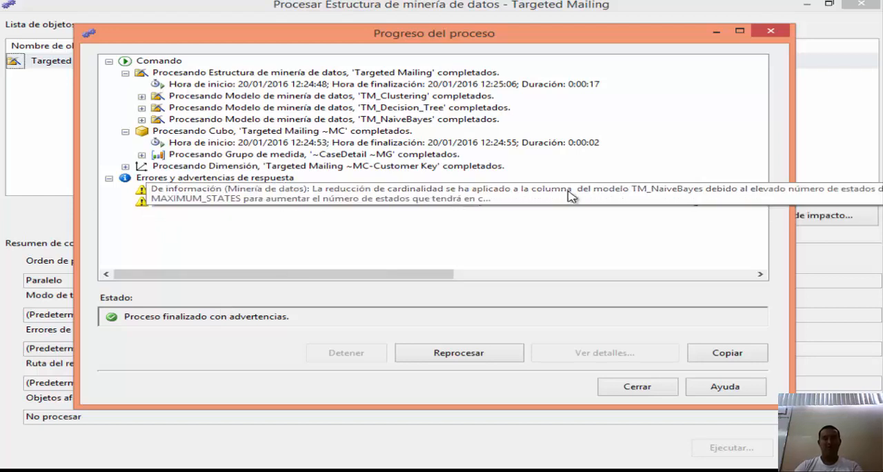
left_click(621, 387)
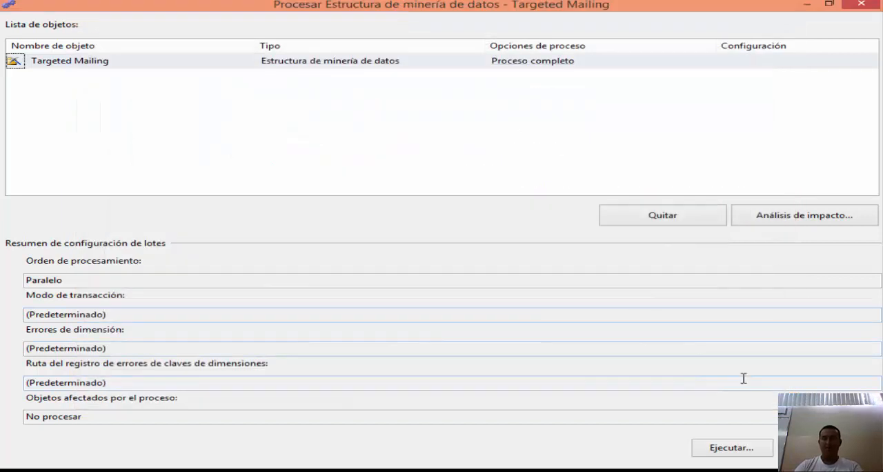
Step: Close the processing dialog and check the Word guide for the Lección 4 entry on exploring the direct mail models
left_click(822, 448)
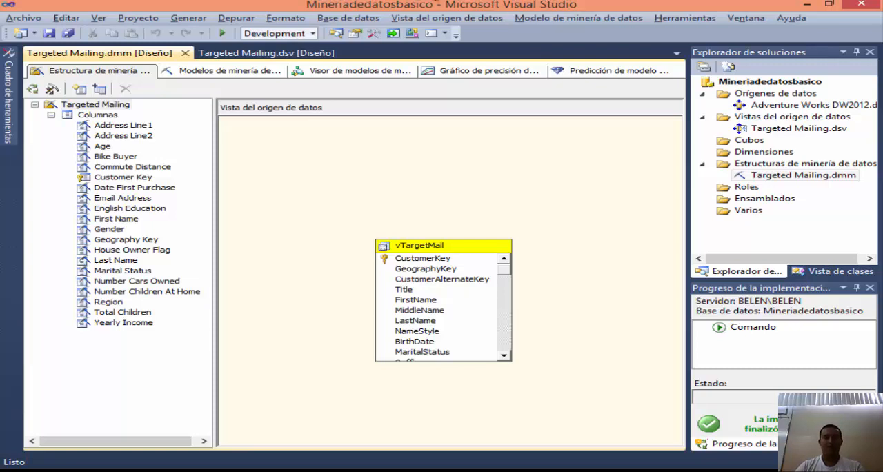
key("alt+Tab")
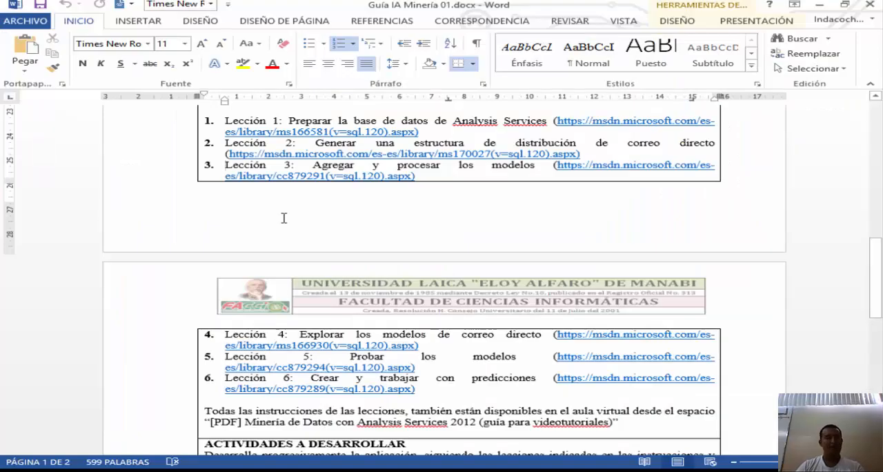
scroll(283, 190, "down", 3)
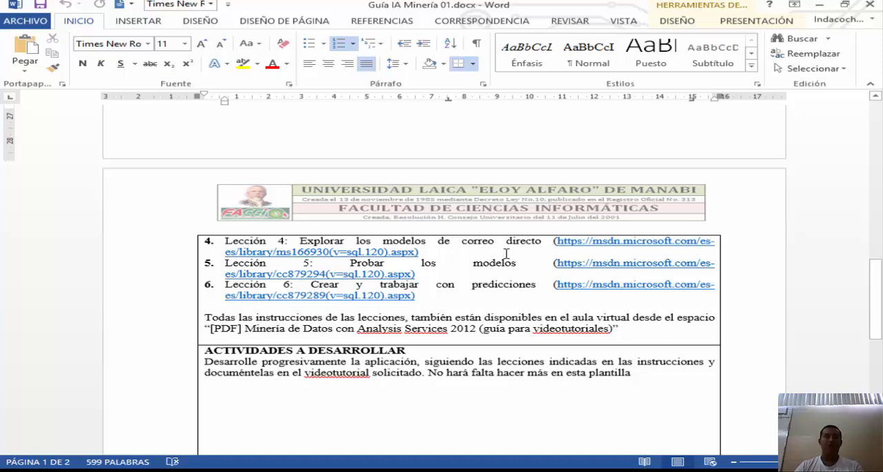
key("alt+Tab")
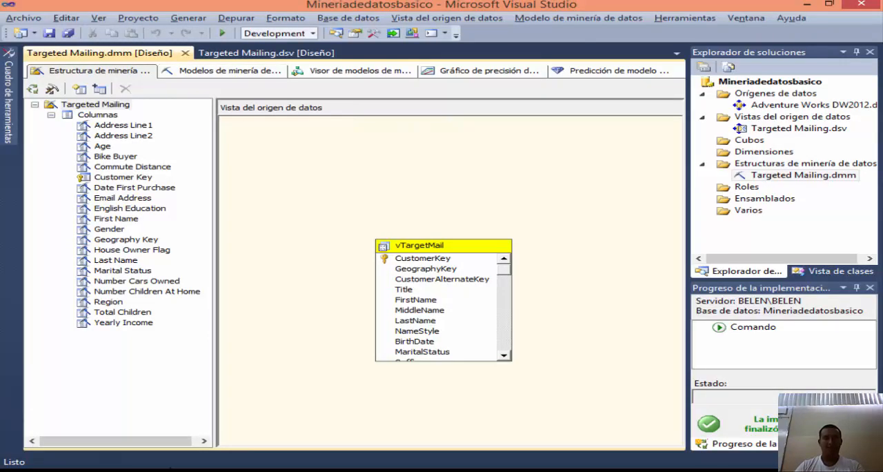
Step: In the browser, open the Lesson 4 topic on exploring the decision tree model and read its Decision Tree tab instructions
key("alt+Tab")
scroll(2, 199, "down", 7)
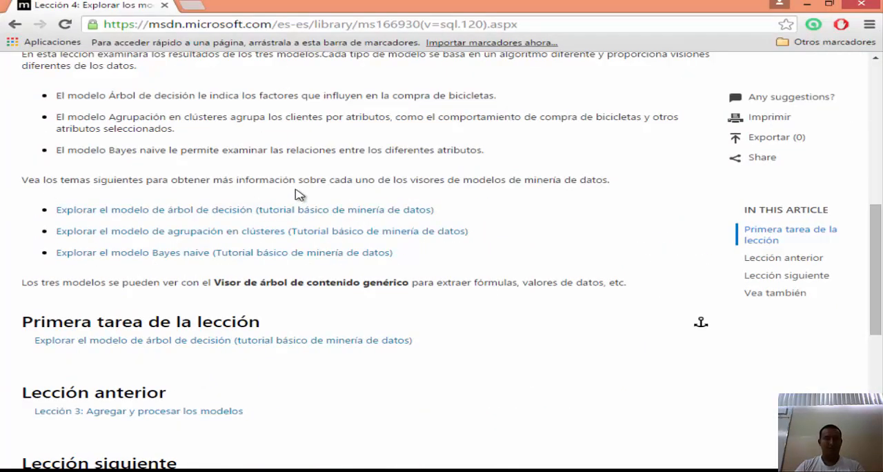
left_click(138, 210)
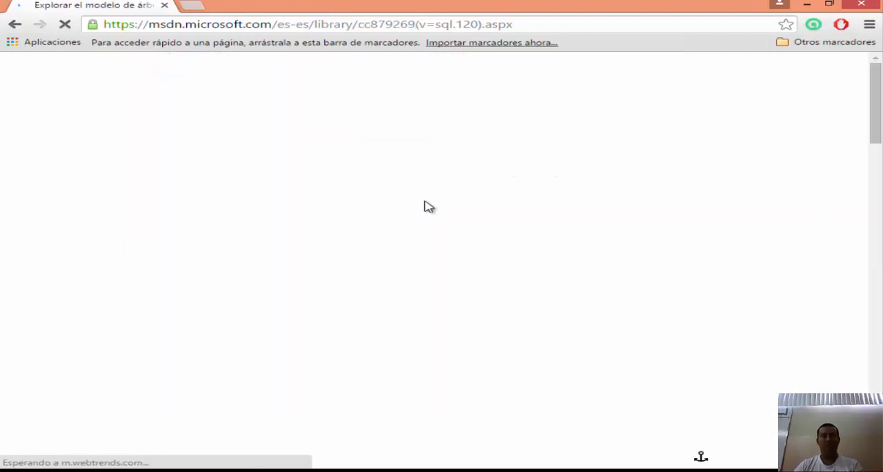
scroll(345, 202, "down", 4)
scroll(345, 203, "down", 4)
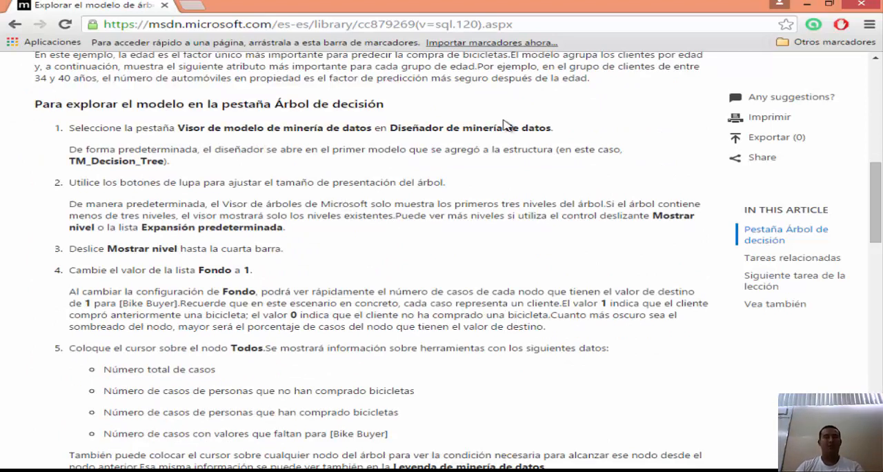
mouse_move(232, 102)
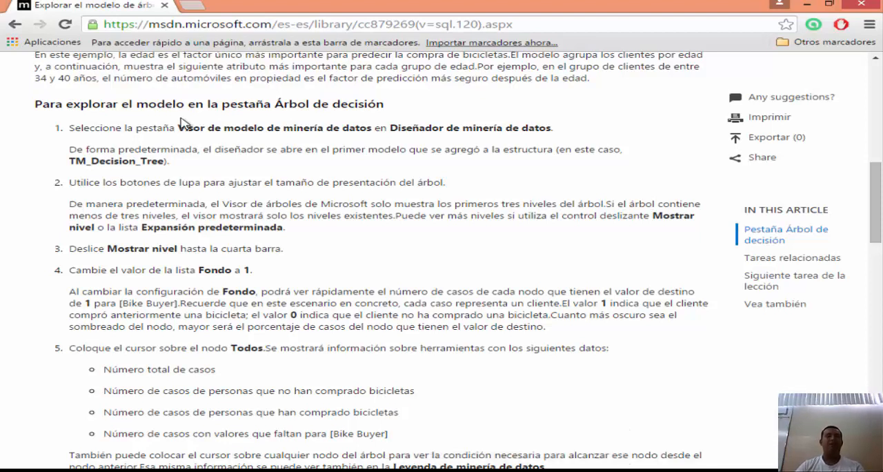
mouse_move(411, 158)
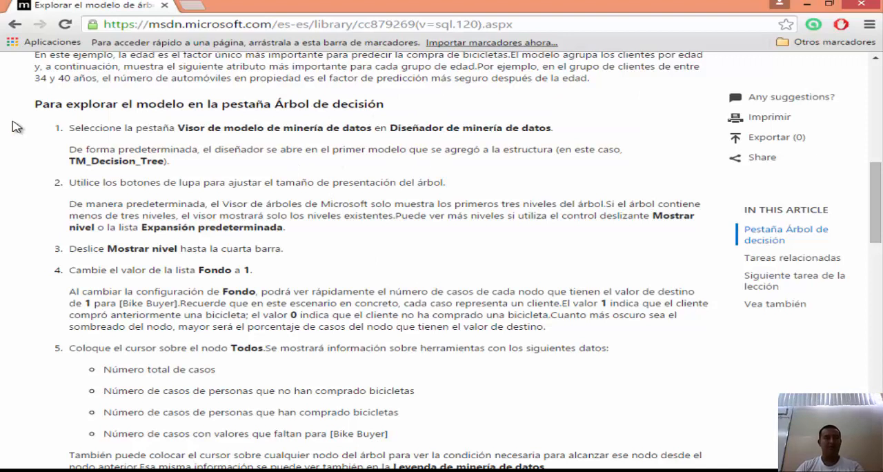
key("alt+Tab")
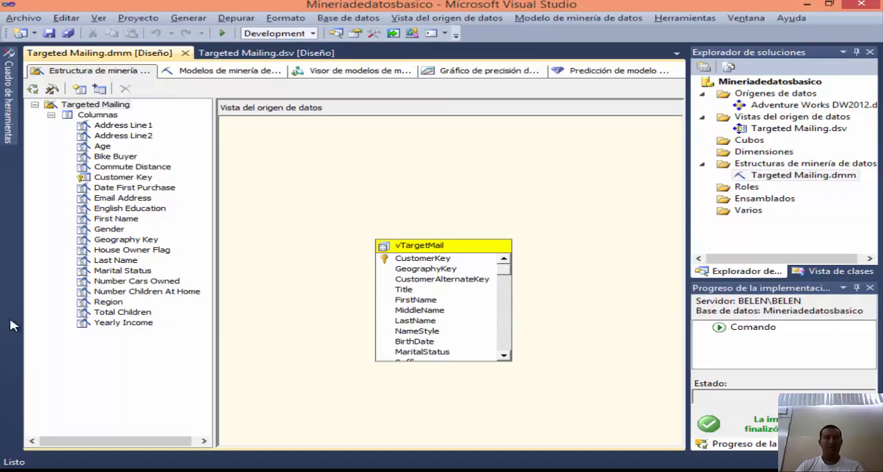
key("alt+Tab")
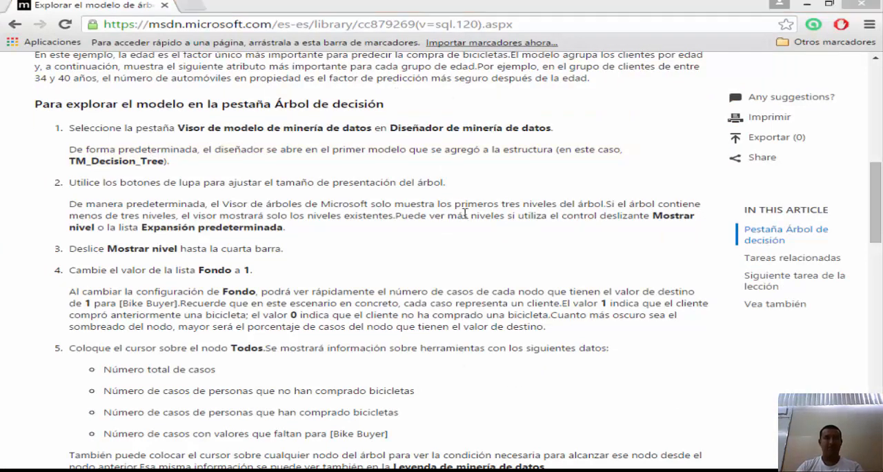
Step: In Visual Studio, show TM_Decision_Tree in the mining model viewer, agreeing to build and deploy the project and overwrite the database
key("alt+Tab")
left_click(358, 72)
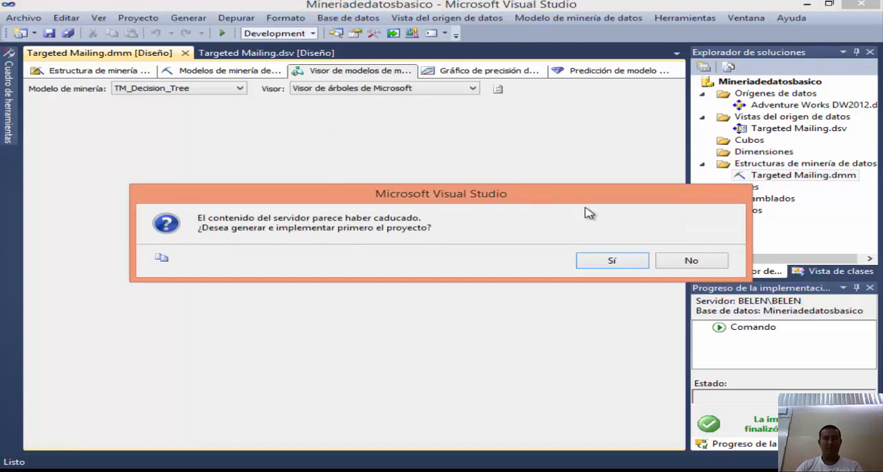
left_click(613, 261)
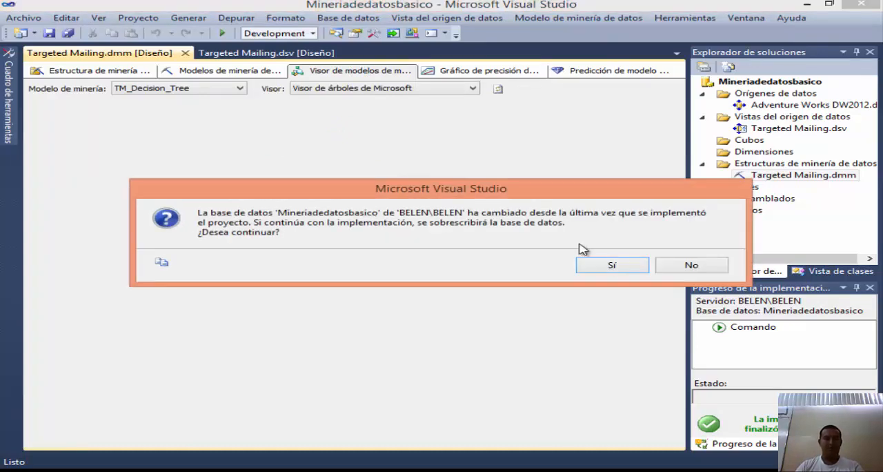
left_click(612, 266)
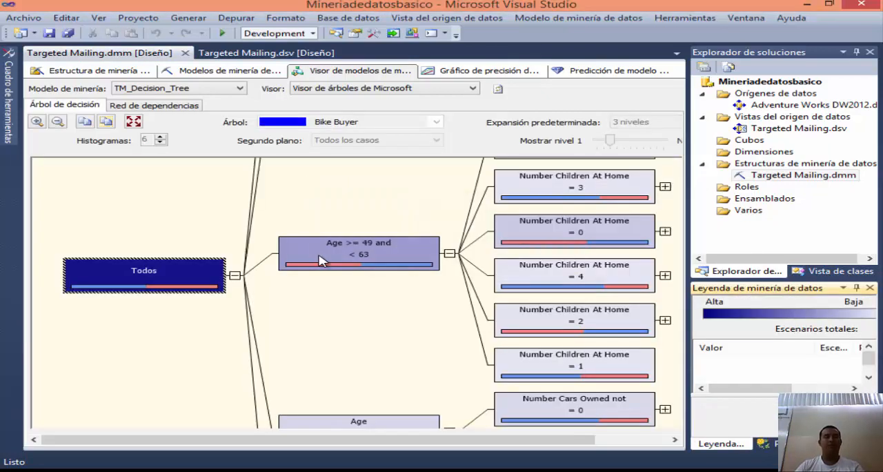
Step: Select the Age >= 49 and < 63 node and look over the neighbouring branches of the decision tree
left_click(319, 261)
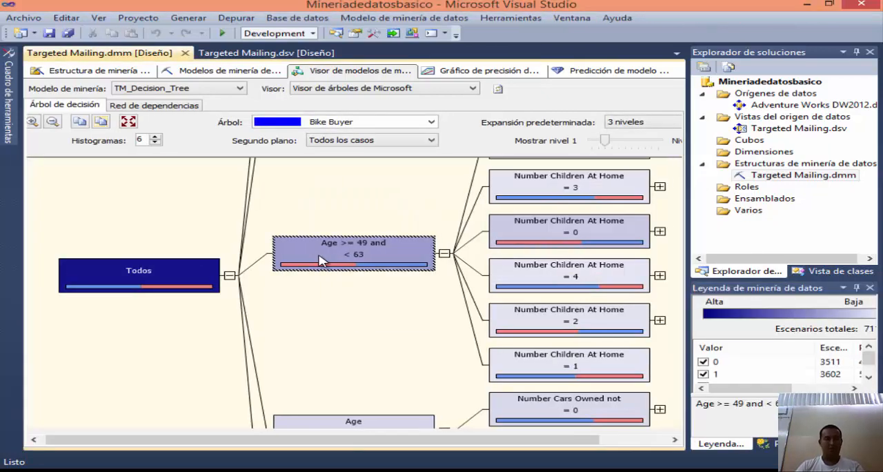
scroll(321, 261, "up", 5)
scroll(318, 261, "down", 4)
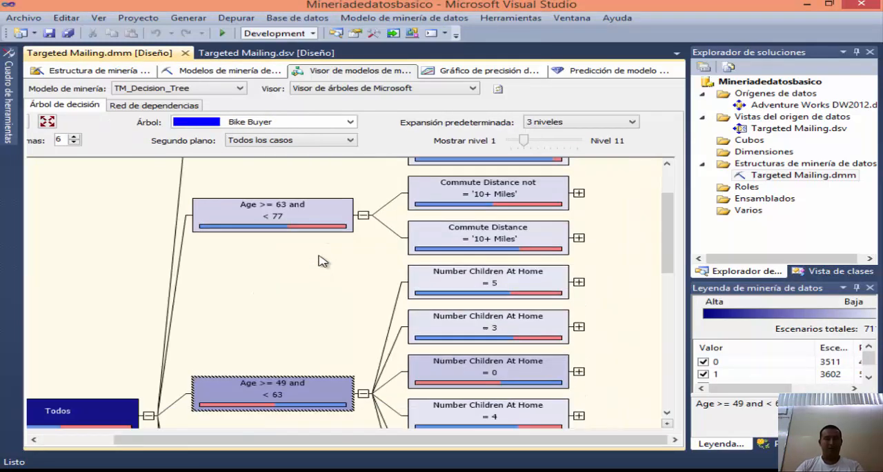
Step: Select the Todos root node and examine the cases, probabilities and histograms for values 0 and 1 in the mining legend
left_click(65, 368)
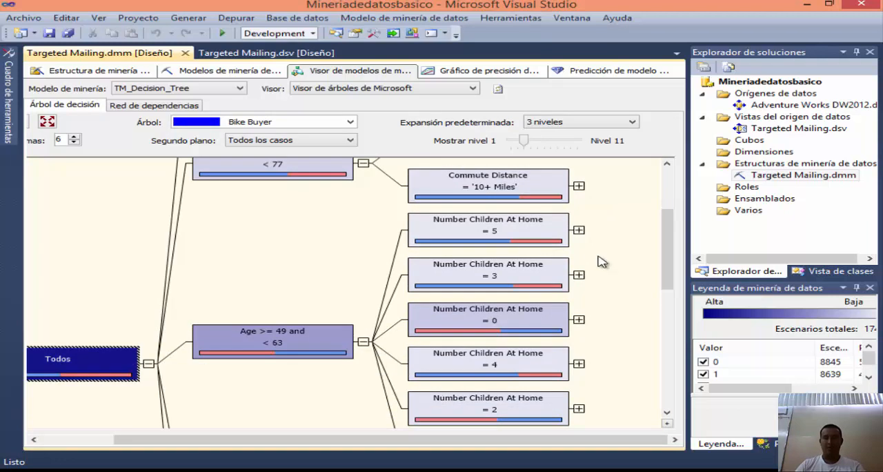
left_click_drag(736, 396, 735, 420)
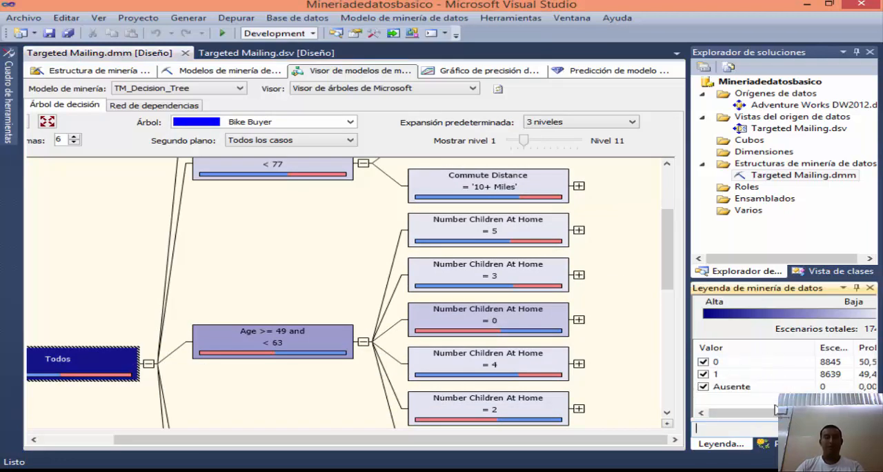
left_click(819, 363)
left_click_drag(793, 415, 752, 412)
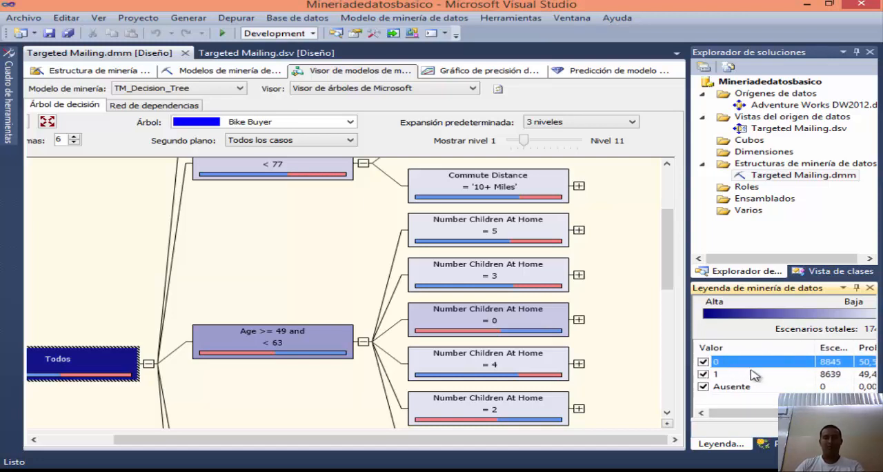
left_click(763, 374)
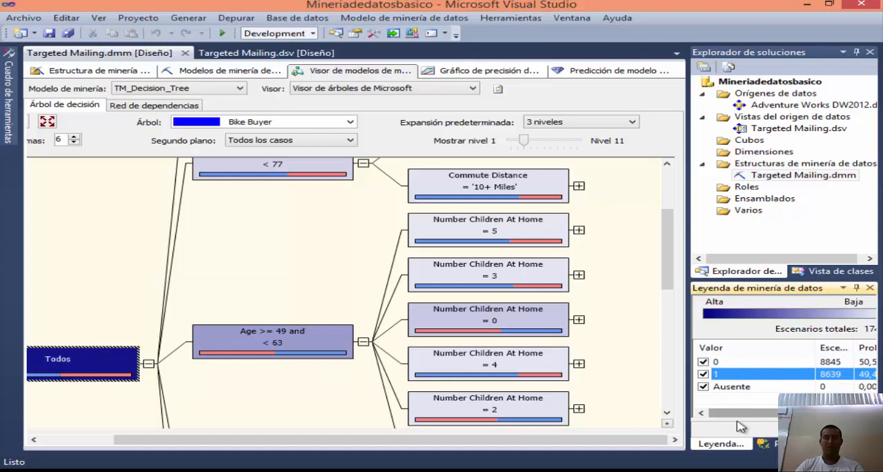
left_click_drag(765, 414, 801, 414)
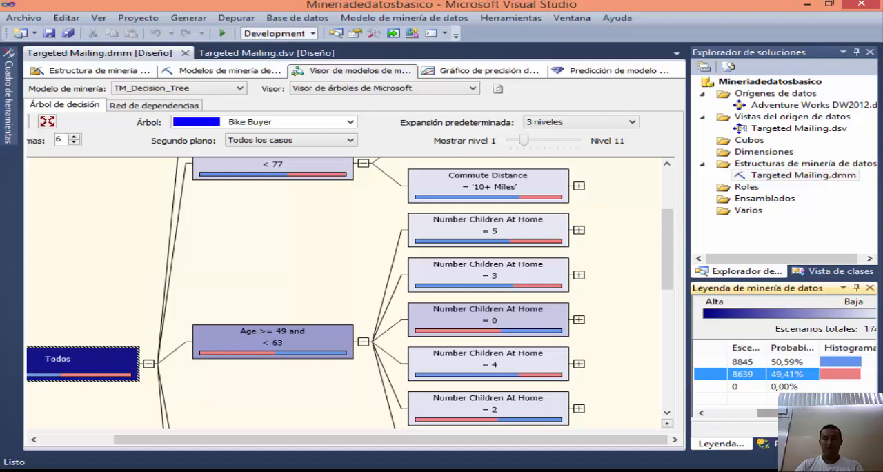
left_click(696, 428)
left_click_drag(815, 414, 779, 420)
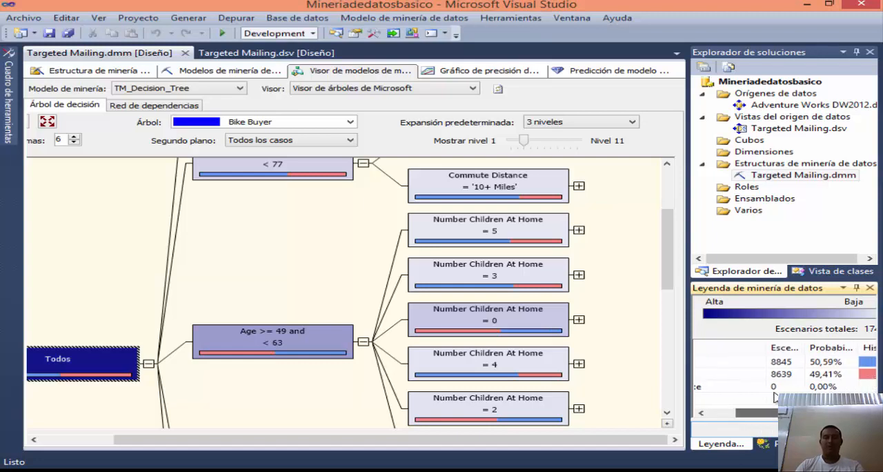
left_click(832, 362)
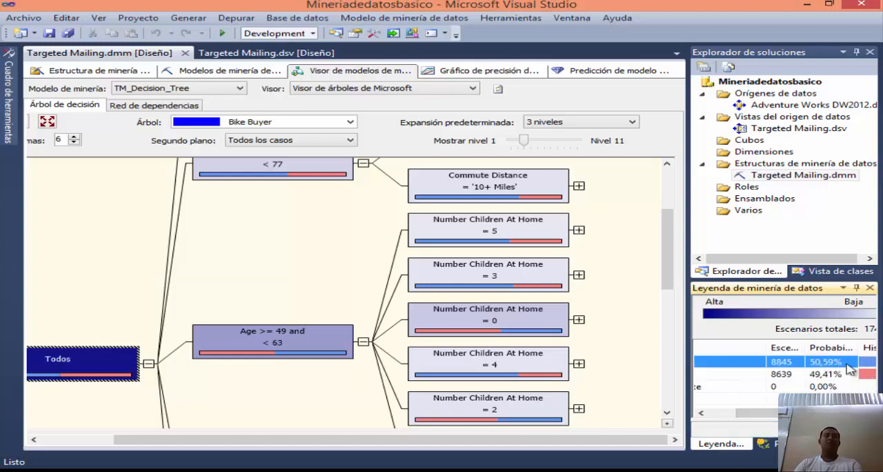
left_click_drag(757, 413, 735, 417)
left_click(727, 375)
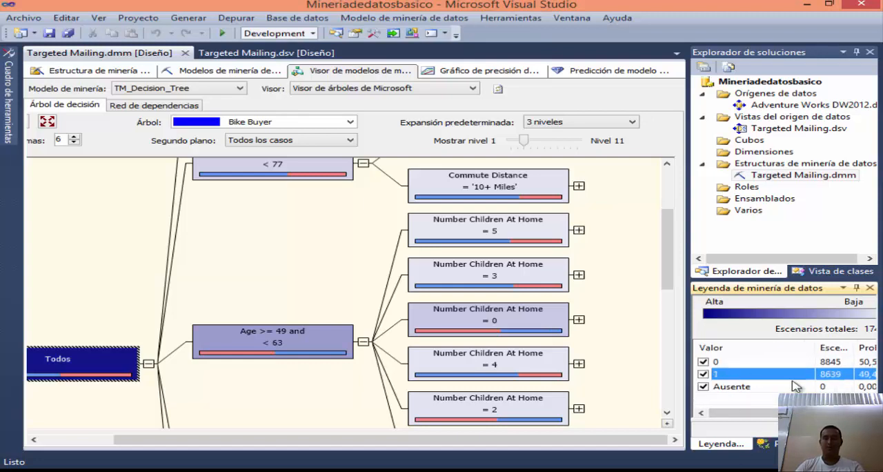
left_click(766, 414)
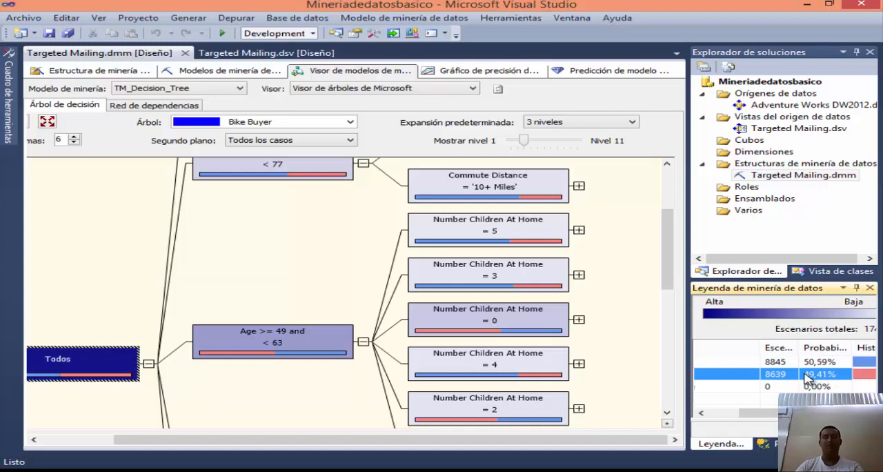
left_click_drag(759, 413, 718, 413)
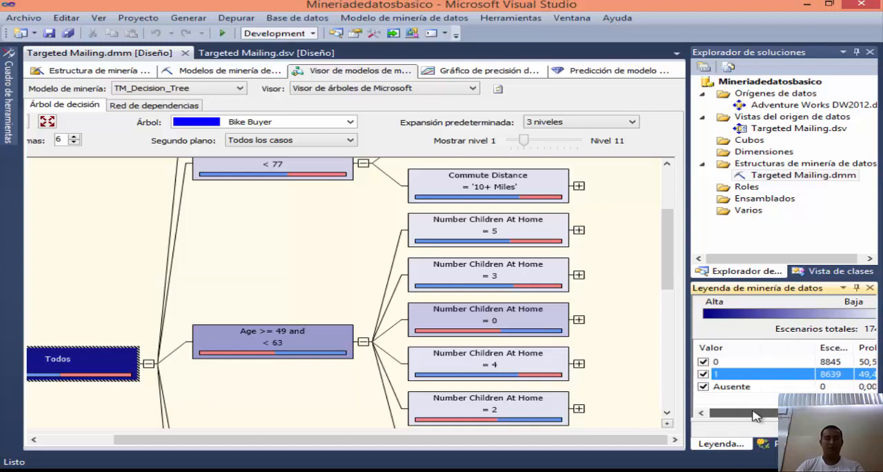
Step: Inspect the legend details of the Age >= 49 and < 63 node and of the Age >= 77 node
left_click(348, 353)
scroll(269, 340, "up", 2)
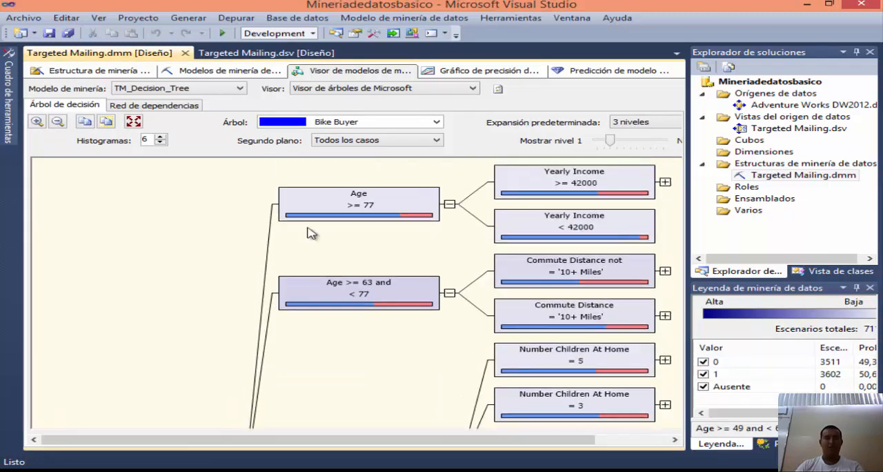
left_click(338, 210)
scroll(412, 197, "down", 1)
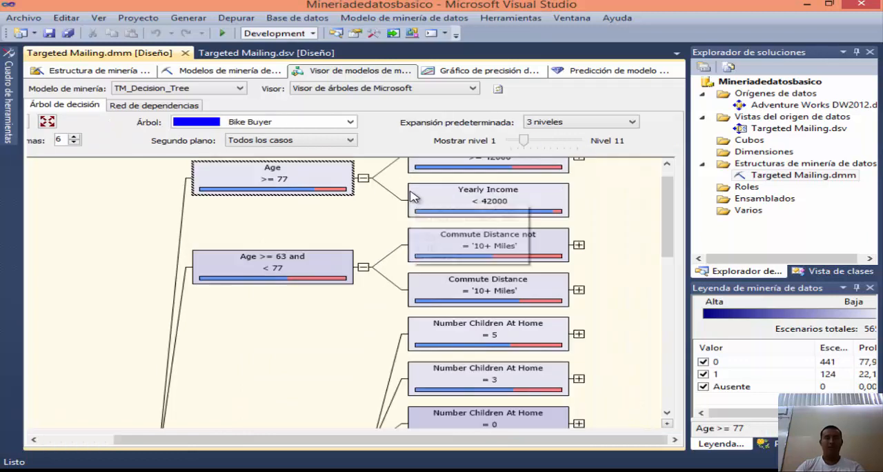
Step: Set the tree's default expansion to 5 levels and browse the expanded branches
left_click(629, 122)
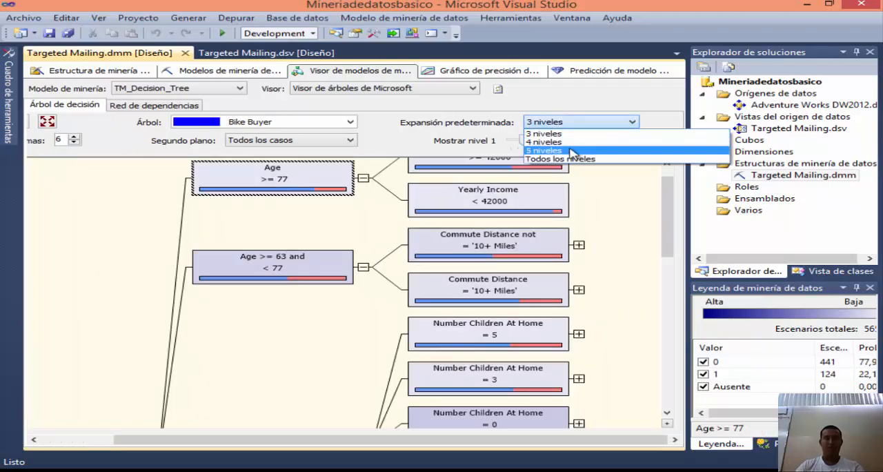
left_click(570, 151)
left_click_drag(336, 419, 464, 428)
scroll(375, 314, "up", 2)
scroll(379, 316, "down", 2)
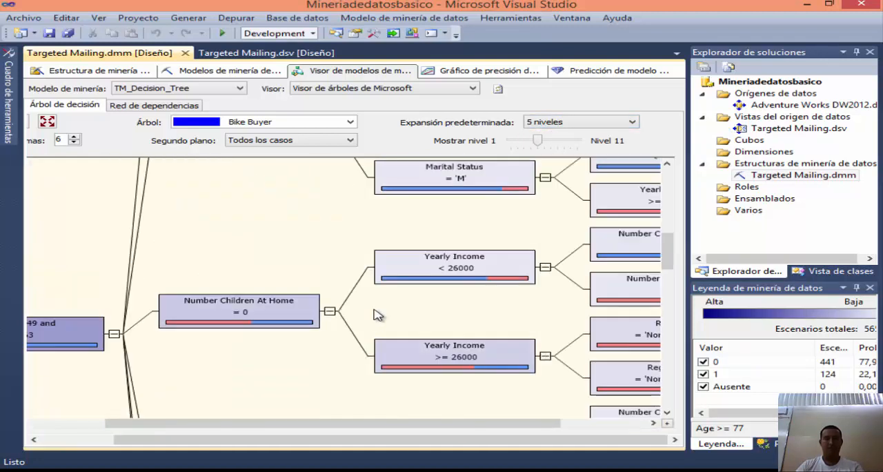
Step: Restore the tree's default expansion to 3 levels and return to its upper branches
left_click(625, 124)
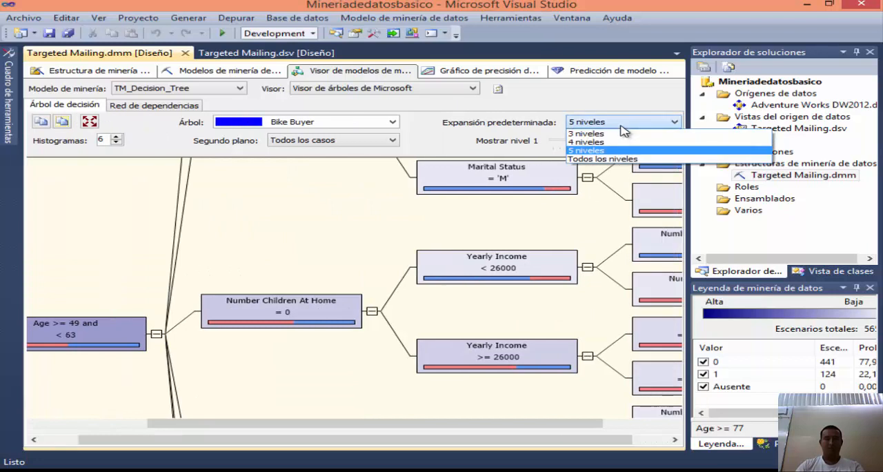
left_click(608, 142)
left_click_drag(326, 424, 198, 422)
Step: Inspect the Age >= 77 node and its Yearly Income >= 42000 child node in the decision tree
left_click(269, 218)
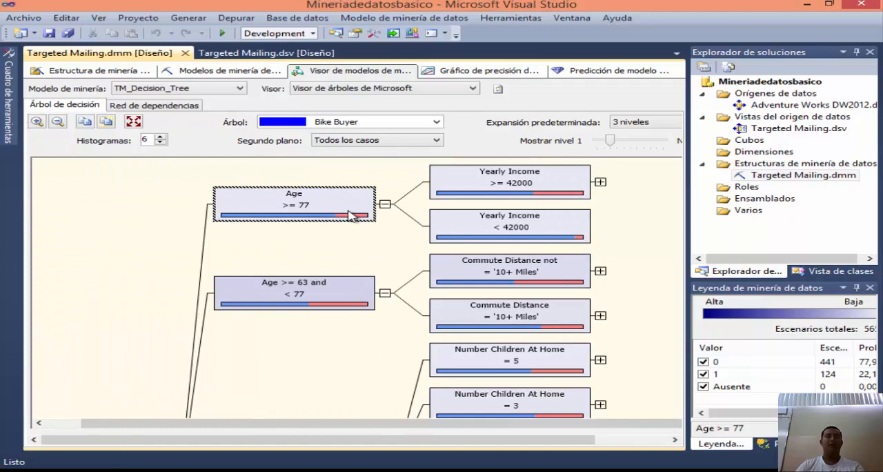
mouse_move(296, 205)
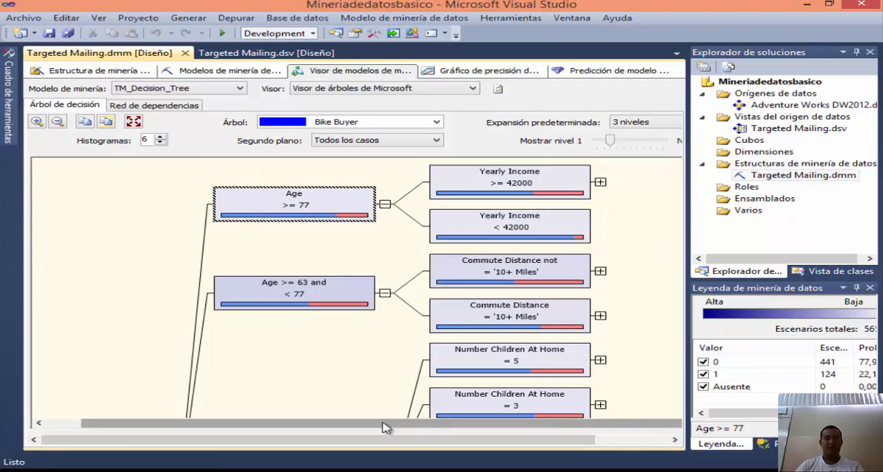
left_click(519, 172)
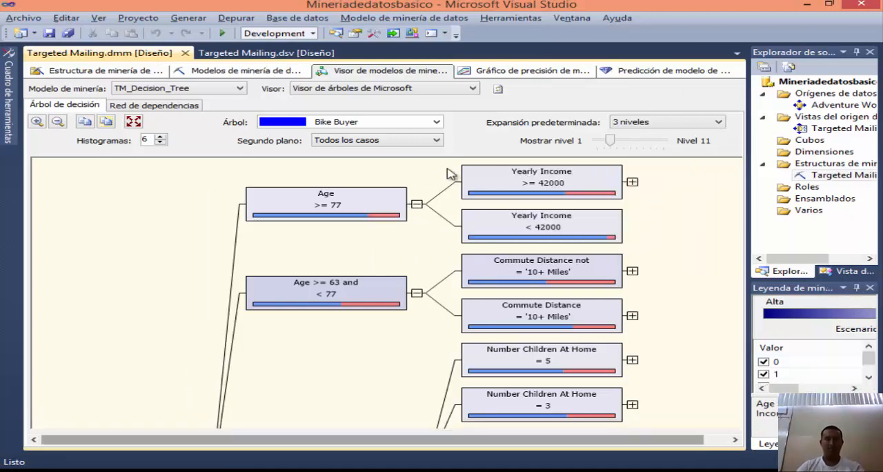
left_click(442, 471)
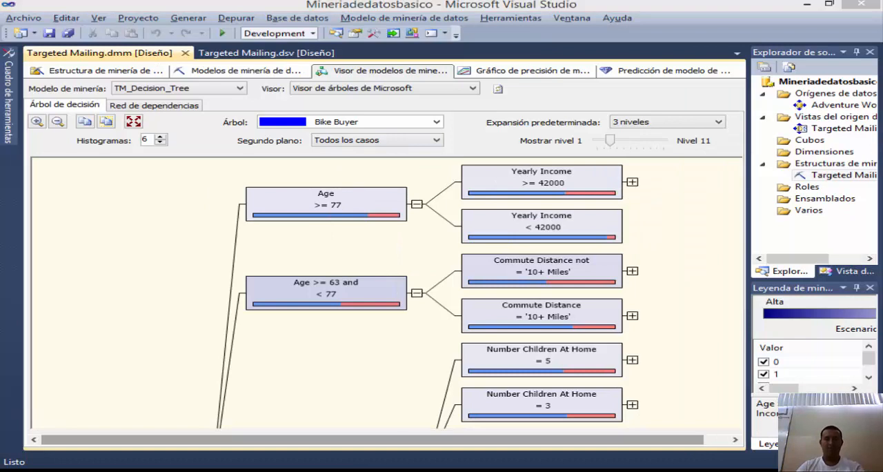
left_click(441, 471)
left_click(442, 470)
left_click(442, 470)
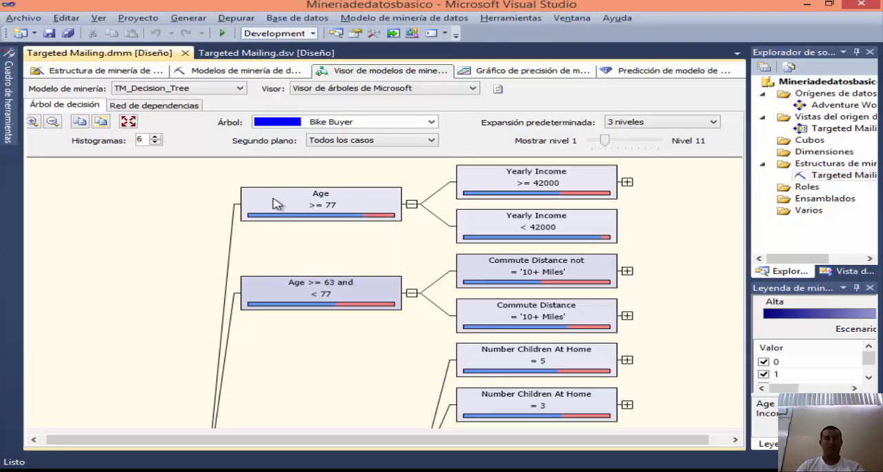
Step: Inspect the Age >= 77 branch, its Yearly Income child node, and the Age >= 49 and < 63 node
mouse_move(334, 206)
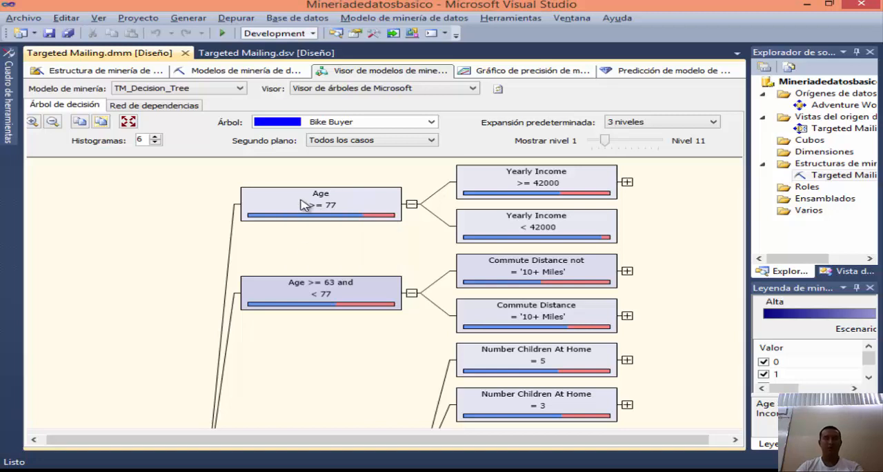
mouse_move(537, 187)
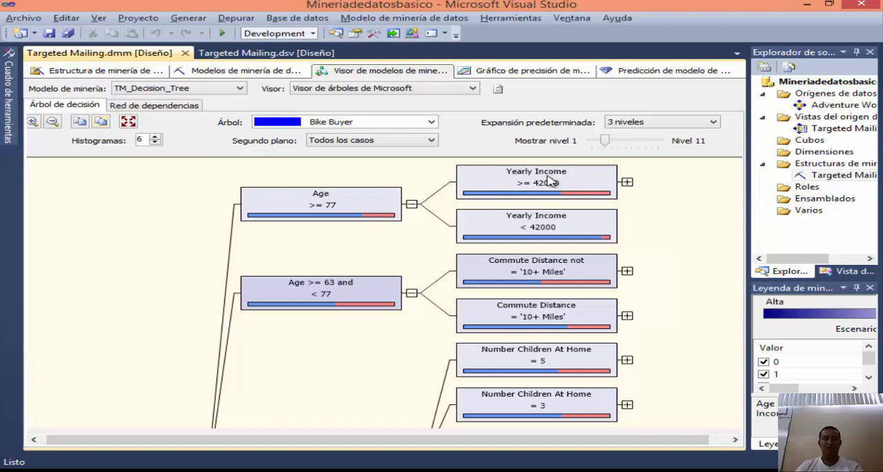
scroll(573, 231, "down", 5)
scroll(263, 274, "down", 3)
left_click_drag(355, 445, 299, 449)
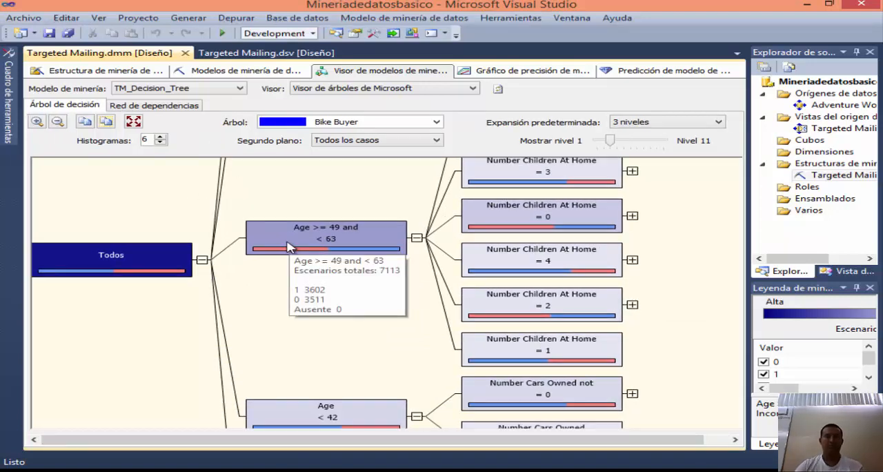
Step: Shade the decision tree's background by Bike Buyer value 0 and by value 1, and compare the Age nodes
scroll(291, 248, "up", 4)
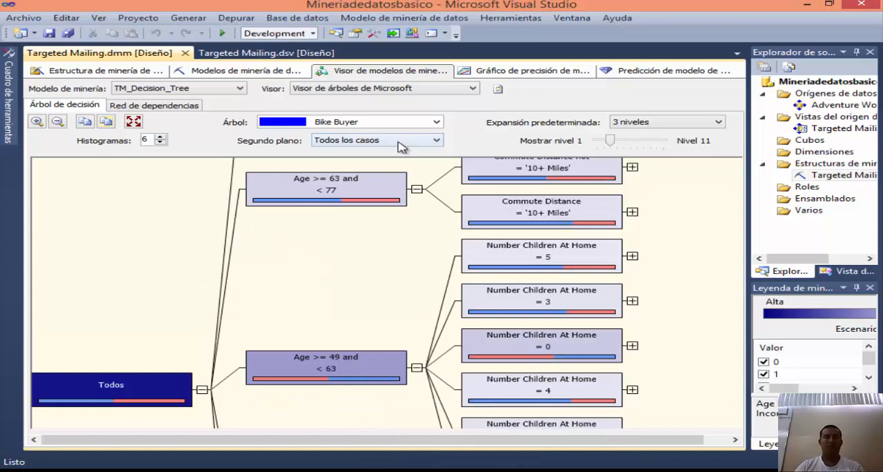
left_click(434, 141)
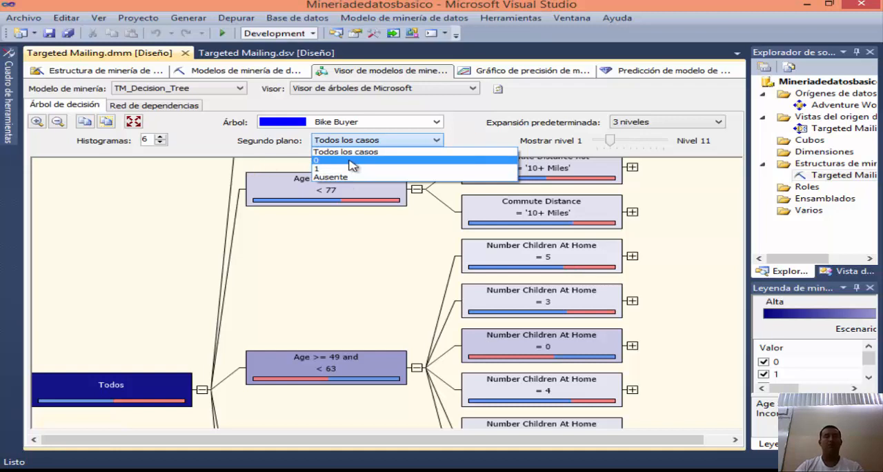
left_click(341, 161)
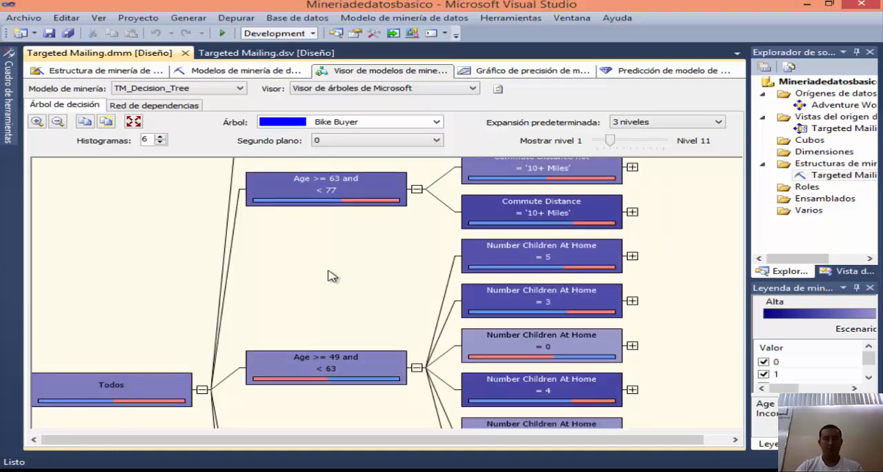
key("Down")
mouse_move(348, 370)
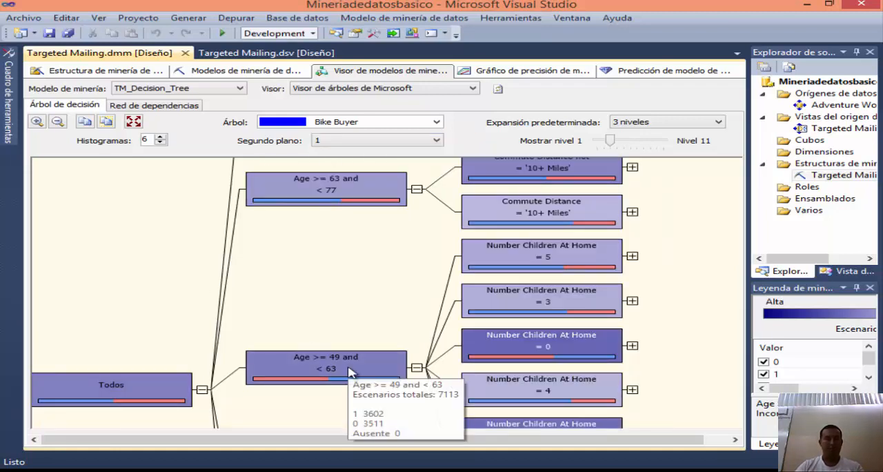
scroll(379, 290, "up", 3)
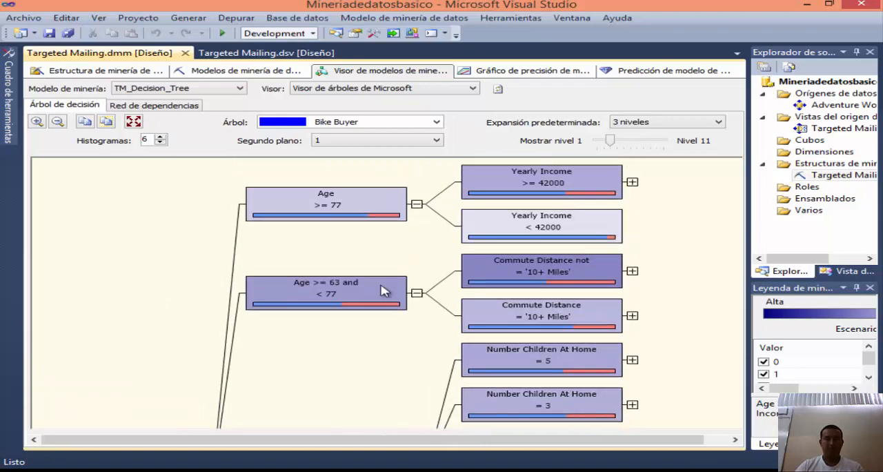
Step: Return the decision tree's background shading to Todos los casos
left_click(419, 141)
left_click(332, 170)
left_click(348, 143)
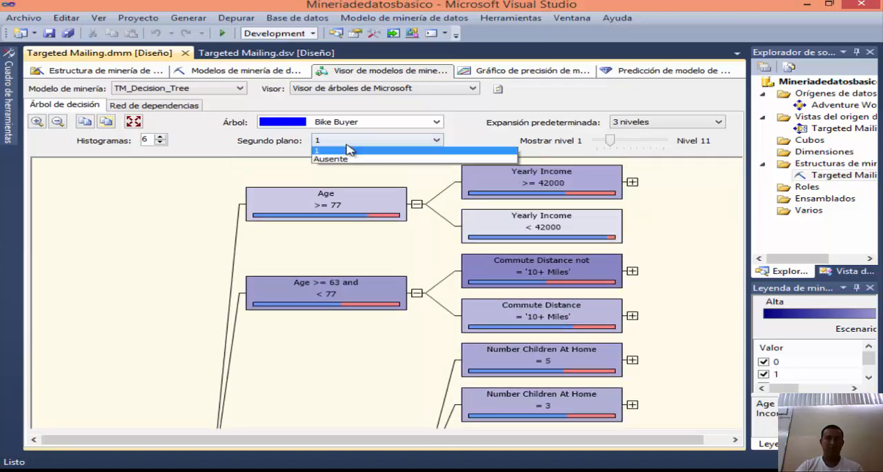
left_click(348, 153)
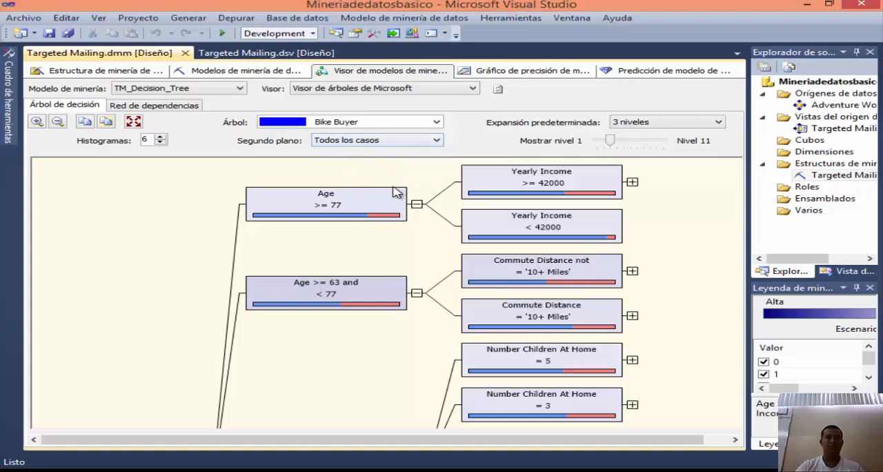
Step: Compare the tree's shading for values 0 and 1 once more, ending with the background set to Ausente
left_click(410, 142)
left_click(360, 160)
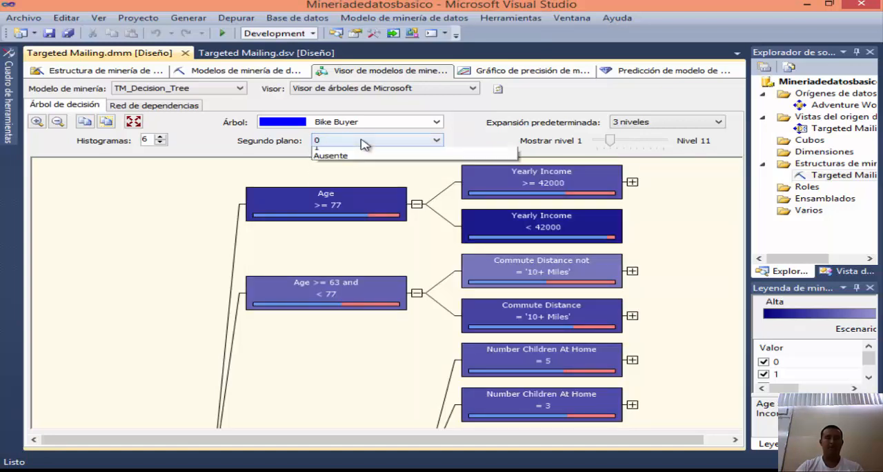
left_click(360, 140)
left_click(338, 168)
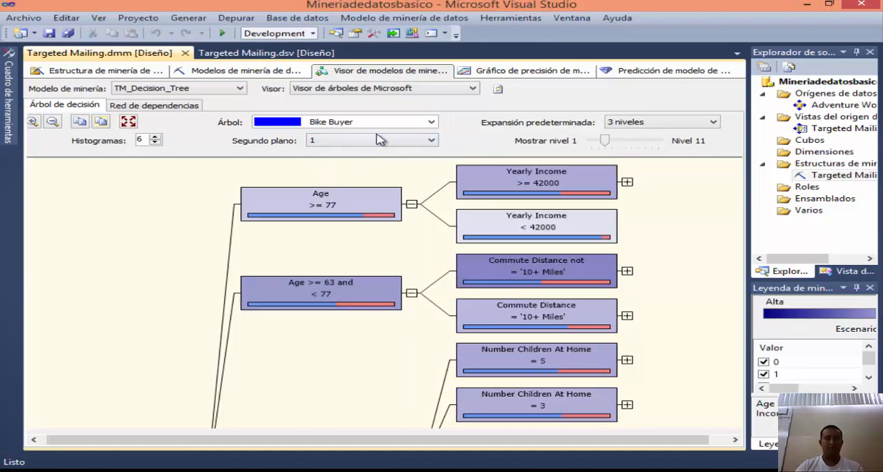
left_click(379, 142)
left_click(352, 177)
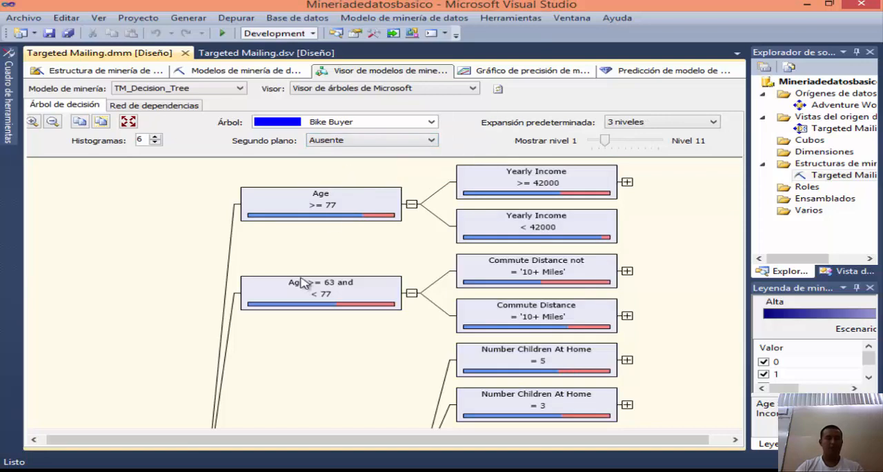
left_click_drag(348, 438, 246, 437)
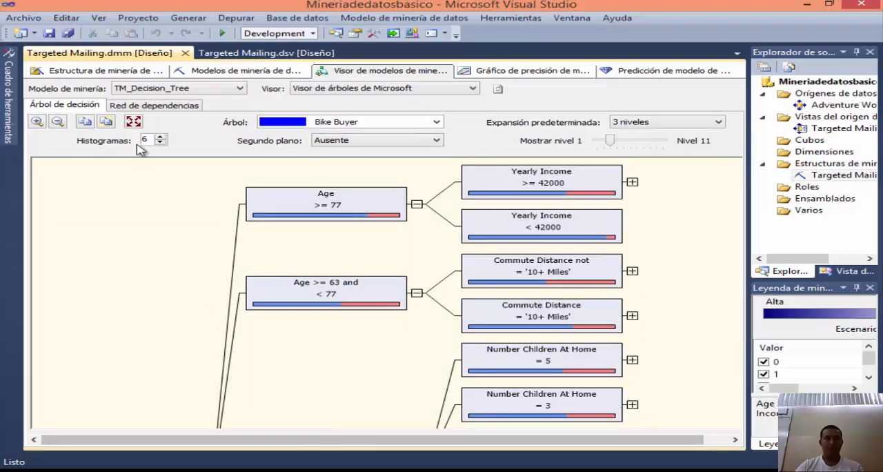
Step: Show the decision tree model's dependency network and highlight the attributes that predict the Bike Buyer node
left_click(156, 105)
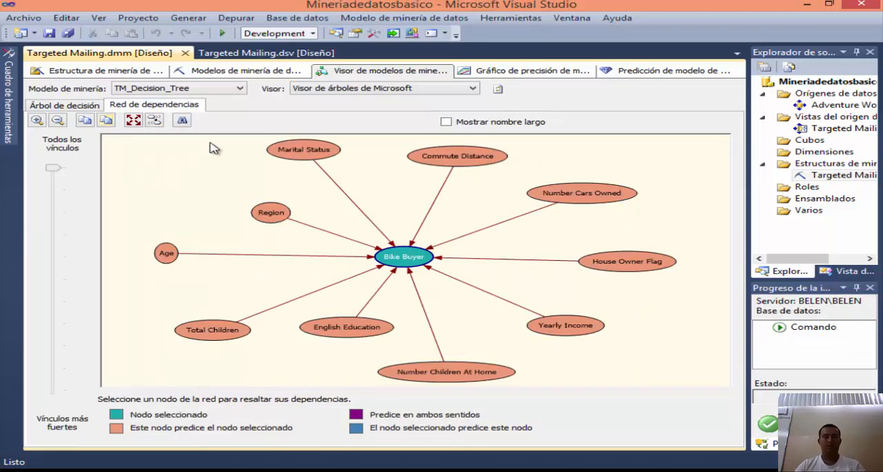
left_click(378, 223)
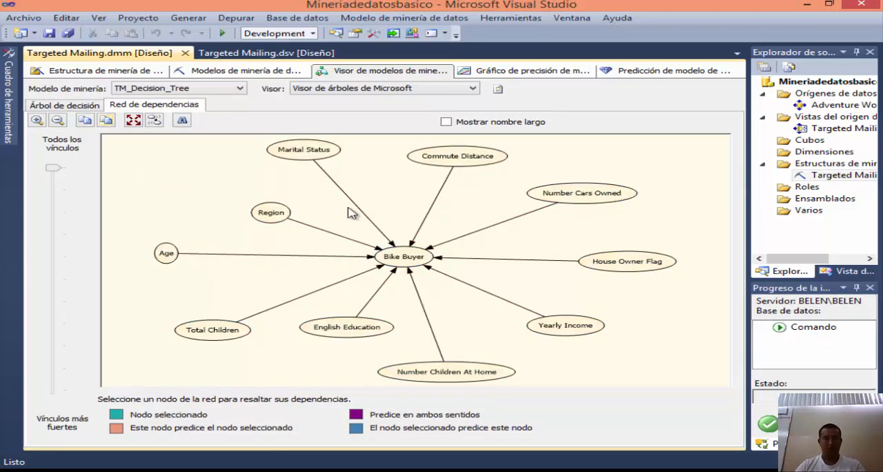
left_click(405, 259)
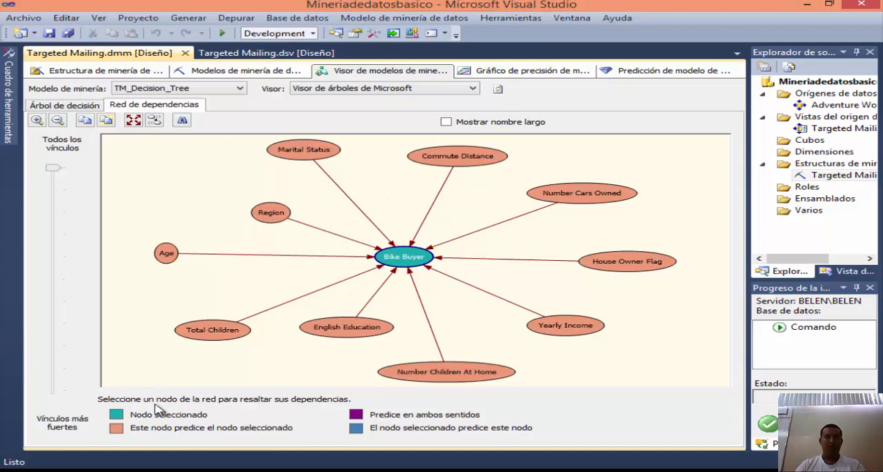
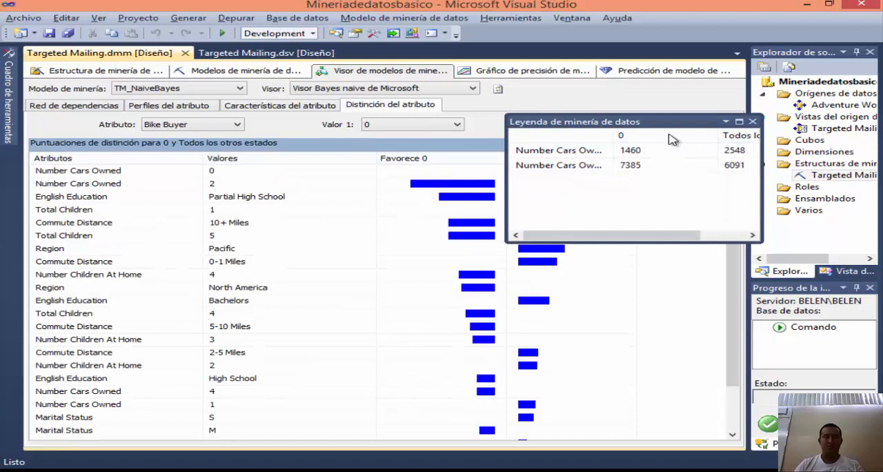
Step: Close the mining legend and compare the TM_NaiveBayes attribute discrimination scores for Bike Buyer with Valor 1 set to 1
left_click(753, 122)
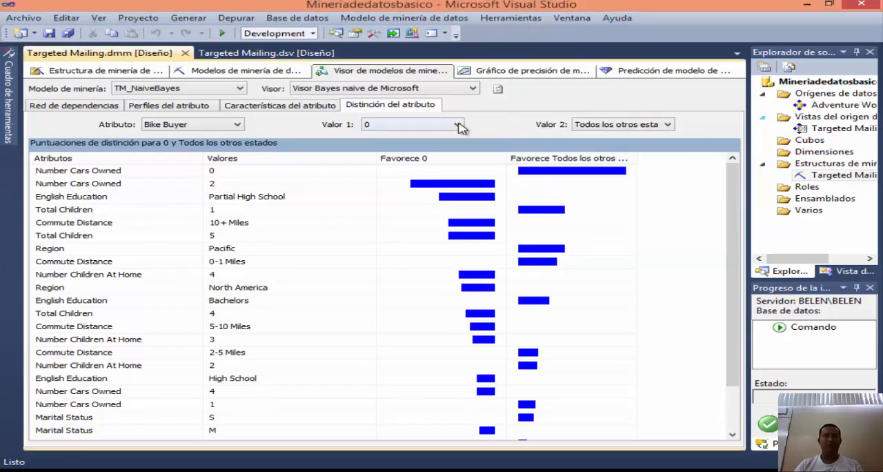
left_click(458, 124)
left_click(385, 146)
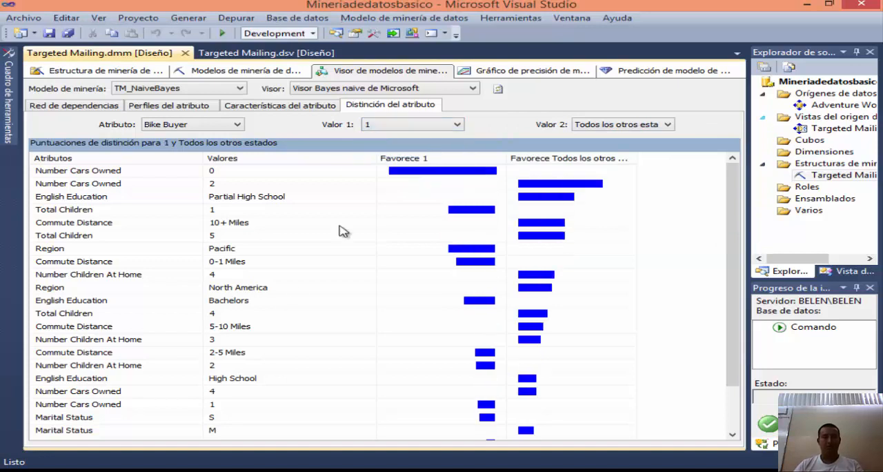
mouse_move(732, 233)
left_mouse_down()
mouse_move(735, 323)
mouse_move(730, 219)
left_mouse_up()
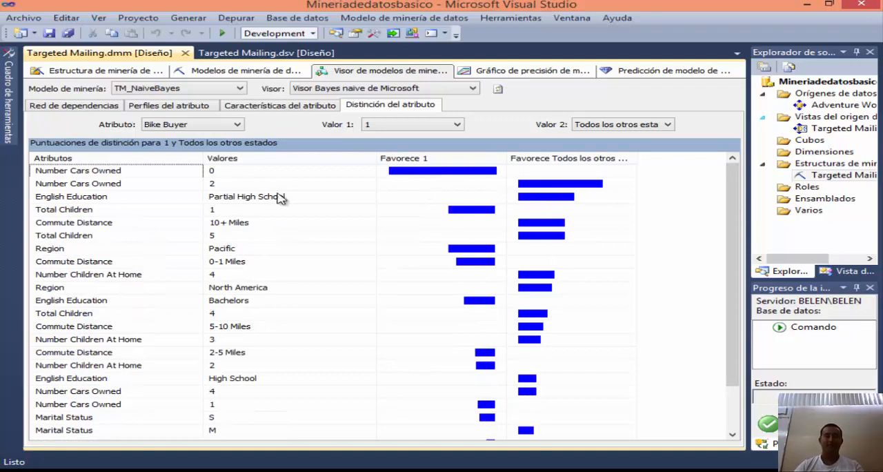
left_click(189, 89)
left_click(189, 92)
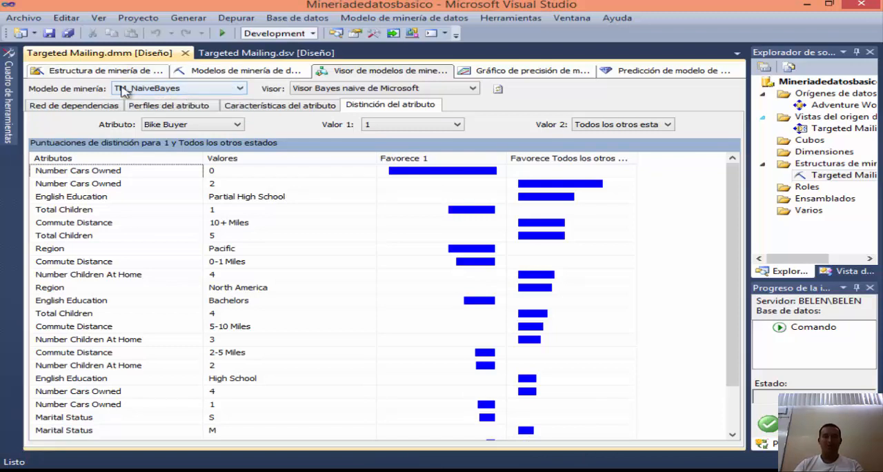
Step: Switch to the guide in Word and then to the browser to read the Lesson 5 article on choosing input data for accuracy charts
left_click(241, 471)
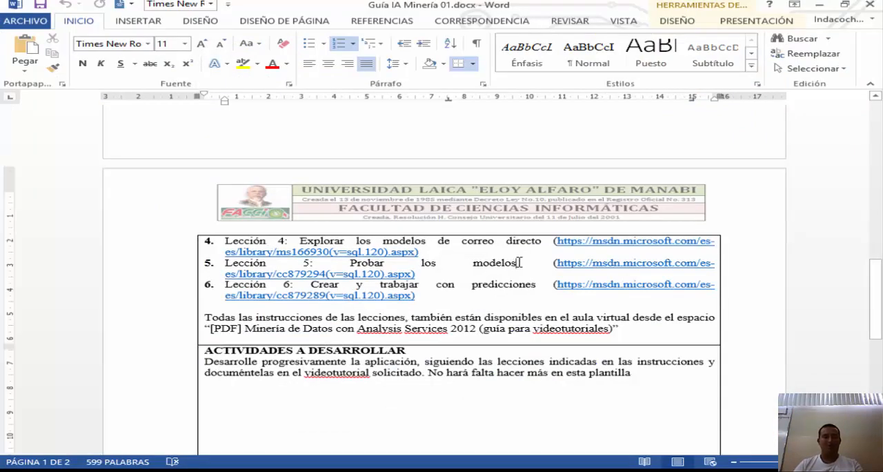
left_click(186, 470)
scroll(195, 146, "down", 4)
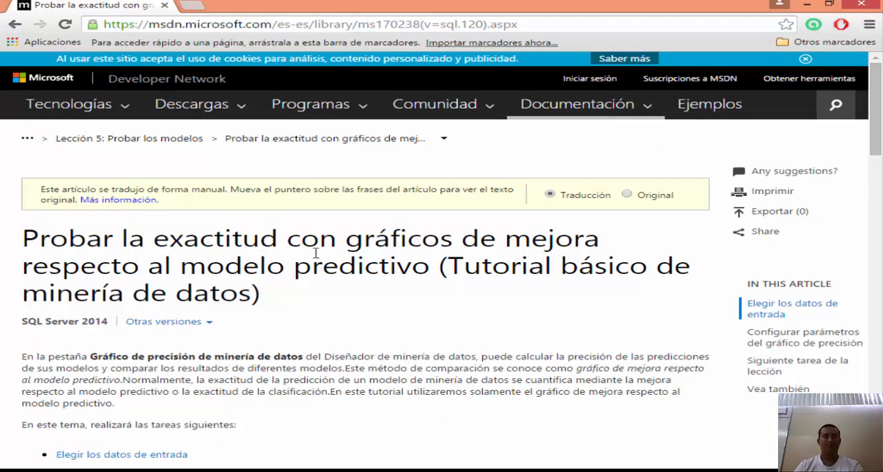
scroll(386, 242, "down", 4)
scroll(138, 219, "down", 3)
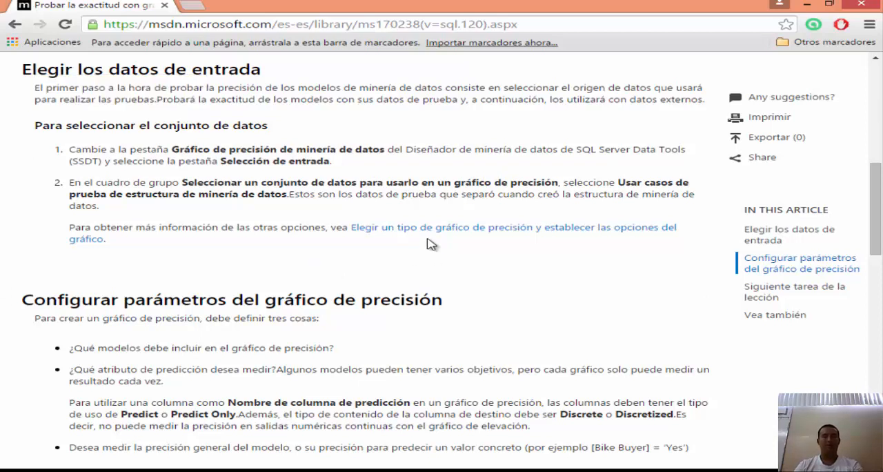
Step: Switch back to Visual Studio and set the accuracy chart's prediction value to 1 for the Bike Buyer column of the models
key("alt+Tab")
key("alt+Tab")
key("alt+Tab")
key("Tab")
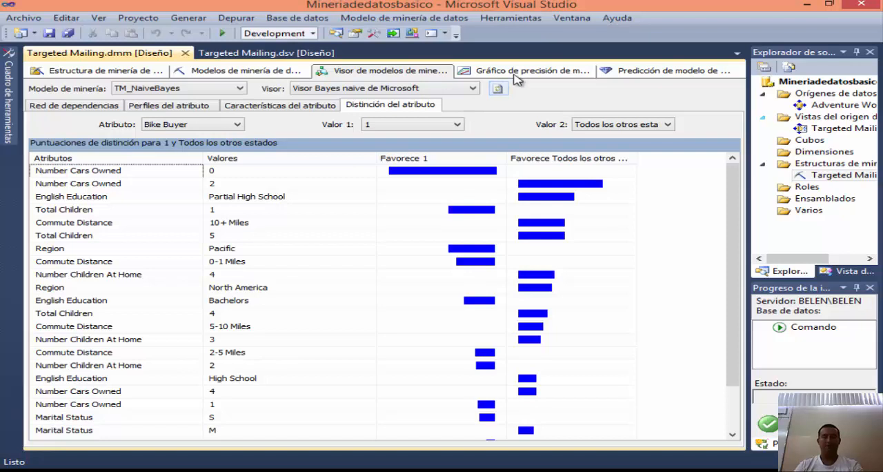
left_click(515, 71)
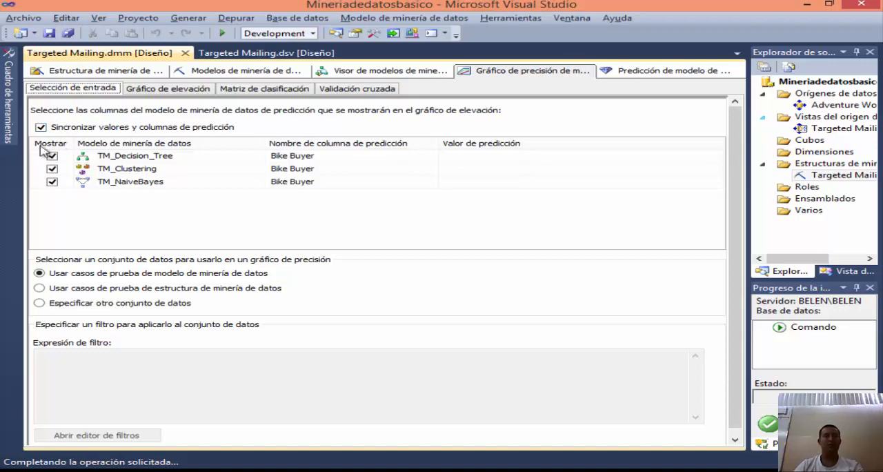
left_click(363, 158)
left_click(476, 158)
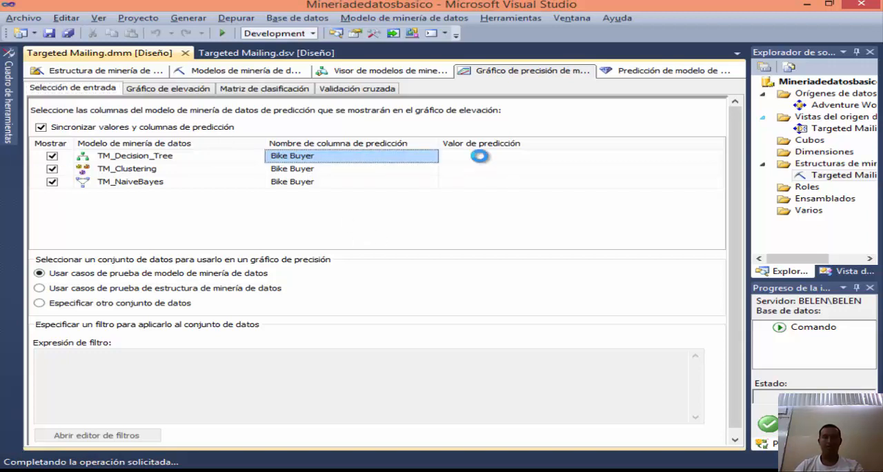
left_click(716, 157)
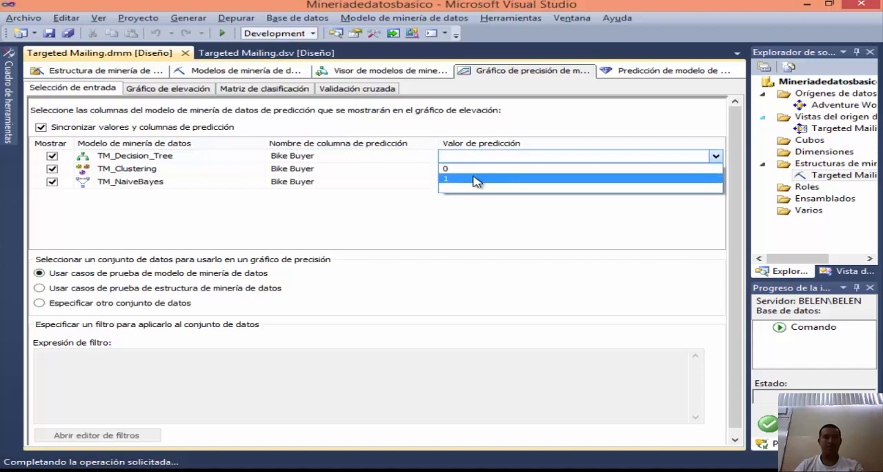
left_click(478, 179)
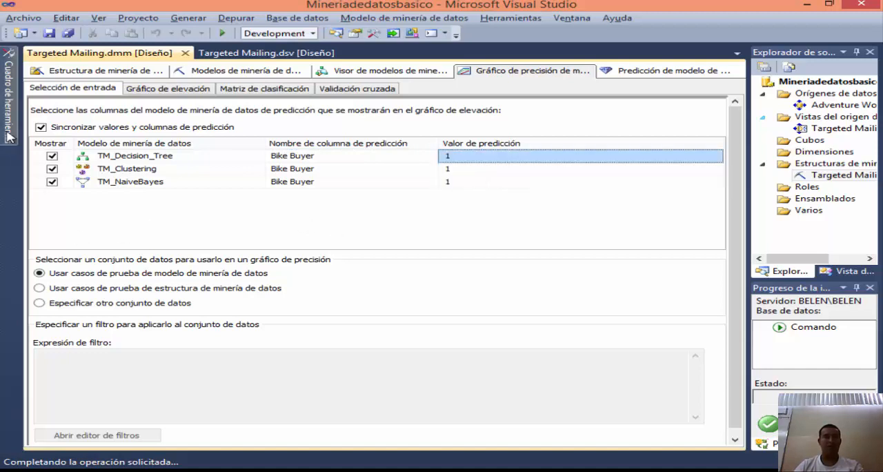
Step: Show the lift chart for the Targeted Mailing models with the chart type Gráfico de elevación and check it against the lesson
left_click(170, 90)
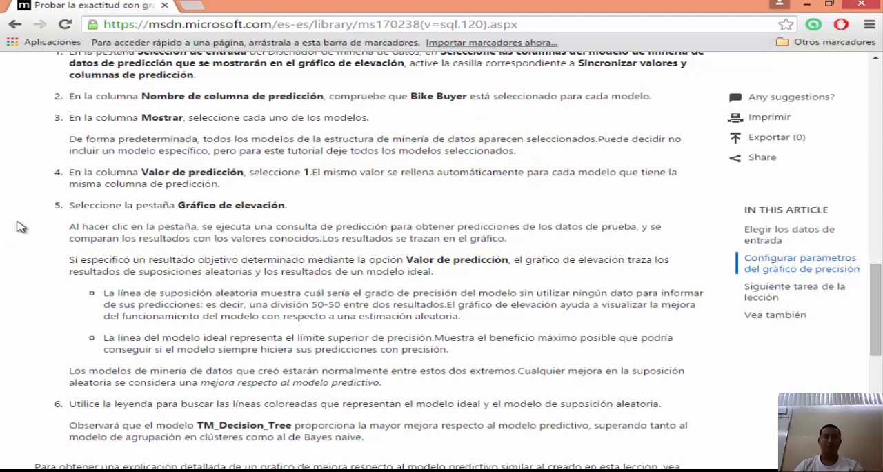
key("alt+Tab")
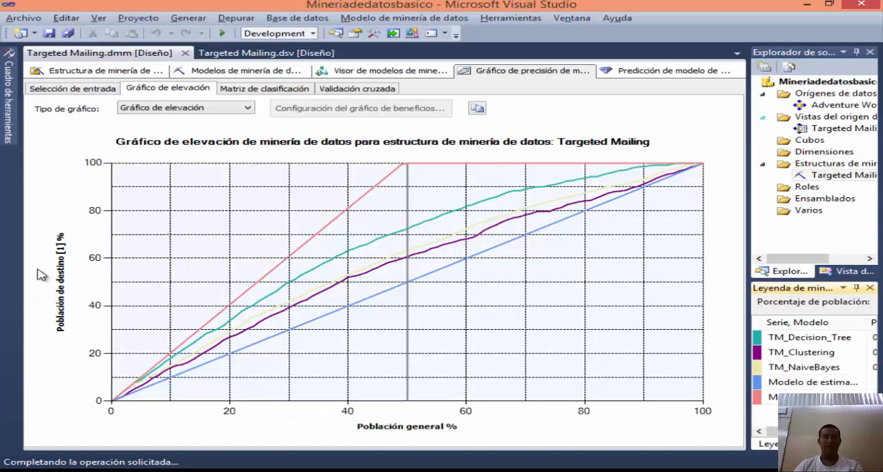
left_click(211, 110)
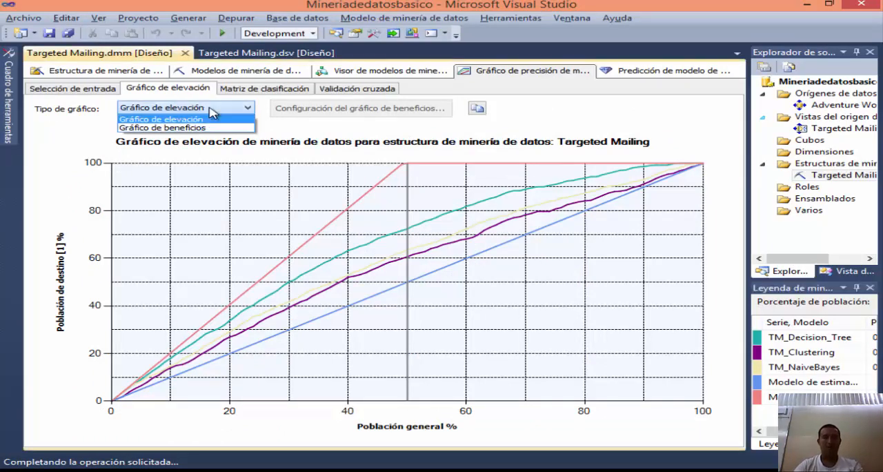
left_click(215, 118)
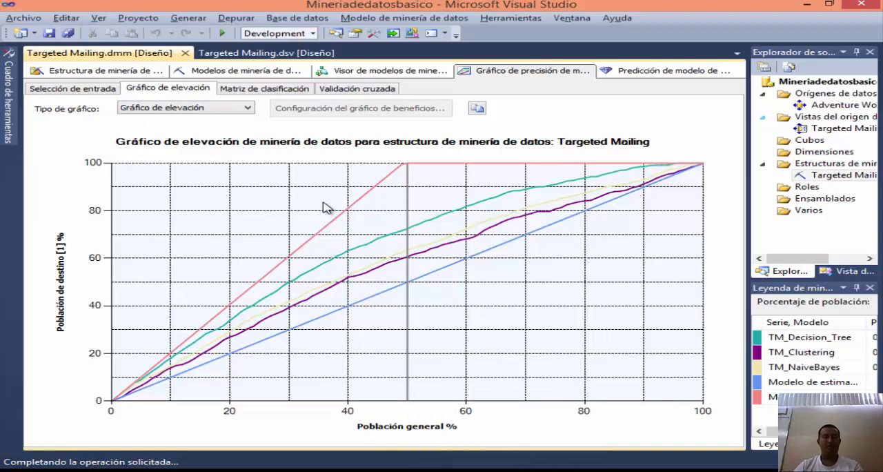
Step: Switch to the browser and read the lesson on testing a filtered model, up to the instructions for copying the decision tree model
key("alt+Tab")
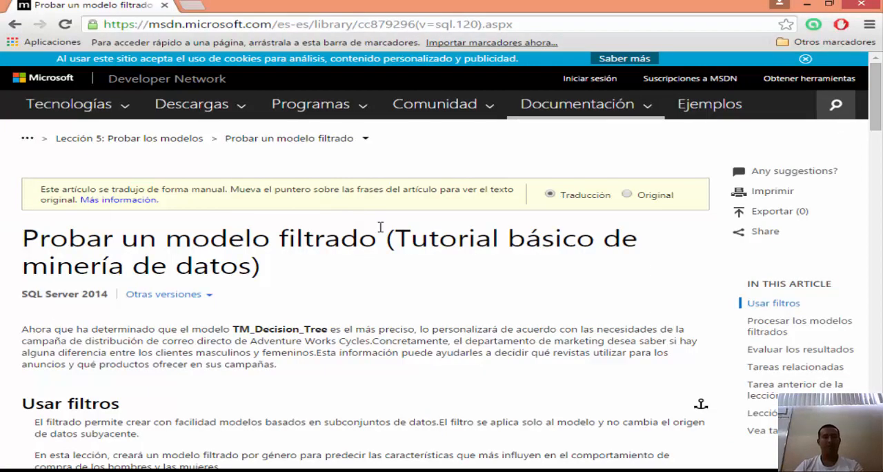
scroll(380, 227, "down", 5)
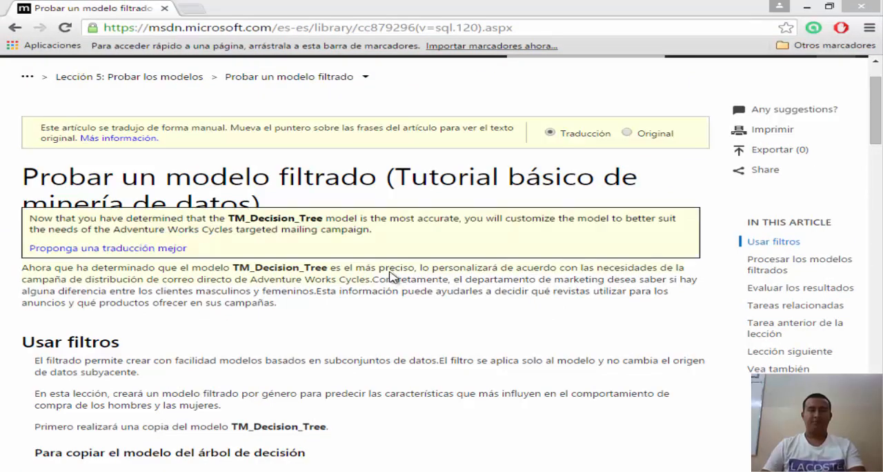
left_click(392, 276)
scroll(260, 255, "down", 1)
scroll(260, 255, "down", 2)
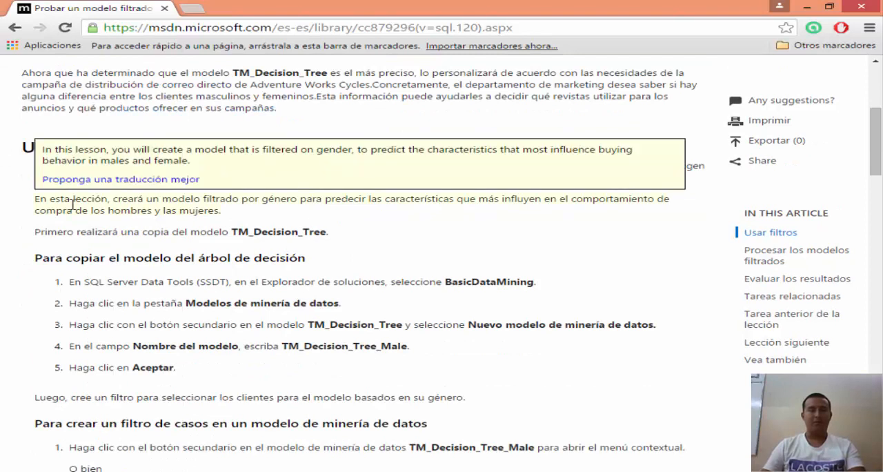
scroll(196, 212, "down", 1)
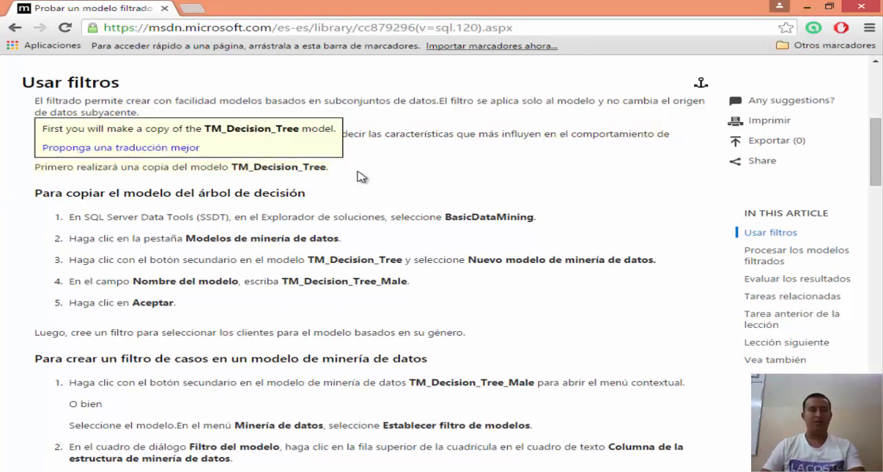
scroll(362, 178, "down", 1)
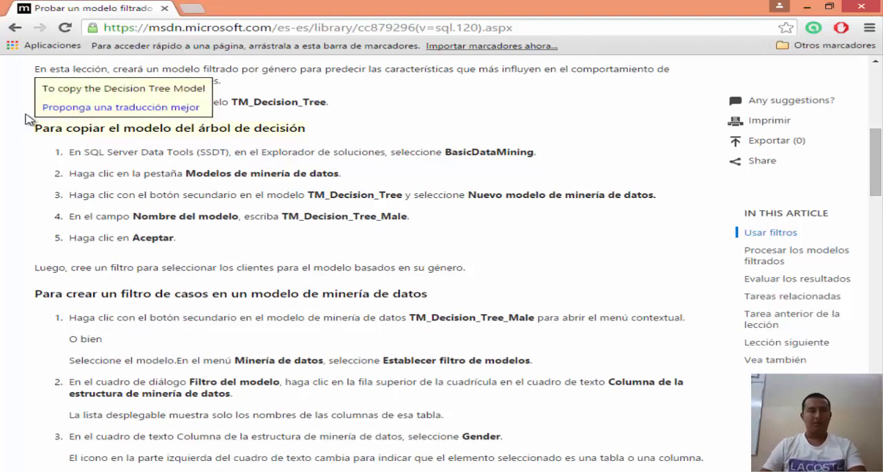
Step: Copy the model name TM_Decision_Tree_Male from the lesson and show the Targeted Mailing structure's mining models in Visual Studio
left_click_drag(310, 197, 371, 207)
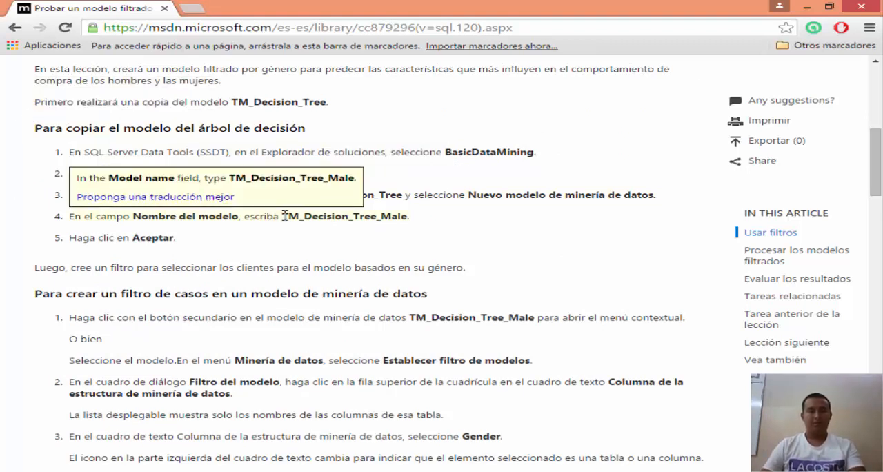
left_click_drag(283, 216, 399, 217)
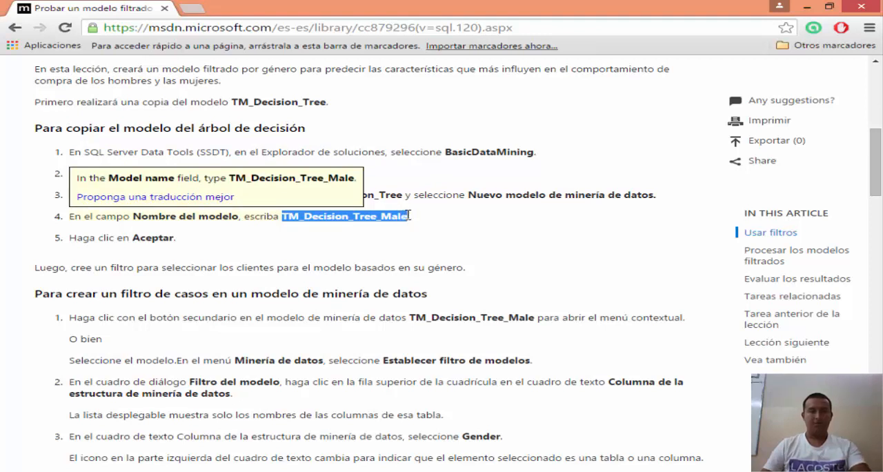
left_click(397, 471)
left_click(113, 74)
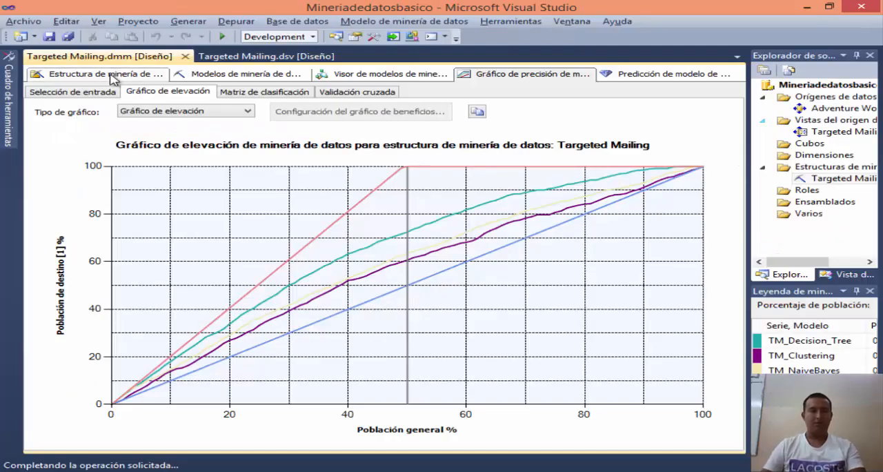
left_click(235, 74)
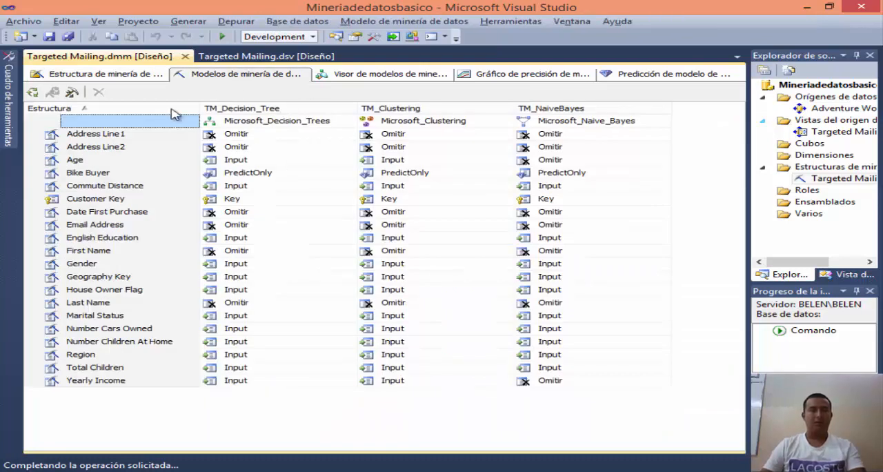
Step: Create a new mining model named TM_Decision_Tree_Male with the Árboles de decisión de Microsoft algorithm
left_click(59, 111)
right_click(60, 111)
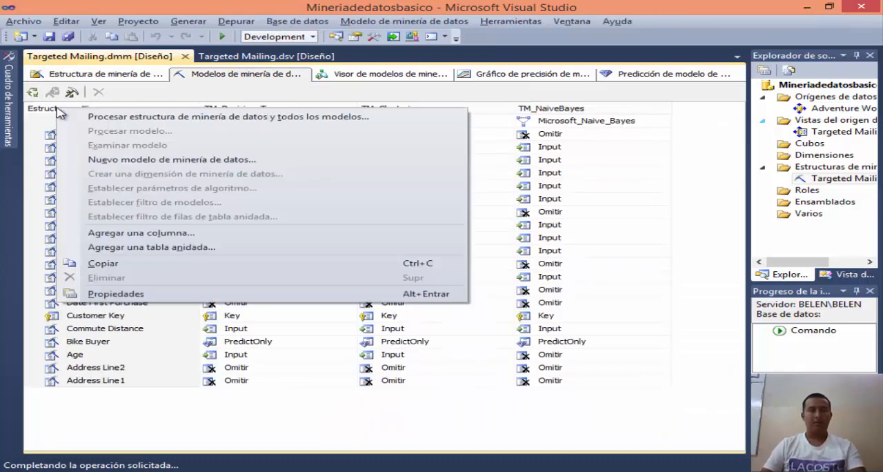
left_click(168, 161)
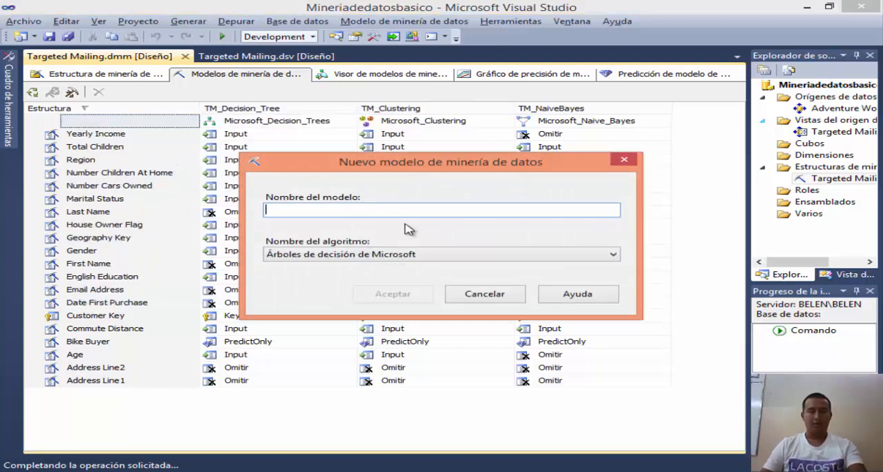
type("TM_Decision_Tree_Male")
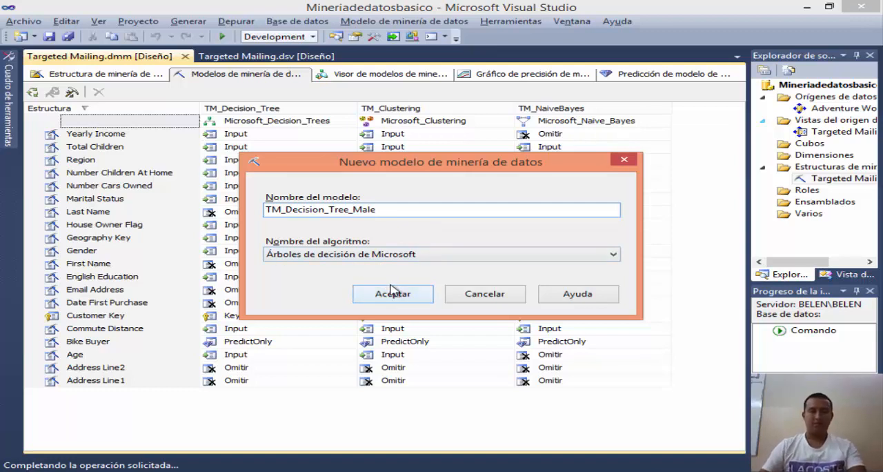
left_click(452, 470)
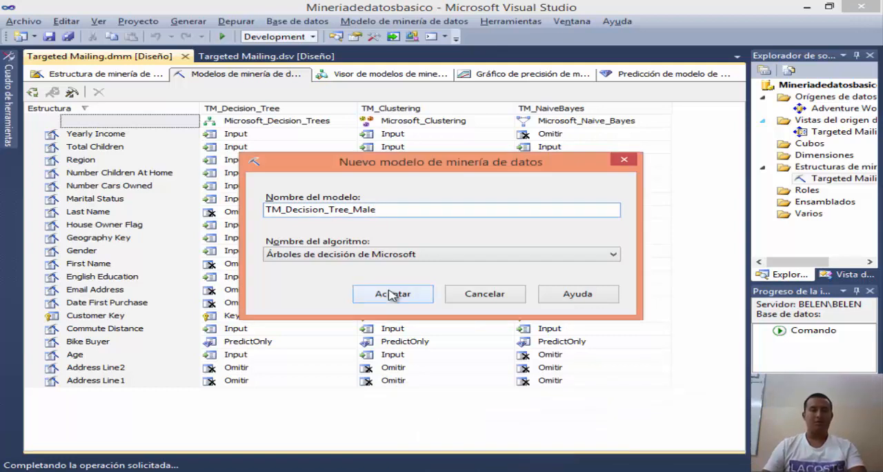
left_click(392, 295)
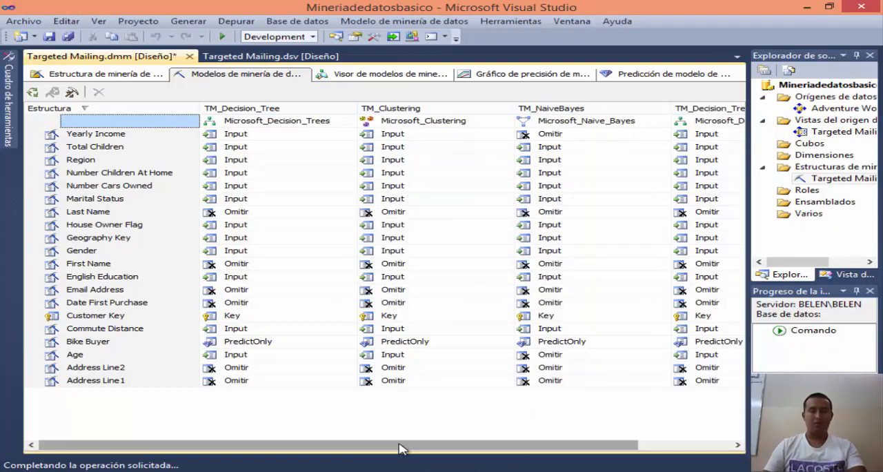
Step: Start a model filter for TM_Decision_Tree_Male with Gender as the mining structure column of its first condition
left_click_drag(402, 446, 535, 442)
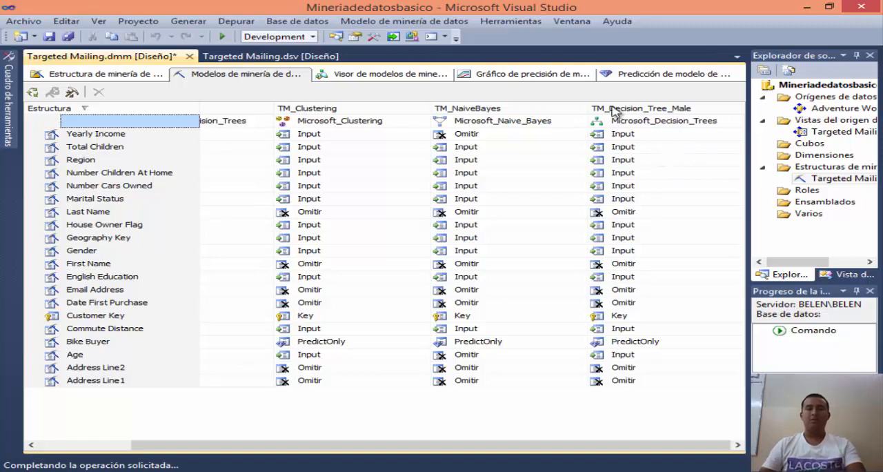
right_click(642, 119)
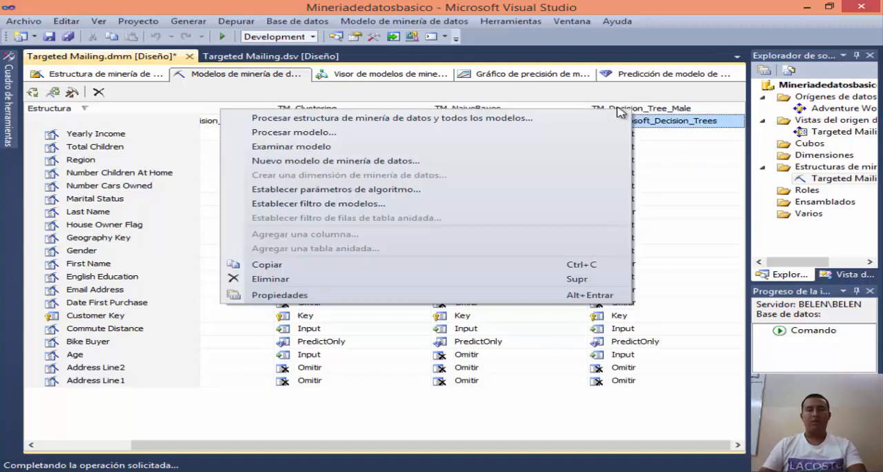
key("Escape")
right_click(642, 114)
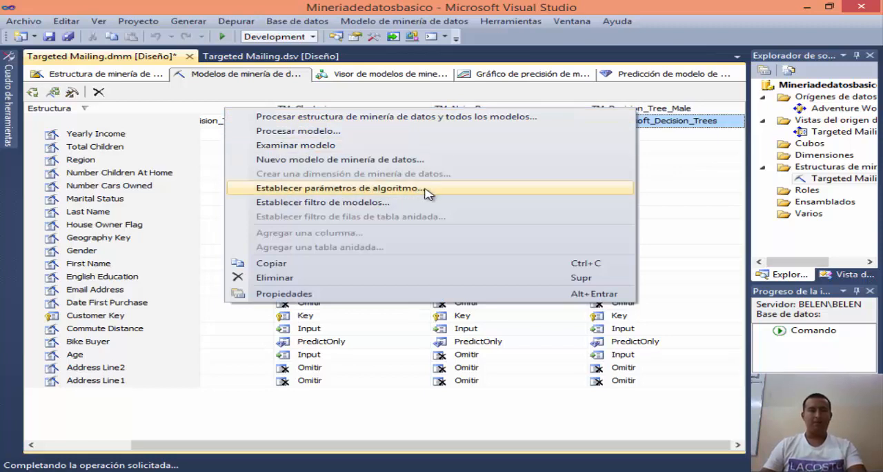
left_click(370, 208)
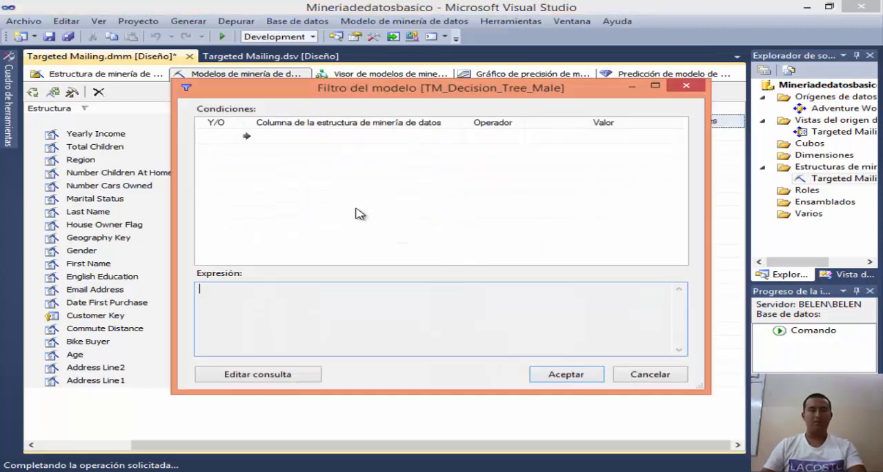
left_click_drag(352, 97, 355, 113)
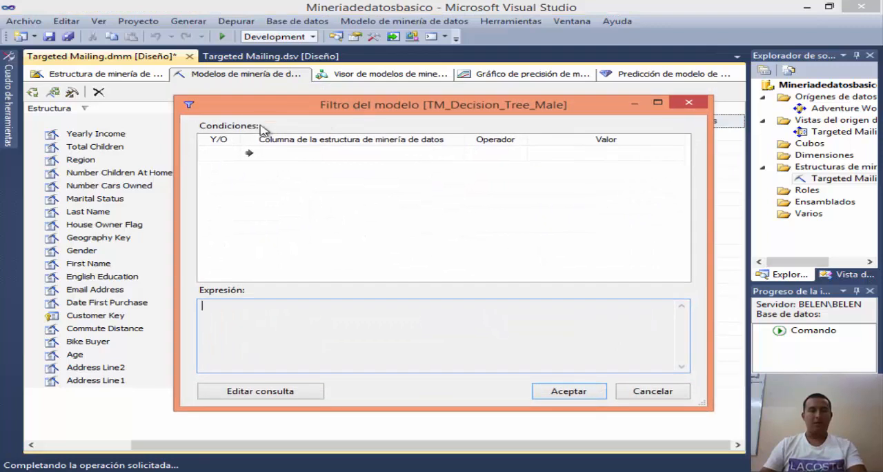
left_click(351, 155)
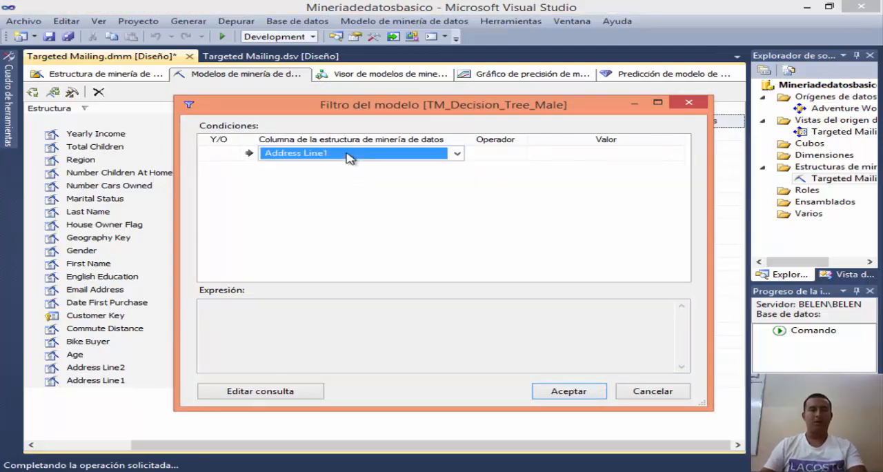
left_click(456, 155)
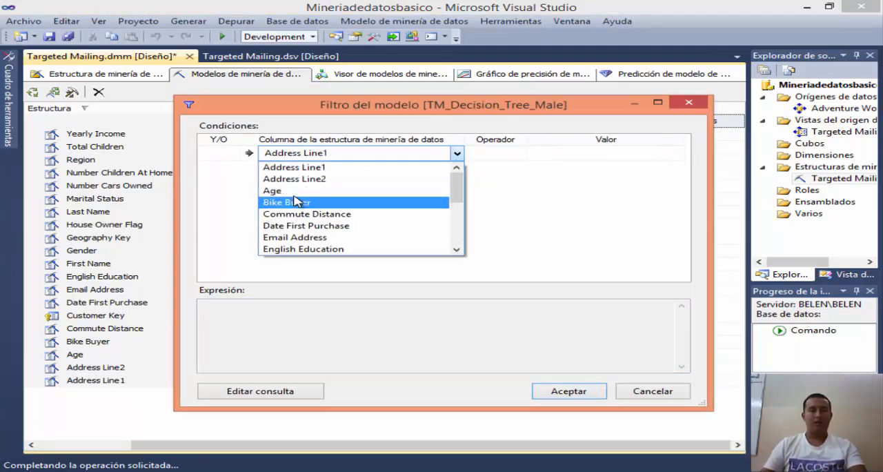
left_click_drag(456, 198, 457, 217)
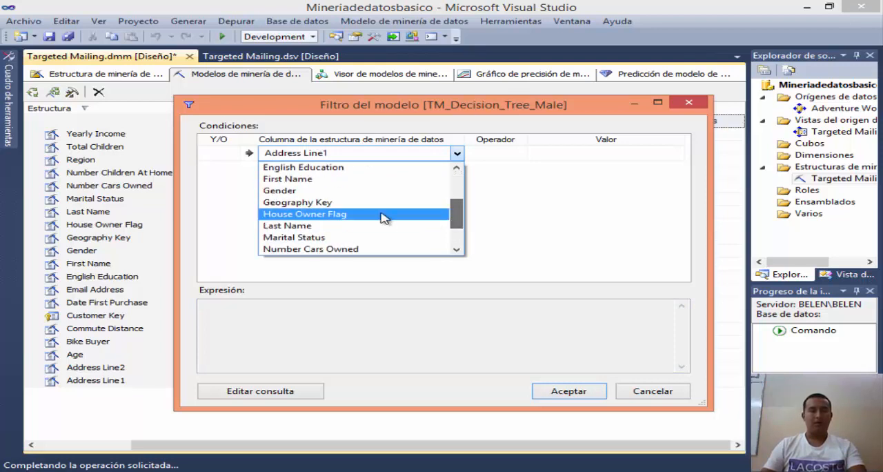
left_click(297, 190)
Step: Complete the Gender condition with the operator = and the value M, and apply the filter to the male model
left_click(511, 153)
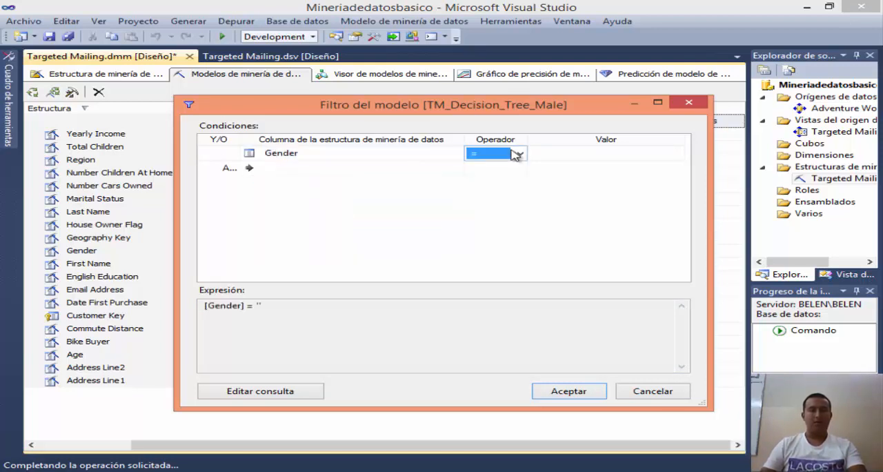
left_click(580, 152)
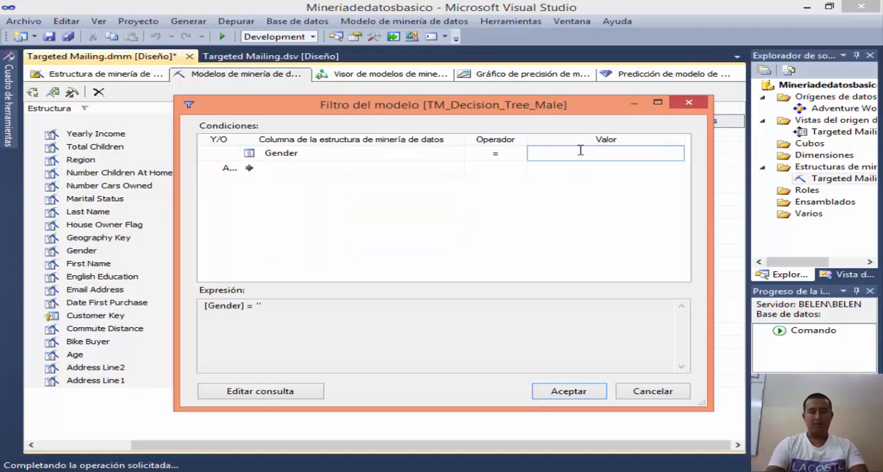
left_click_drag(527, 115, 497, 122)
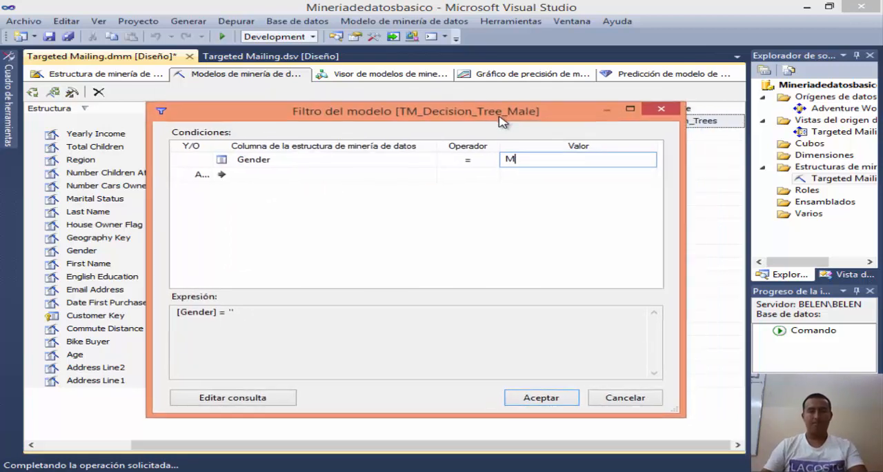
key("Return")
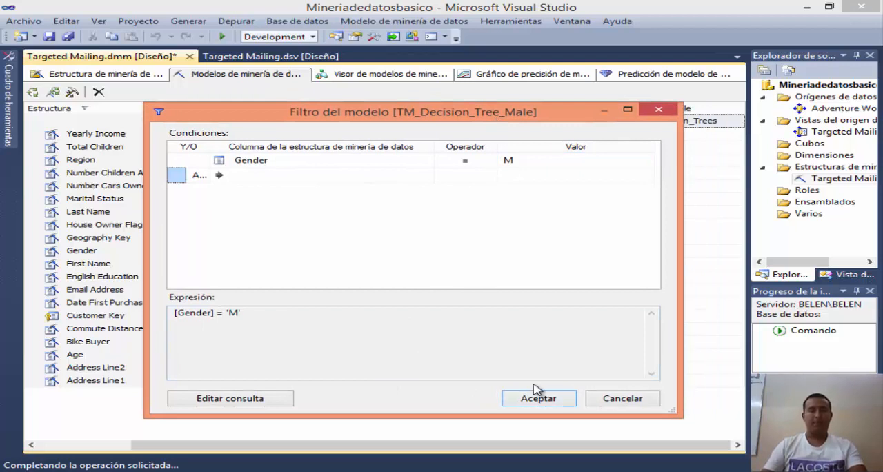
left_click(292, 177)
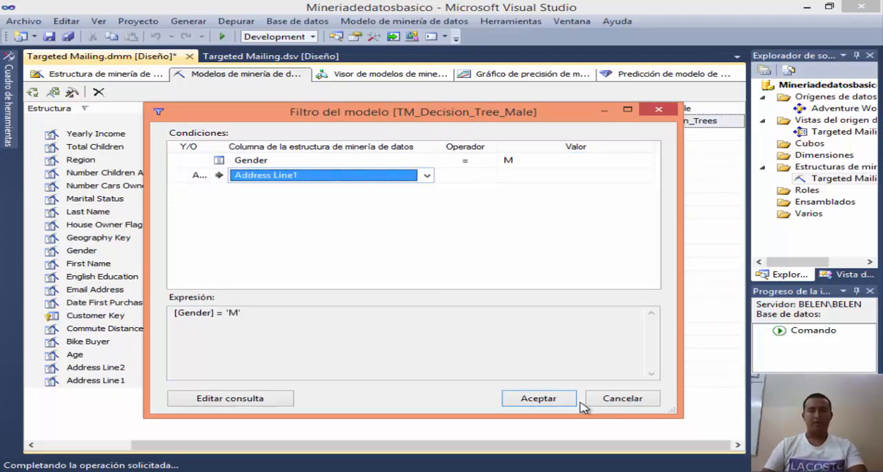
left_click(550, 399)
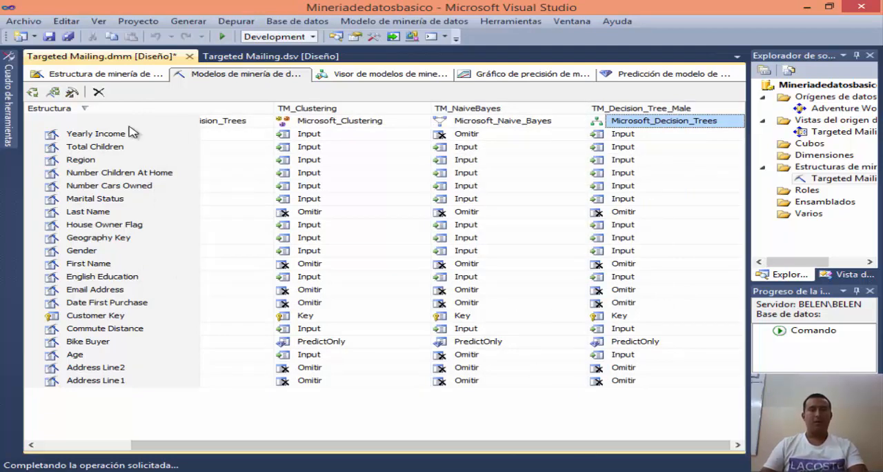
Step: Create a new mining model named TM_Decision_Tree_Female with the Árboles de decisión de Microsoft algorithm
left_click_drag(490, 445, 394, 446)
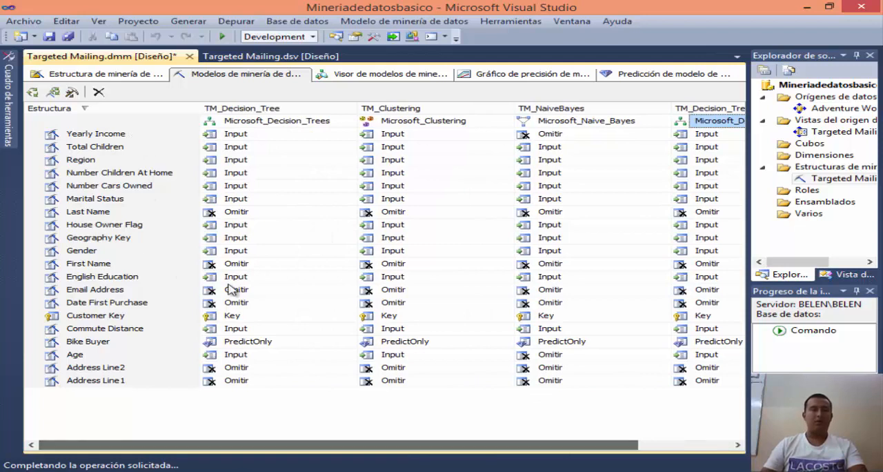
right_click(73, 111)
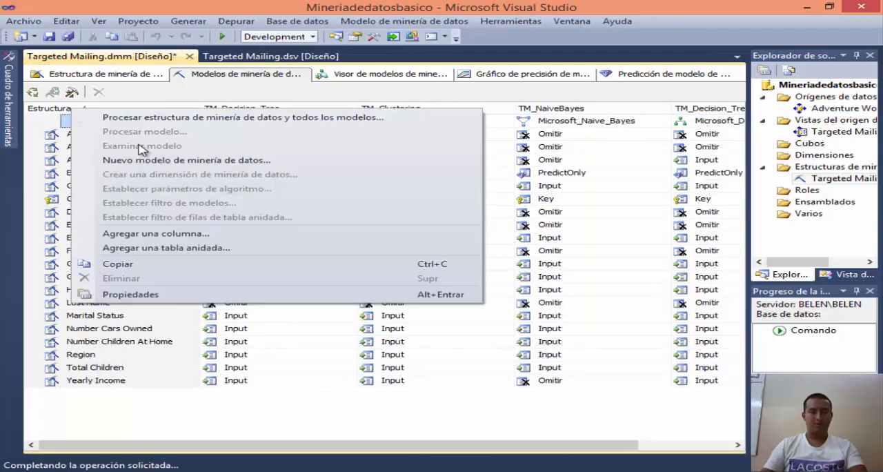
left_click(197, 163)
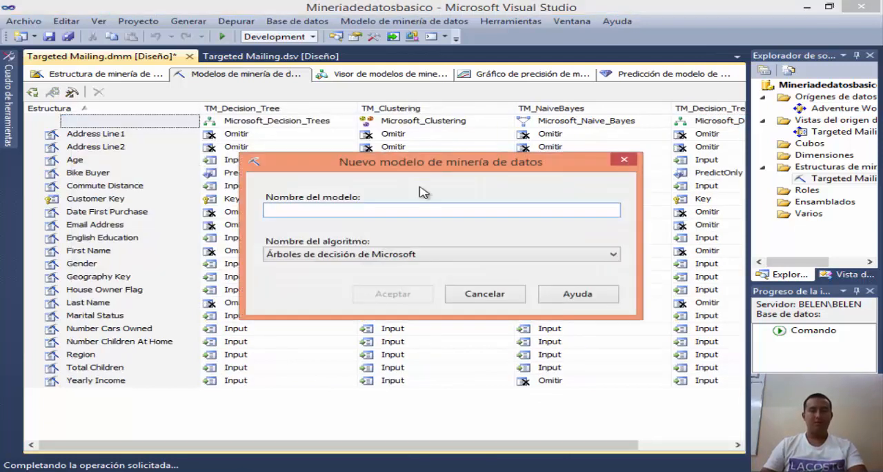
type("TM_Decision_Tree_Male")
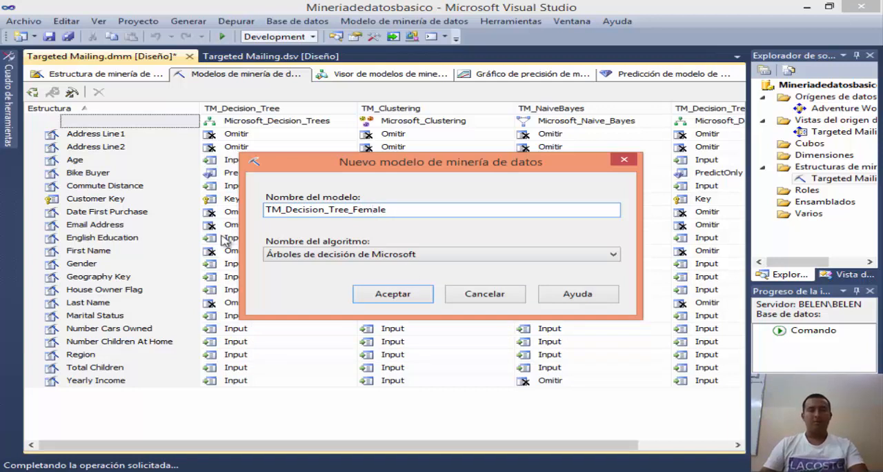
left_click(379, 293)
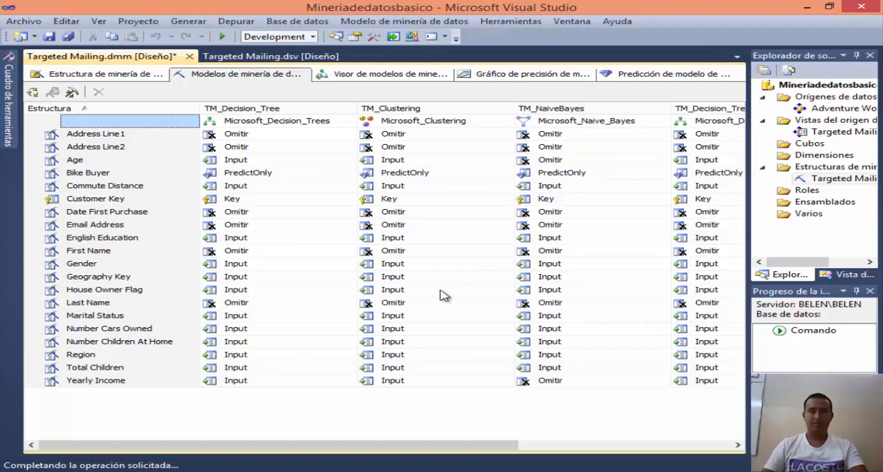
Step: Set a model filter on TM_Decision_Tree_Female with the condition Gender = F and accept it
left_click_drag(369, 445, 588, 442)
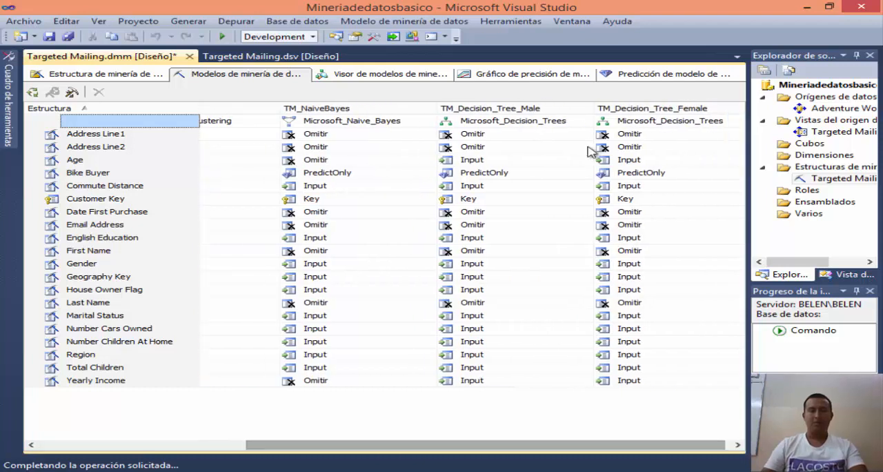
right_click(641, 120)
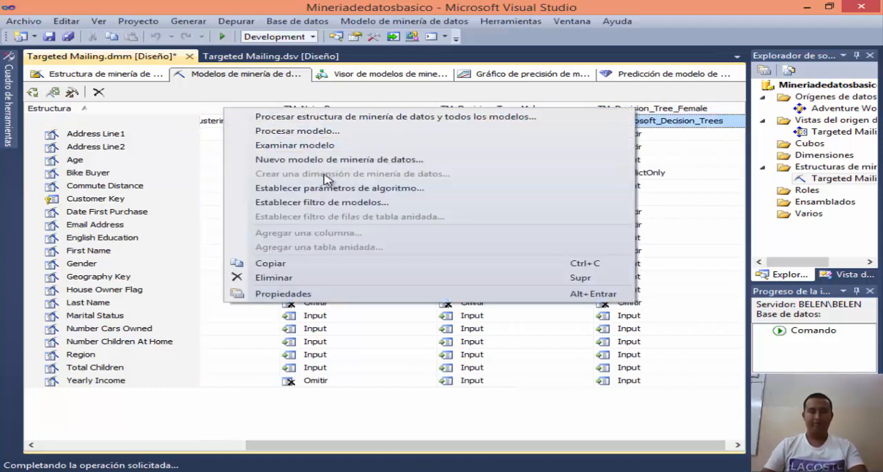
left_click(327, 202)
left_click(304, 137)
left_click(377, 137)
scroll(307, 191, "down", 1)
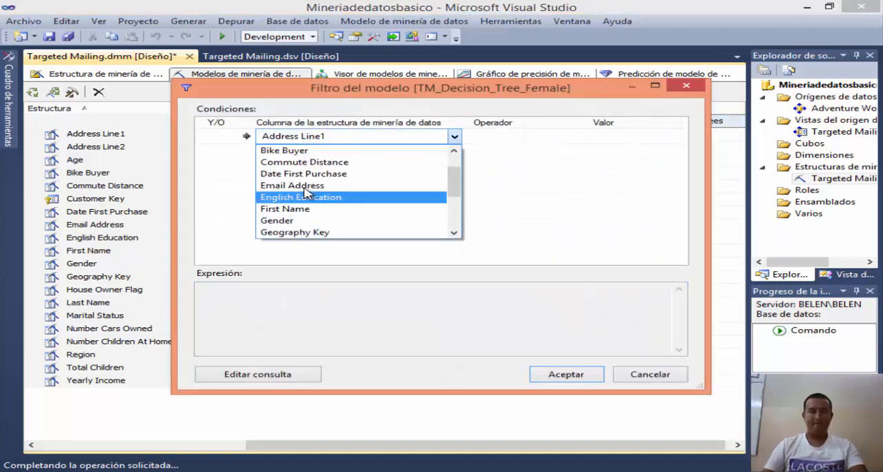
left_click(295, 222)
left_click(585, 136)
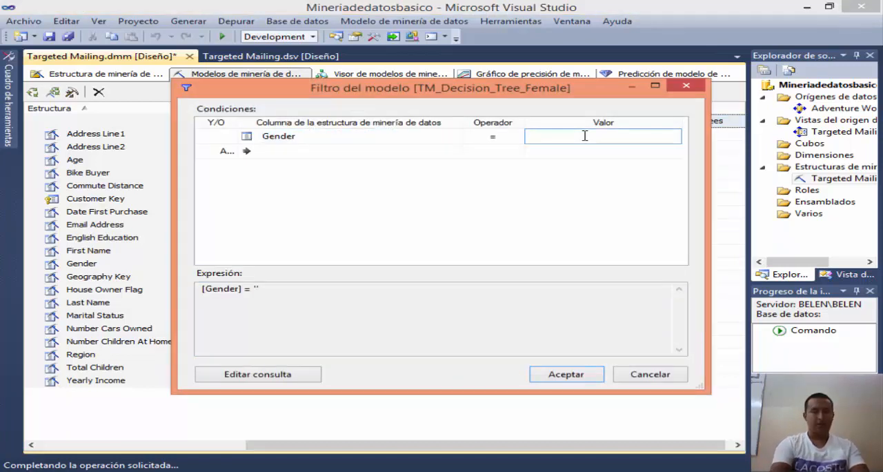
type("F")
left_click(354, 152)
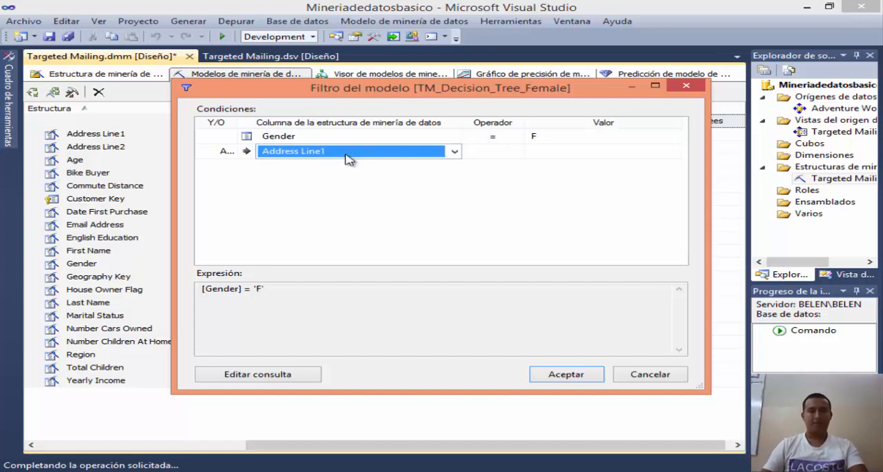
left_click(566, 374)
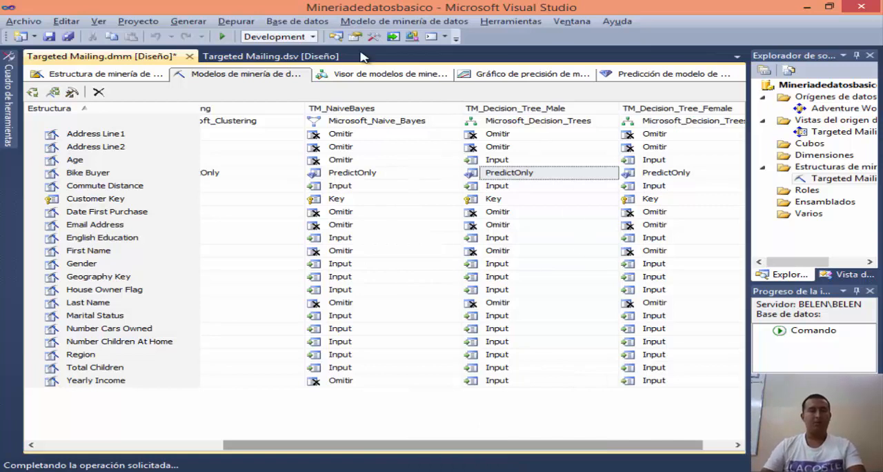
Step: Deploy the updated project and run a full process of the Targeted Mailing structure and all its models
left_click(533, 117)
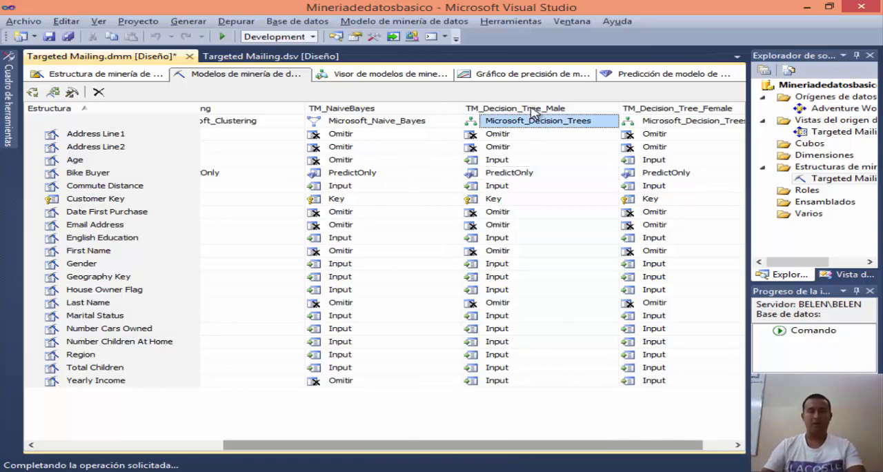
right_click(534, 114)
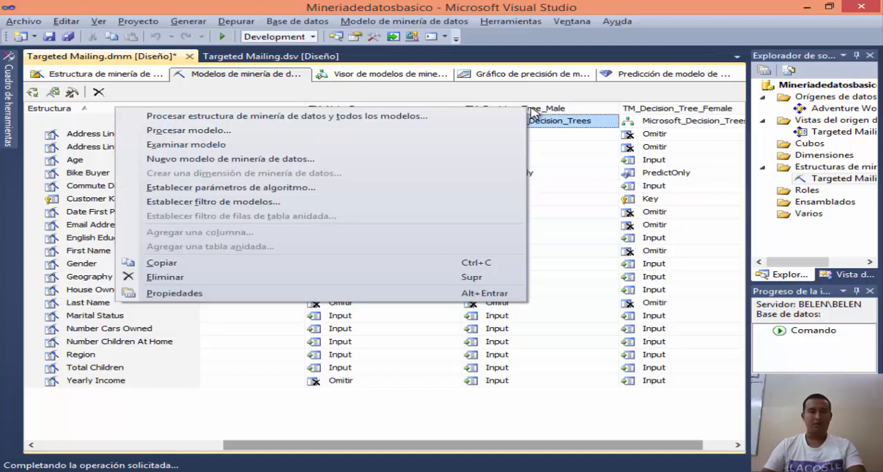
left_click(249, 117)
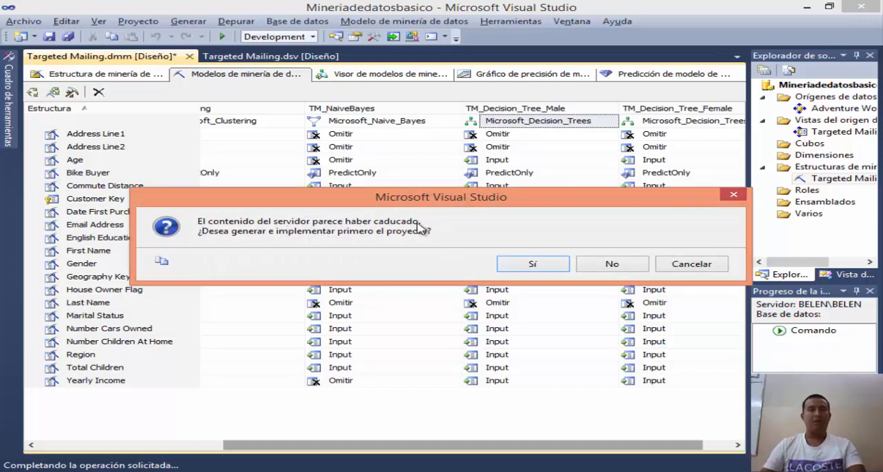
left_click(533, 264)
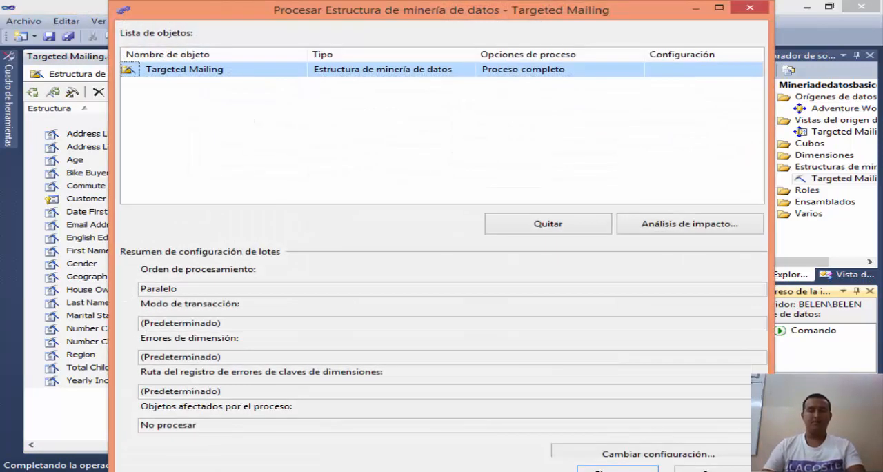
left_click(719, 7)
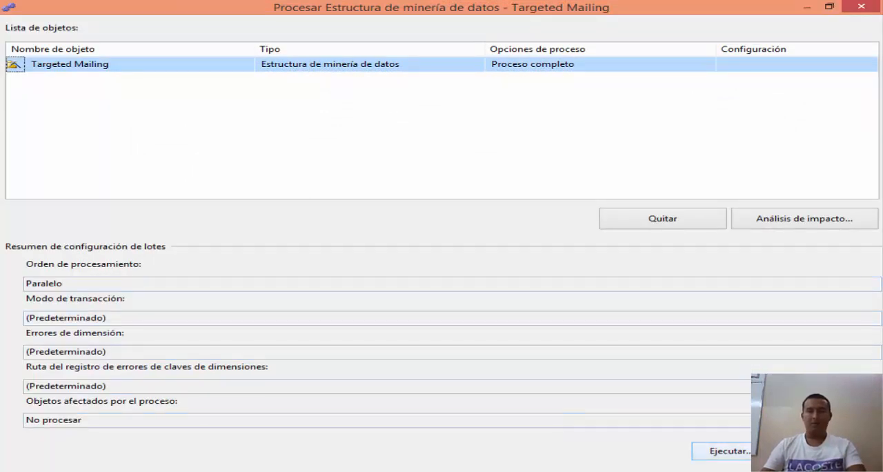
left_click(722, 451)
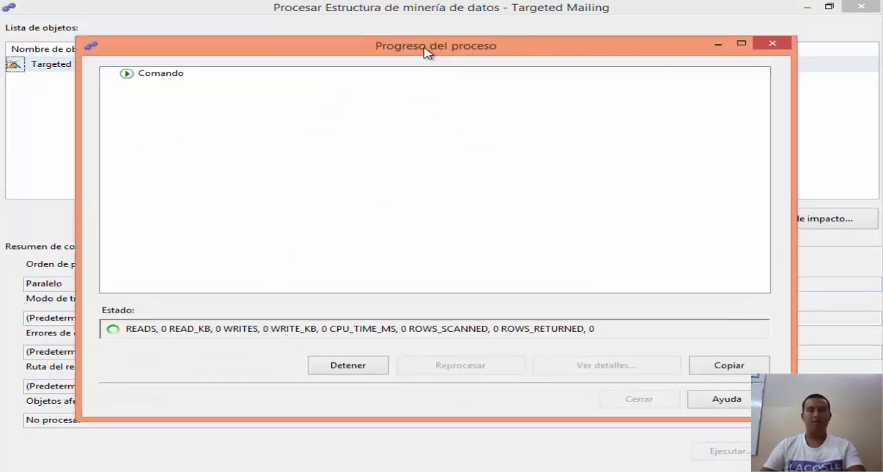
left_click_drag(426, 52, 409, 28)
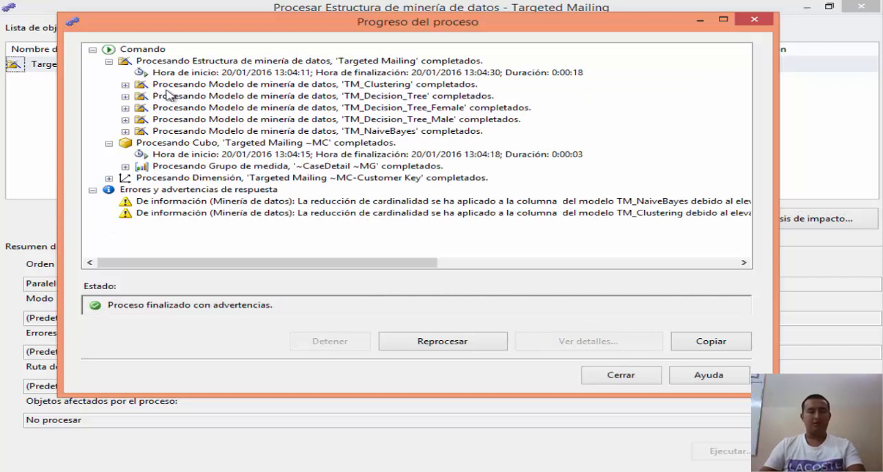
left_click(625, 374)
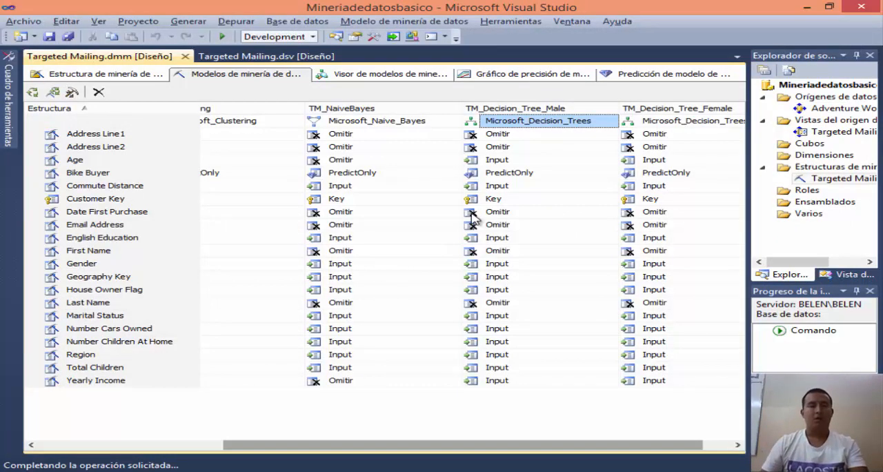
Step: Check the browser lesson's instructions for exploring the filtered models and return to Visual Studio
key("alt+Tab")
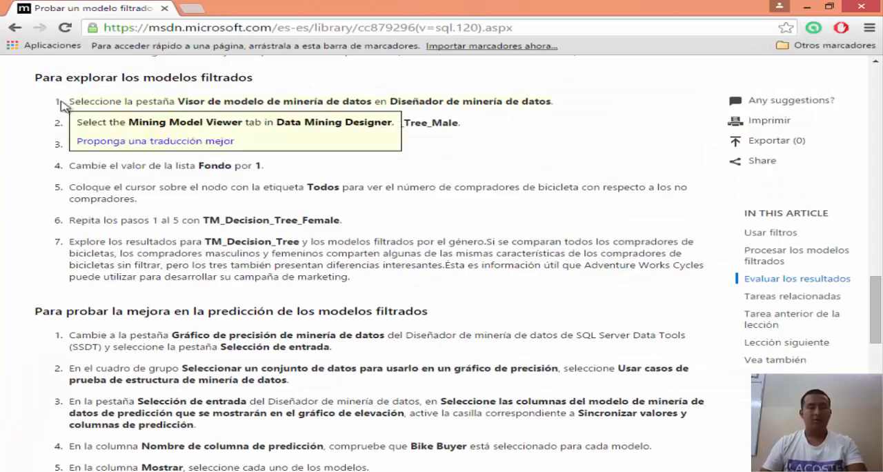
key("alt+Tab")
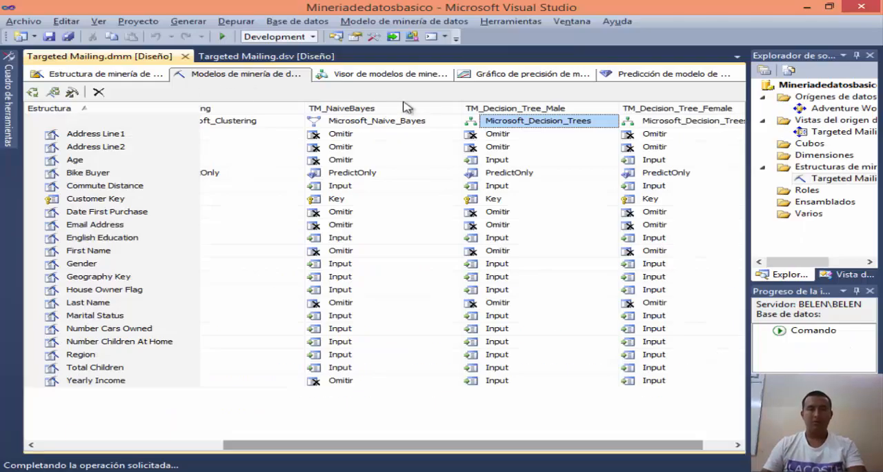
Step: Open the mining model viewer and agree to build and deploy the outdated project, overwriting the server database
key("alt+Tab")
key("alt+Tab")
left_click(387, 78)
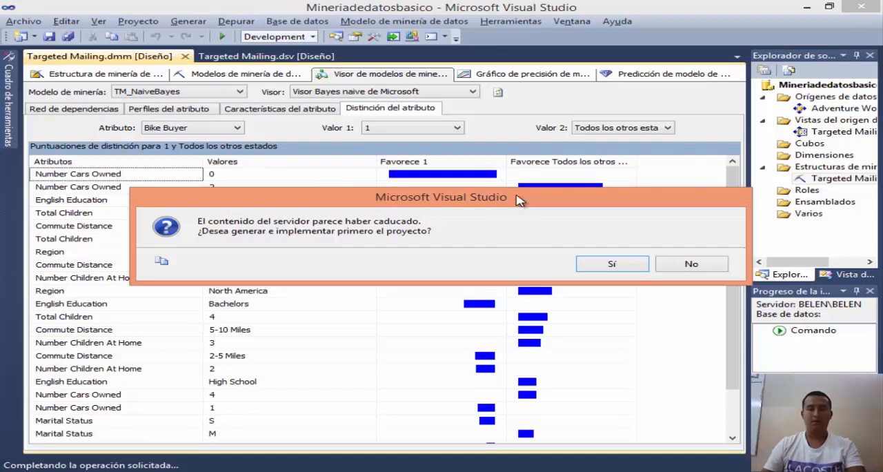
left_click(615, 265)
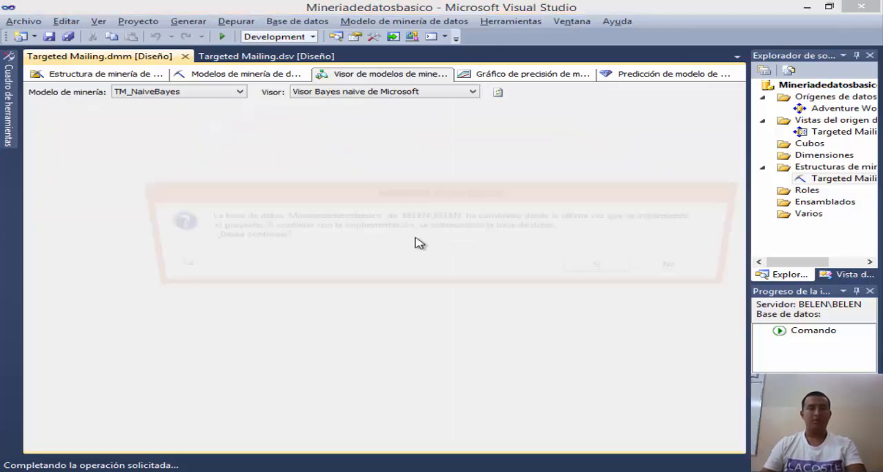
left_click(608, 270)
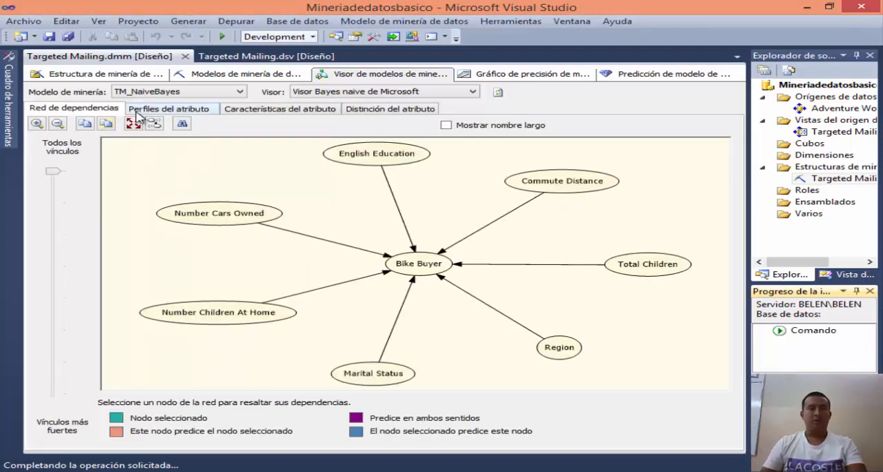
Step: View the TM_Decision_Tree_Male tree with the node background shaded for Bike Buyer value 1
left_click(238, 92)
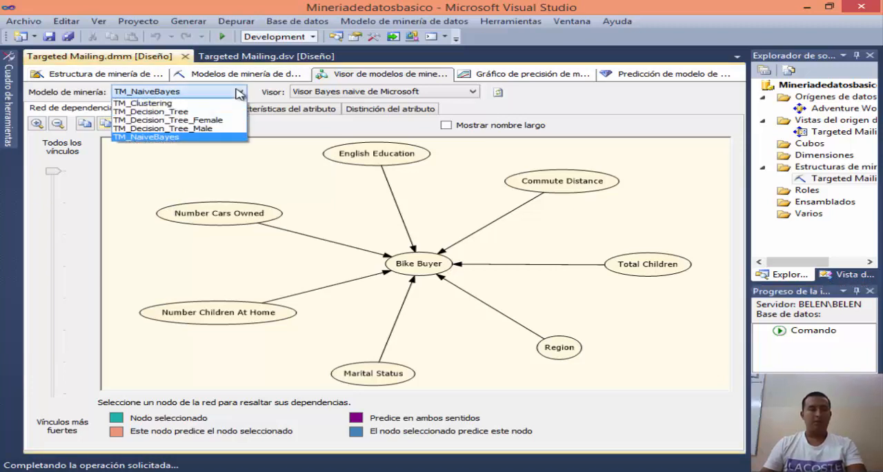
left_click(200, 129)
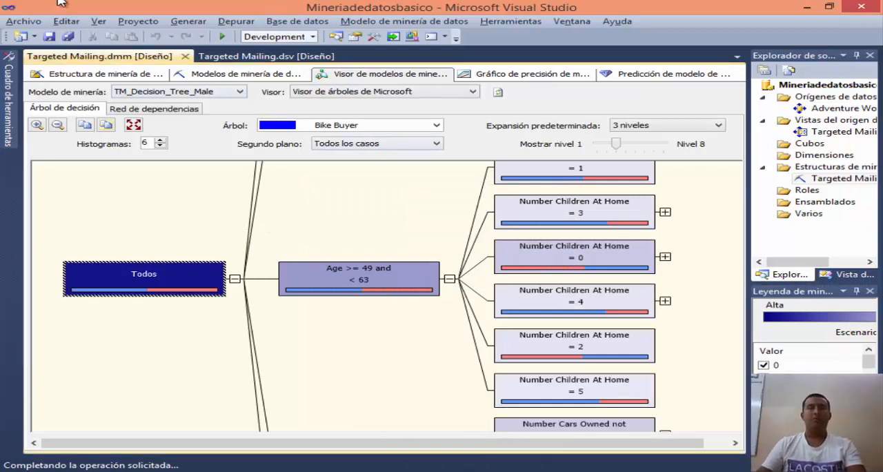
left_click(424, 146)
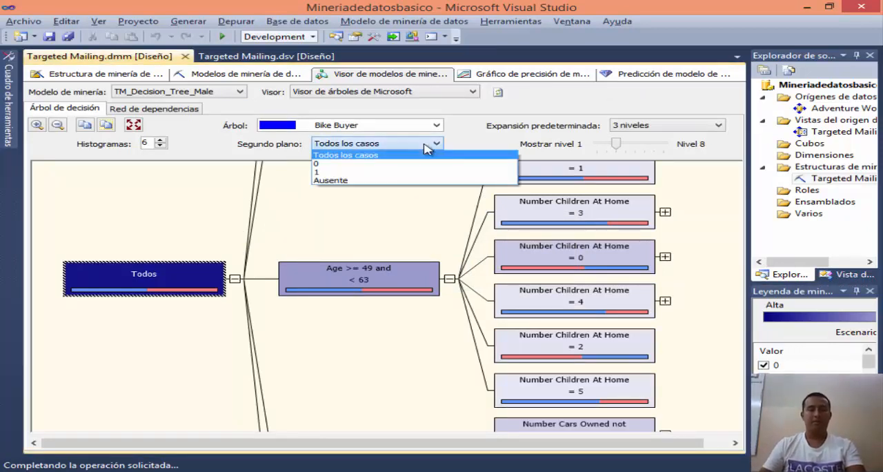
left_click(328, 173)
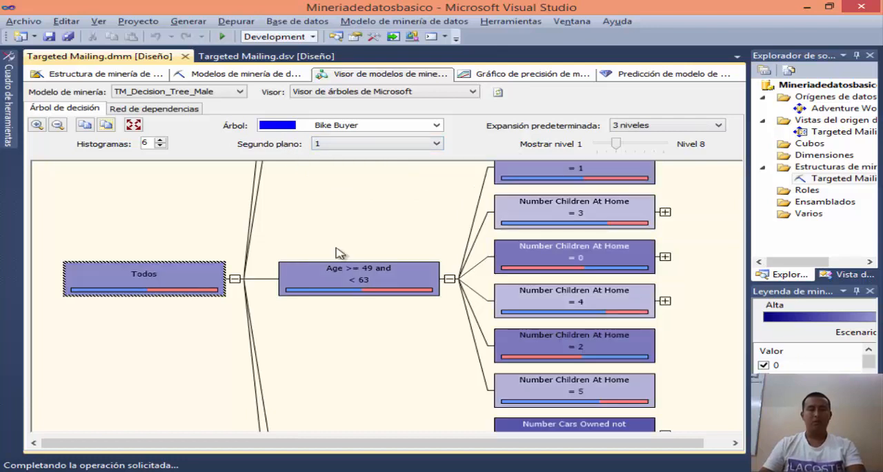
mouse_move(148, 283)
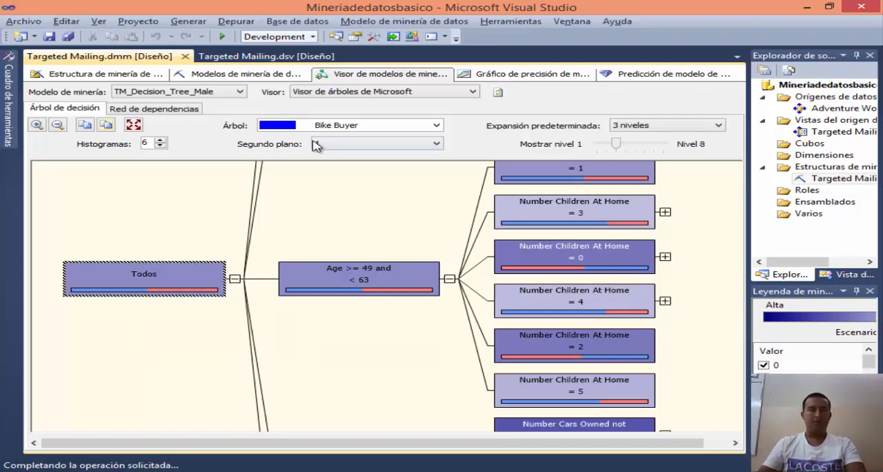
Step: View the TM_Decision_Tree_Female tree with the node background shaded for Bike Buyer value 1
left_click(218, 92)
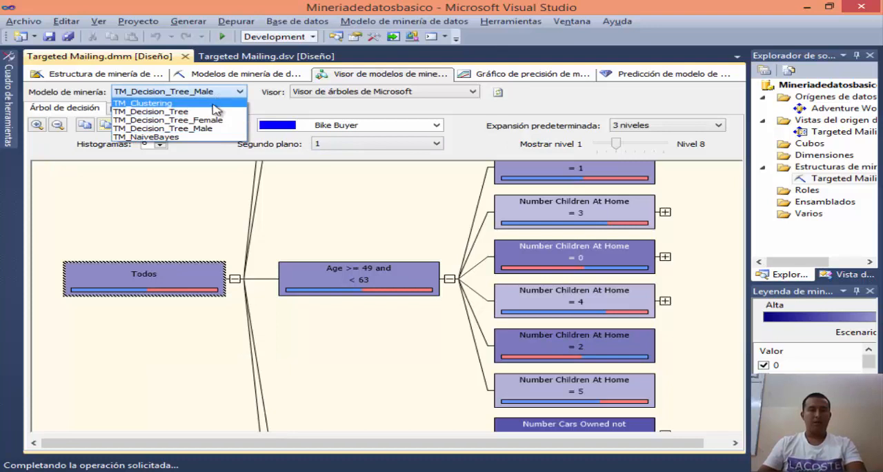
left_click(157, 121)
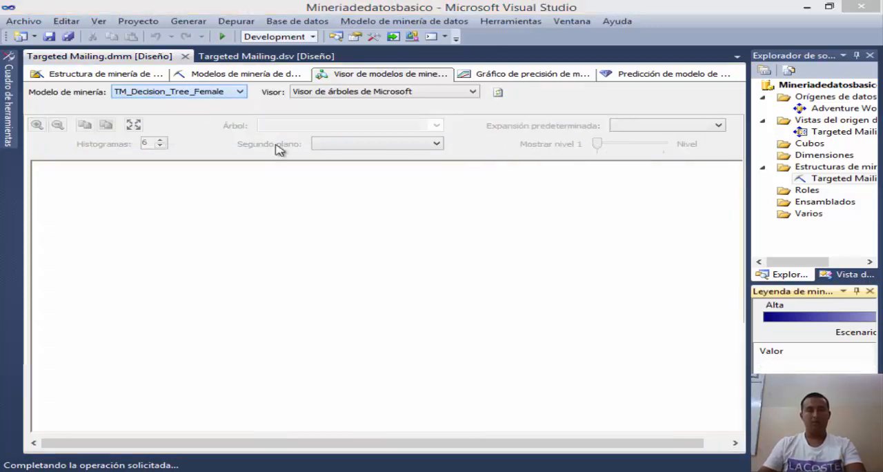
left_click(432, 143)
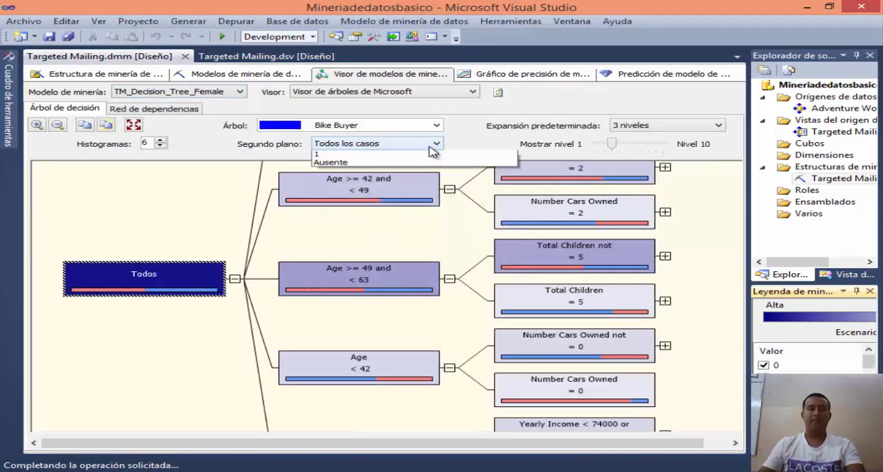
left_click(319, 164)
left_click(325, 144)
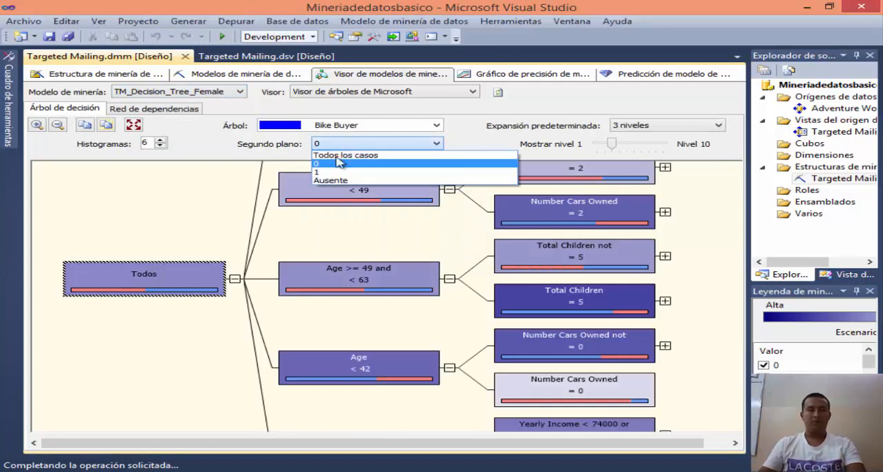
left_click(328, 172)
mouse_move(155, 287)
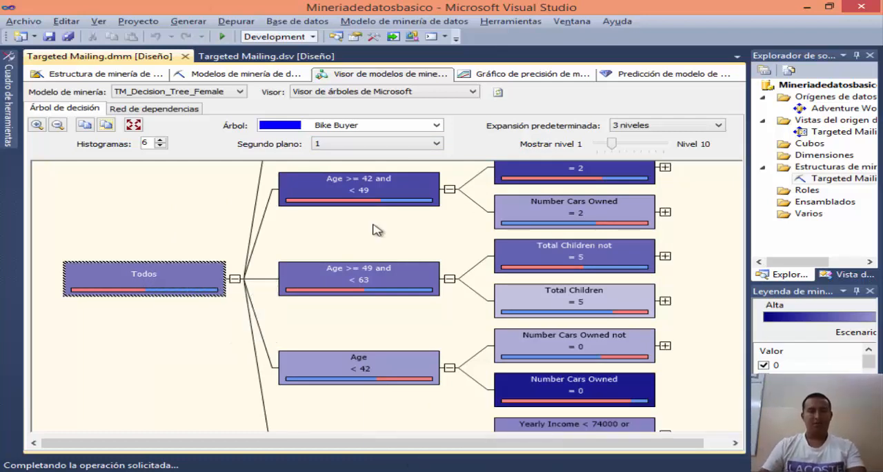
Step: Restart the accuracy chart with prediction value 1 for all five models and display the lift chart
left_click(503, 76)
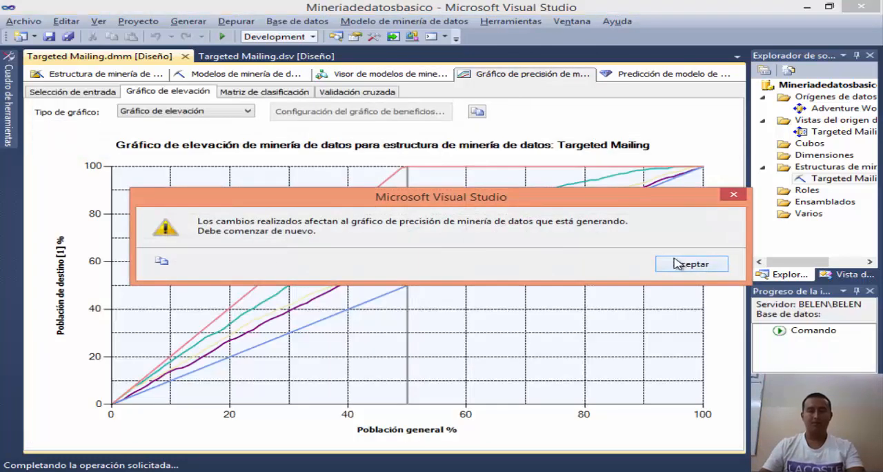
left_click(683, 263)
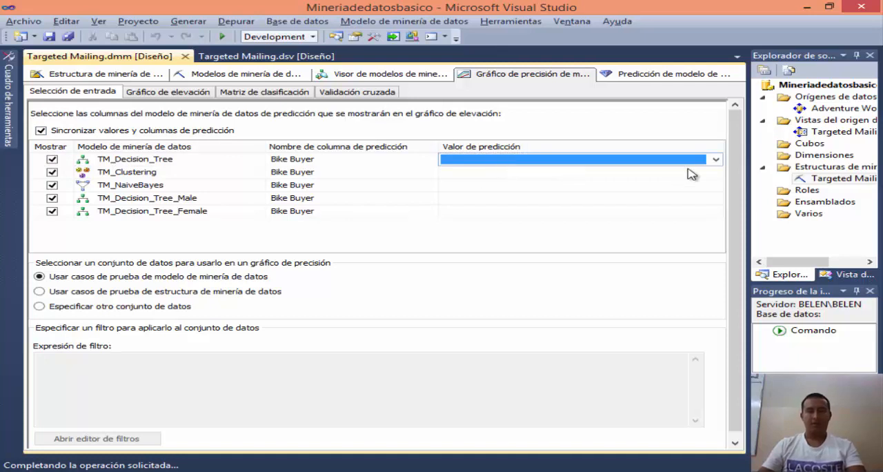
left_click(716, 159)
left_click(448, 182)
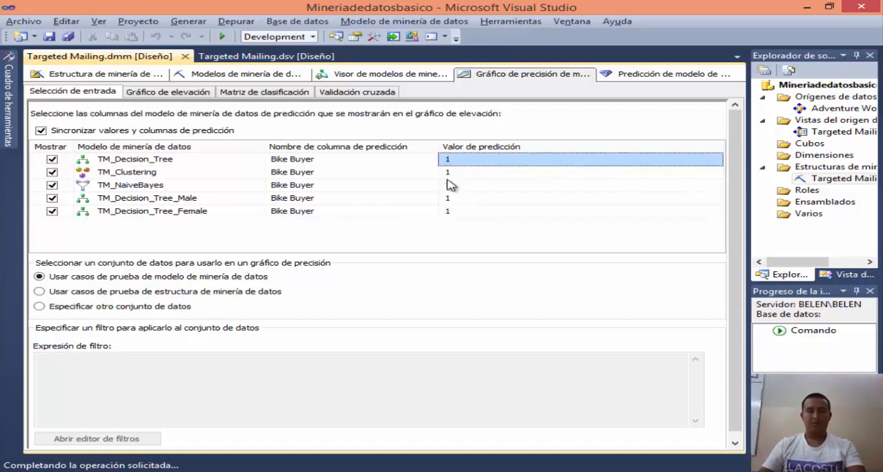
left_click(162, 93)
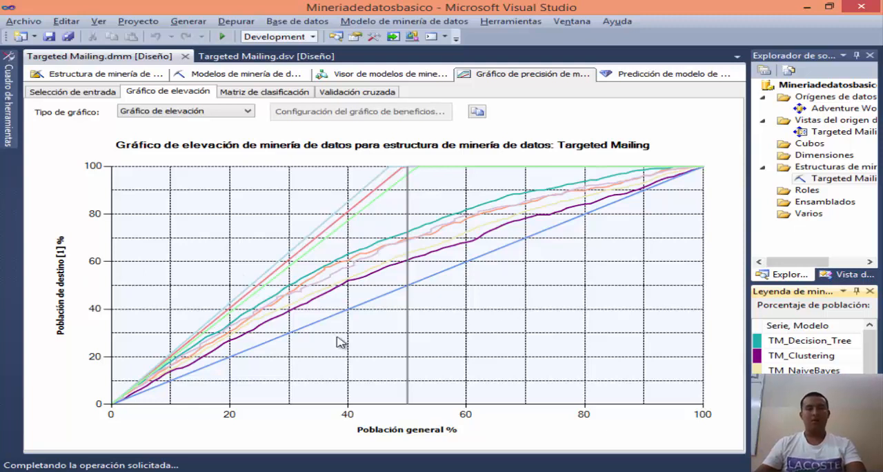
Step: Check the browser lesson's notes on evaluating the filtered models' lift chart and return to Visual Studio
key("alt+Tab")
scroll(319, 290, "down", 5)
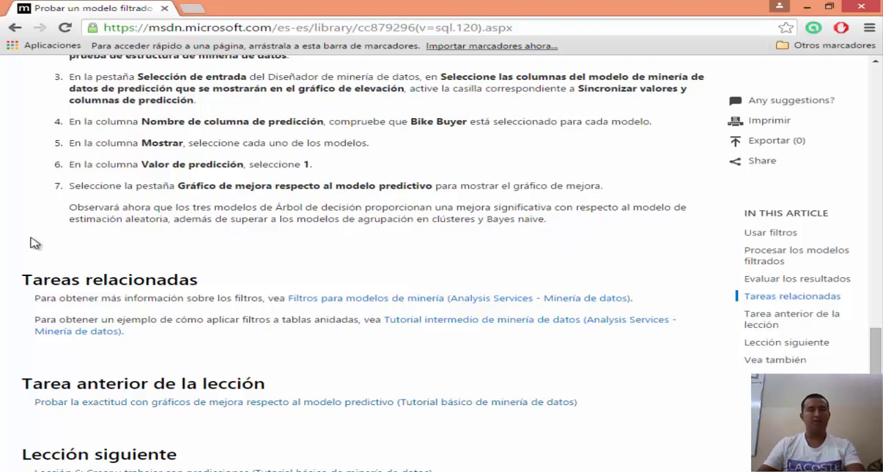
scroll(33, 242, "down", 1)
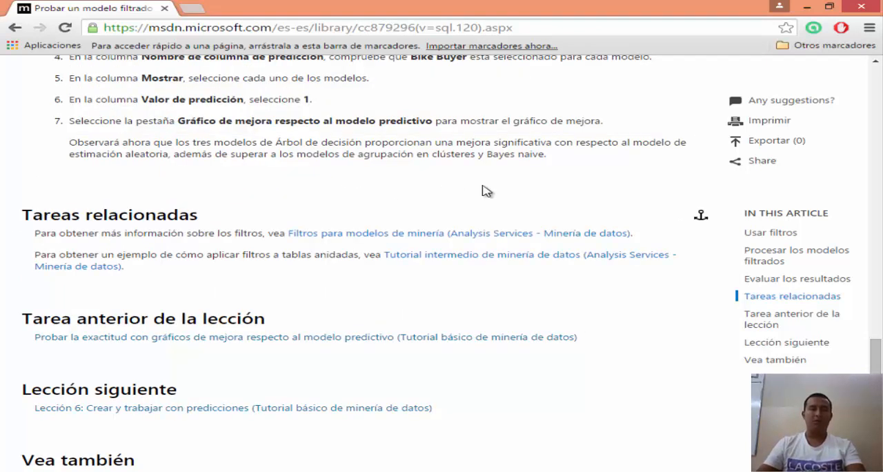
key("alt+Tab")
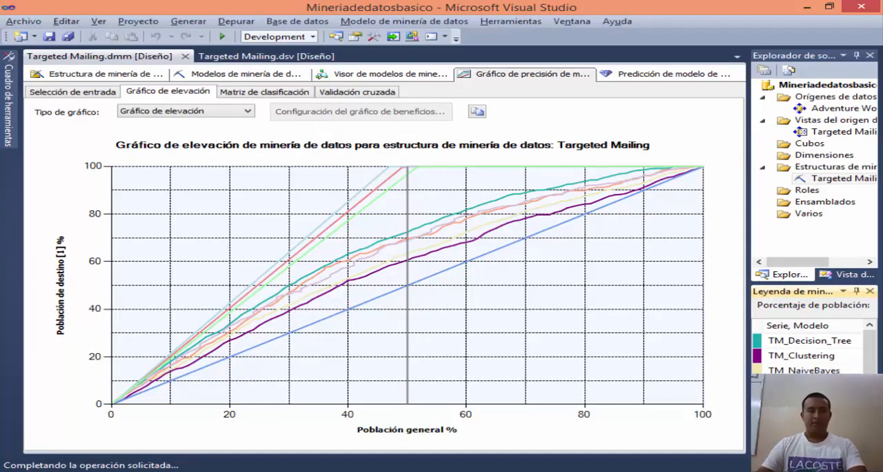
Step: Open the Lección 6 link from the Word guide in the browser and look through the lesson's topics
key("alt+Tab")
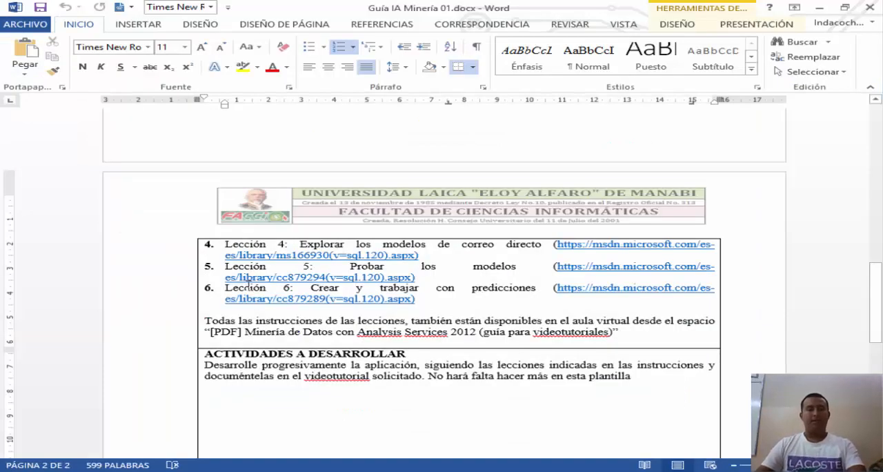
left_click(273, 289)
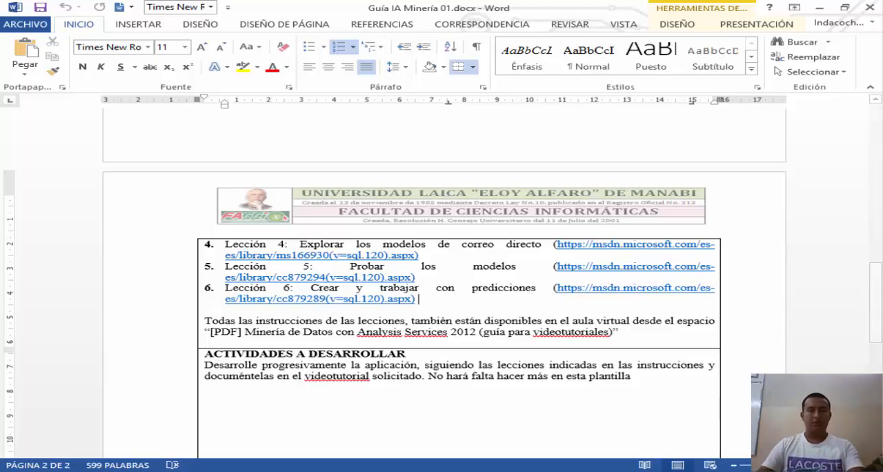
left_click(357, 470)
scroll(28, 187, "down", 4)
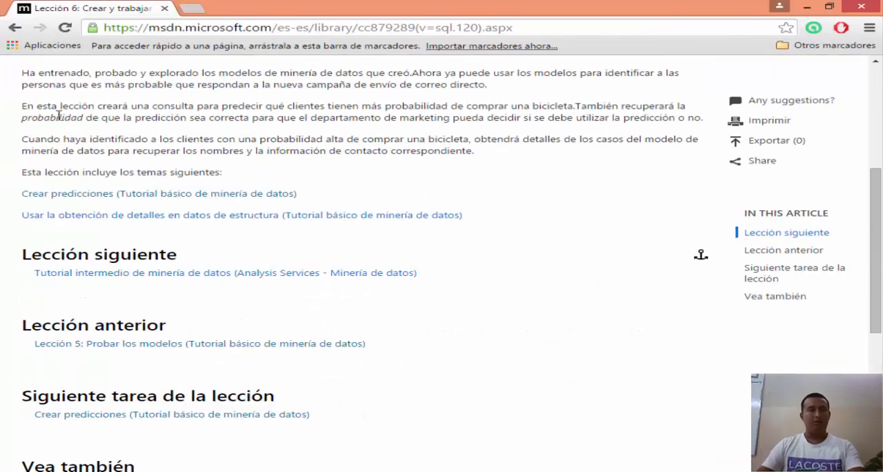
scroll(378, 198, "down", 1)
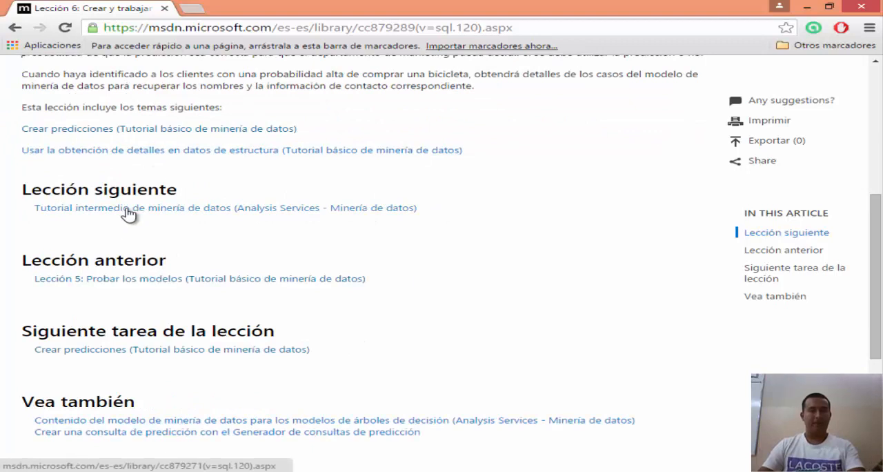
Step: Open the Crear predicciones topic and read its instructions for selecting a mining model and an input table
left_click(107, 130)
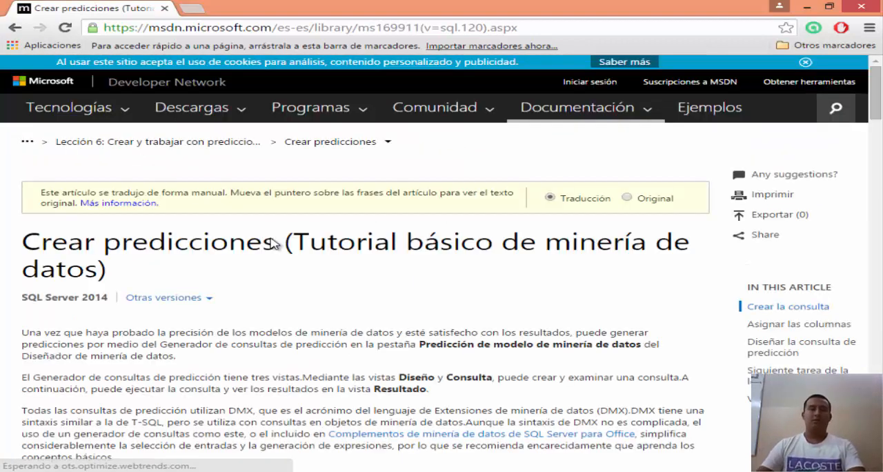
scroll(105, 214, "down", 1)
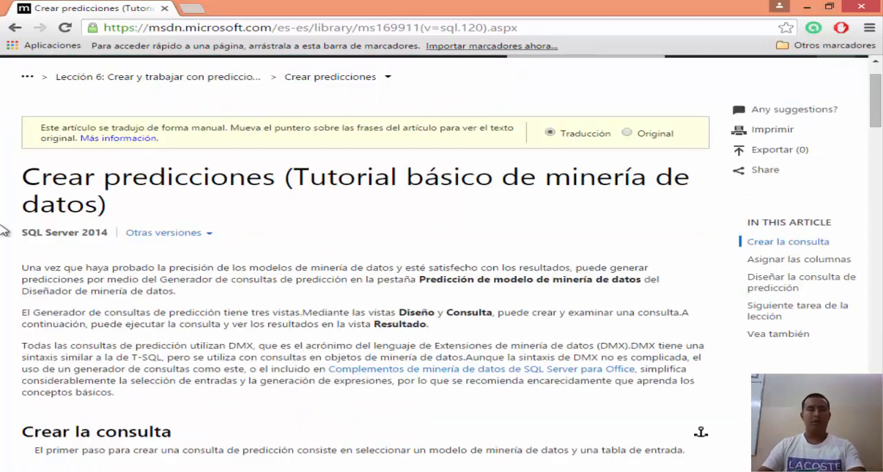
scroll(292, 203, "down", 5)
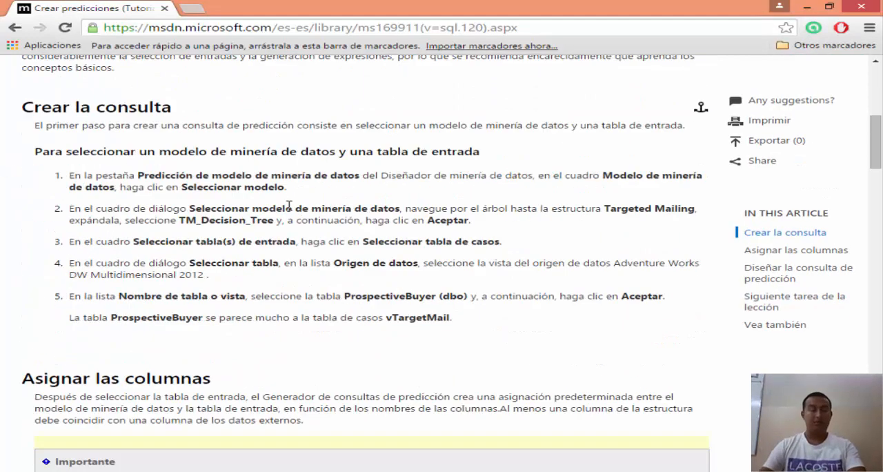
scroll(290, 205, "up", 6)
scroll(294, 169, "down", 6)
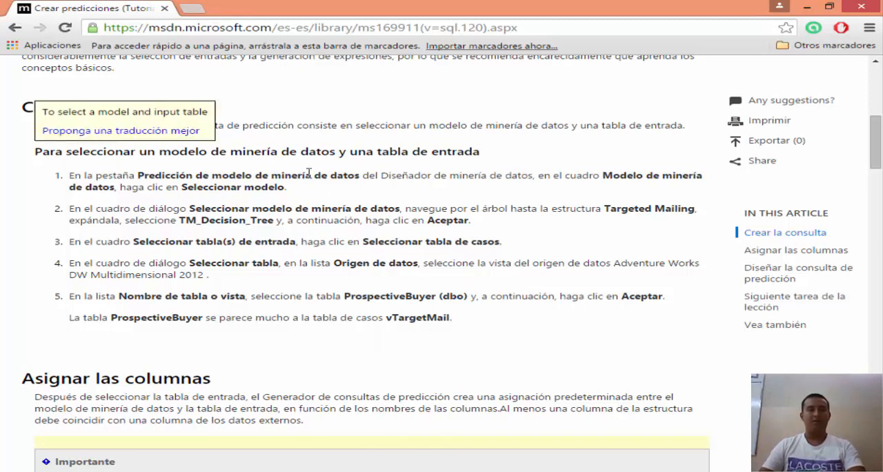
Step: Return to Visual Studio and choose TM_Decision_Tree from the Targeted Mailing structure as the prediction query's mining model
key("alt+Tab")
left_click(657, 76)
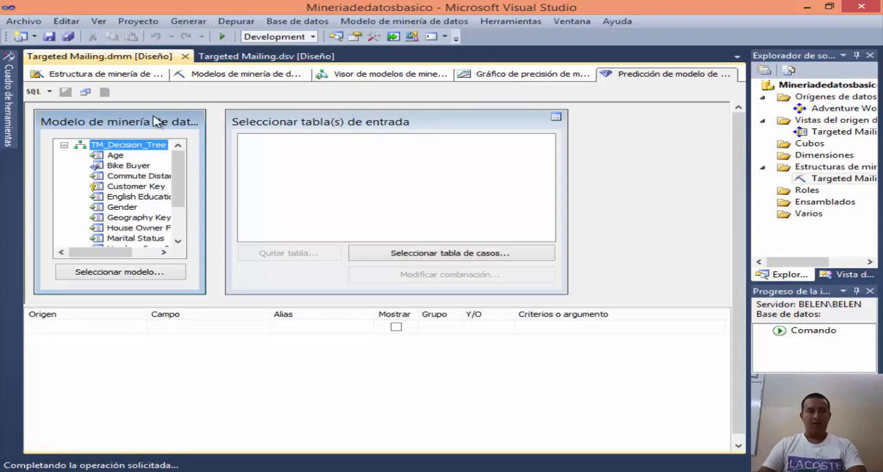
left_click(133, 272)
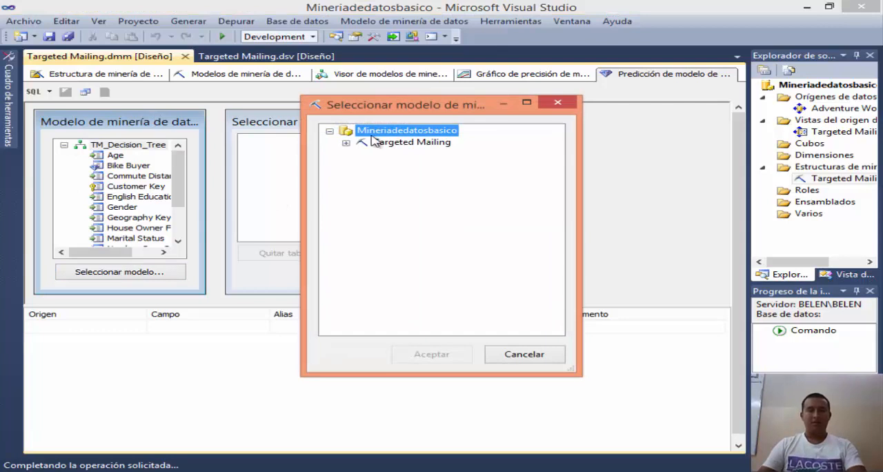
left_click(346, 143)
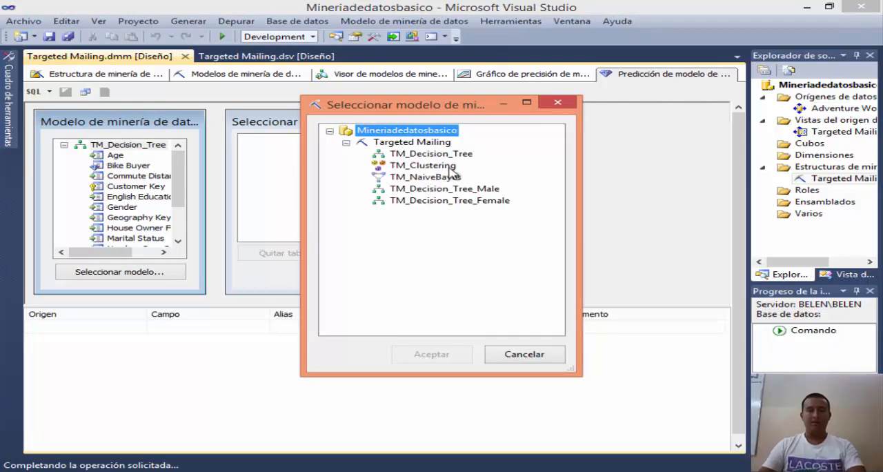
left_click(421, 154)
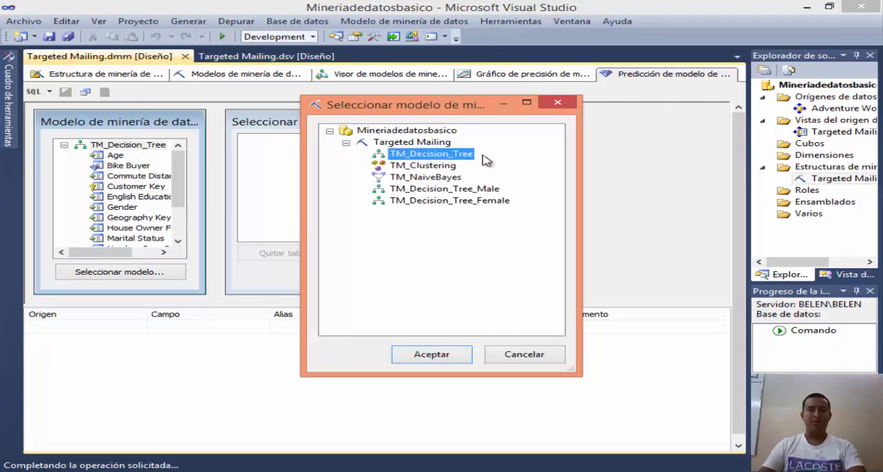
left_click(429, 355)
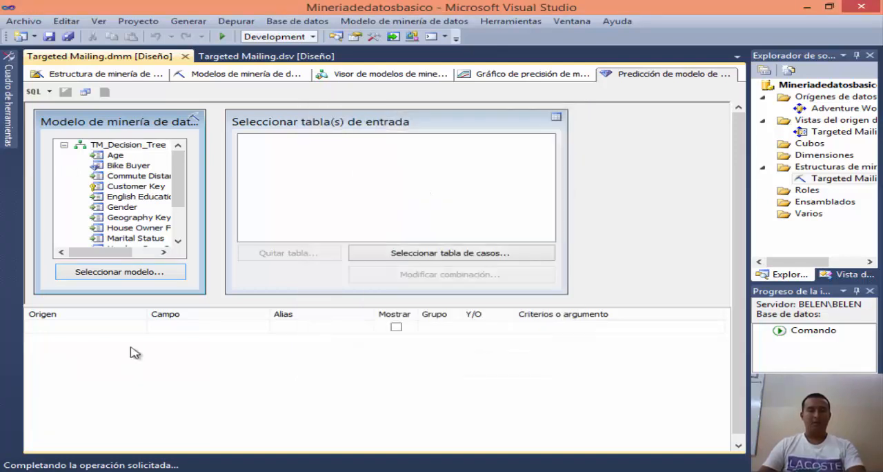
Step: Select the ProspectiveBuyer table from the Targeted Mailing data source view as the prediction query's input table
left_click(482, 256)
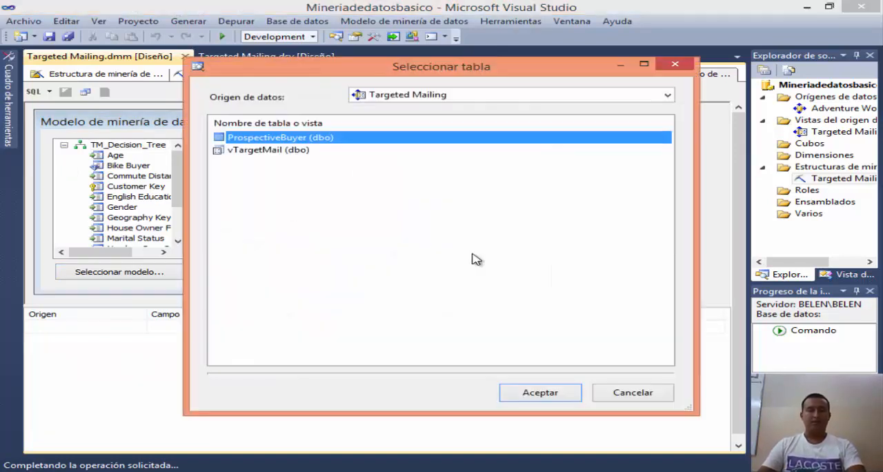
left_click(667, 95)
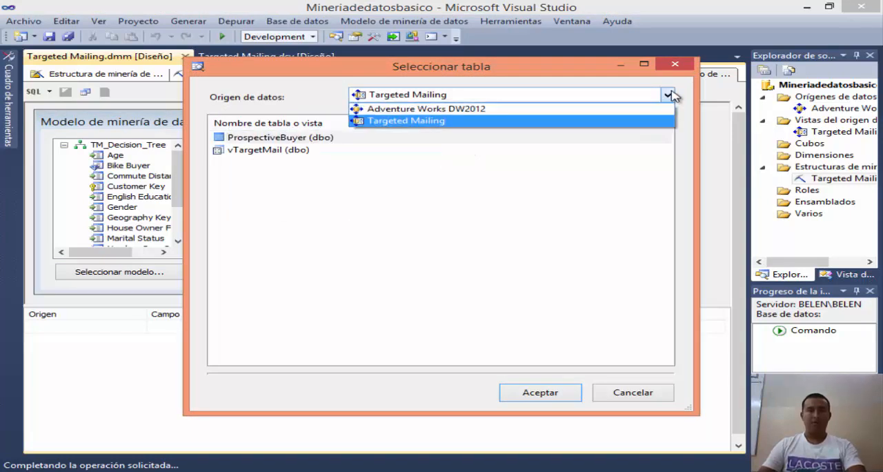
left_click(405, 121)
left_click(332, 138)
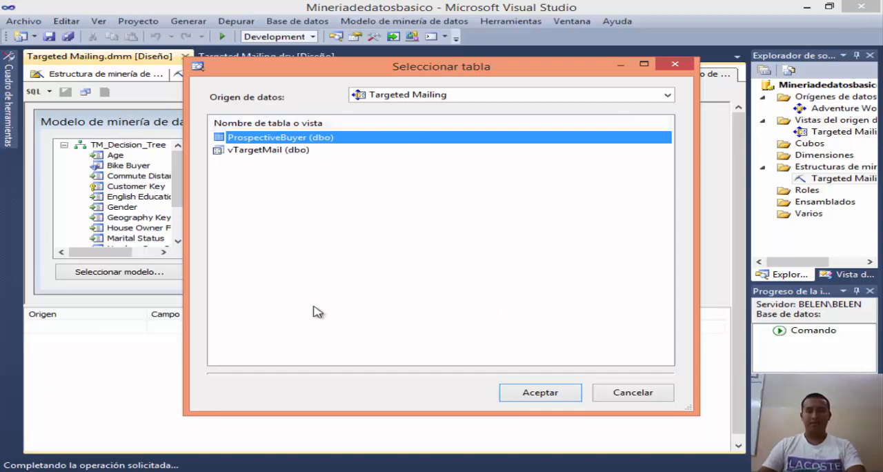
left_click(545, 393)
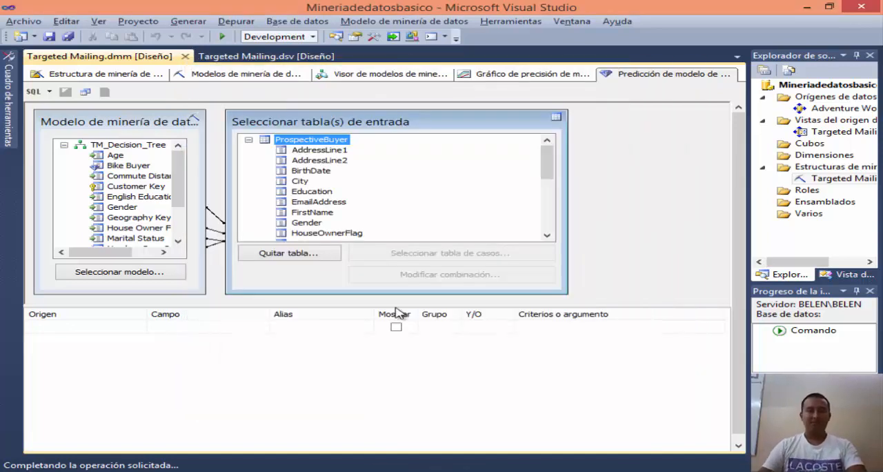
Step: Modify the connections between model and input table, mapping Bike Buyer to ProspectiveBuyer.Unknown
right_click(218, 230)
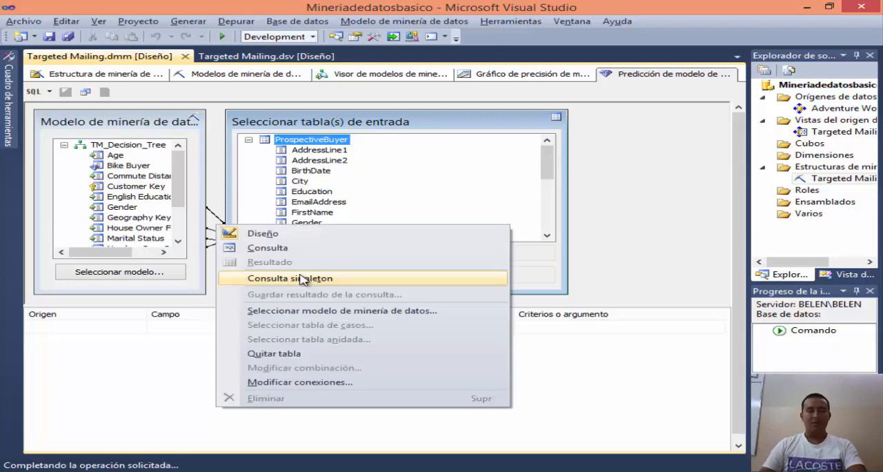
left_click(285, 382)
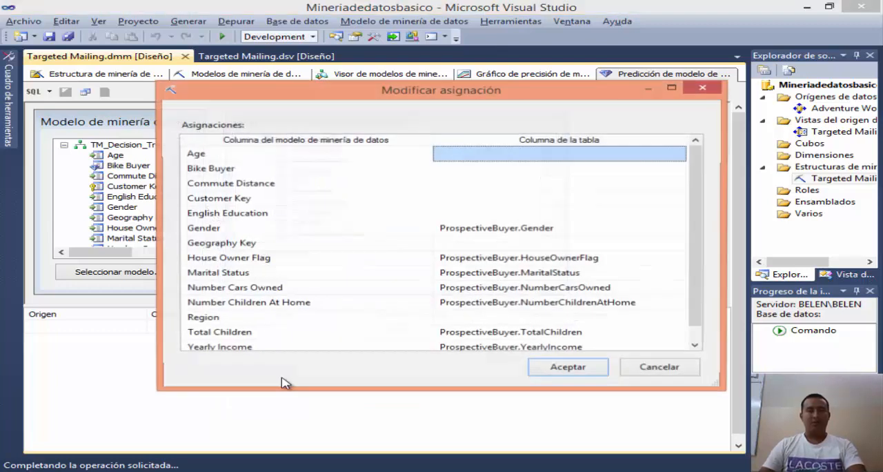
left_click(227, 168)
left_click(542, 170)
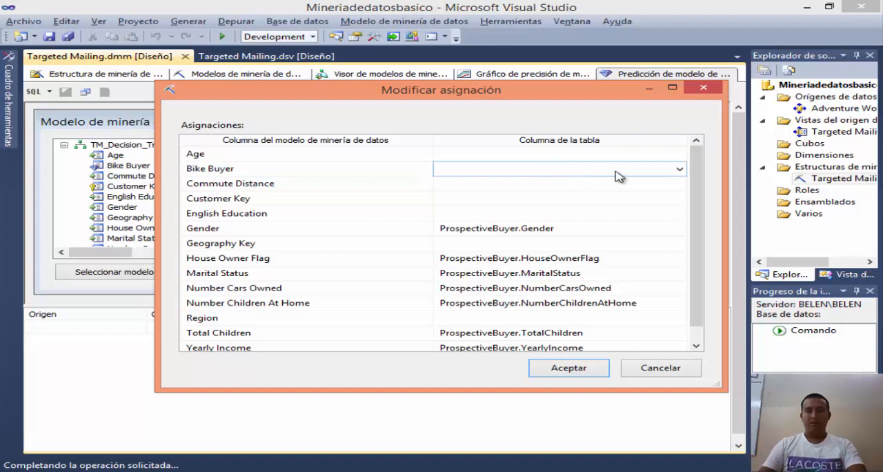
left_click(674, 174)
scroll(580, 200, "down", 3)
scroll(587, 210, "down", 3)
left_click(562, 253)
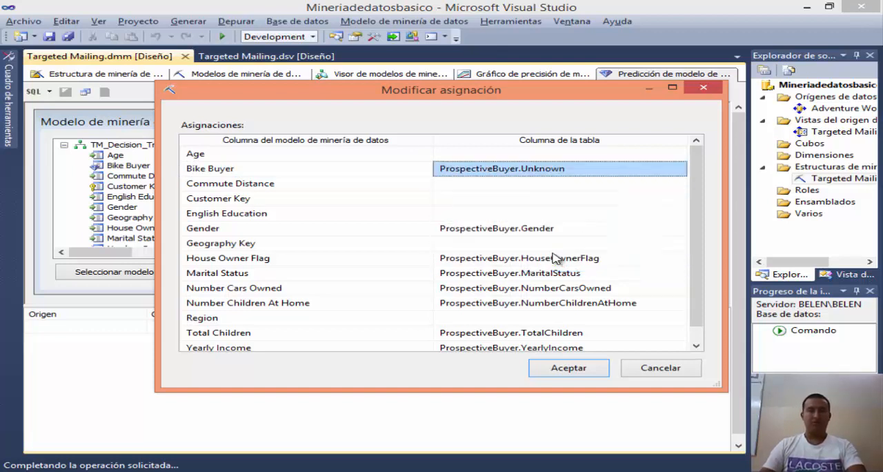
left_click(574, 368)
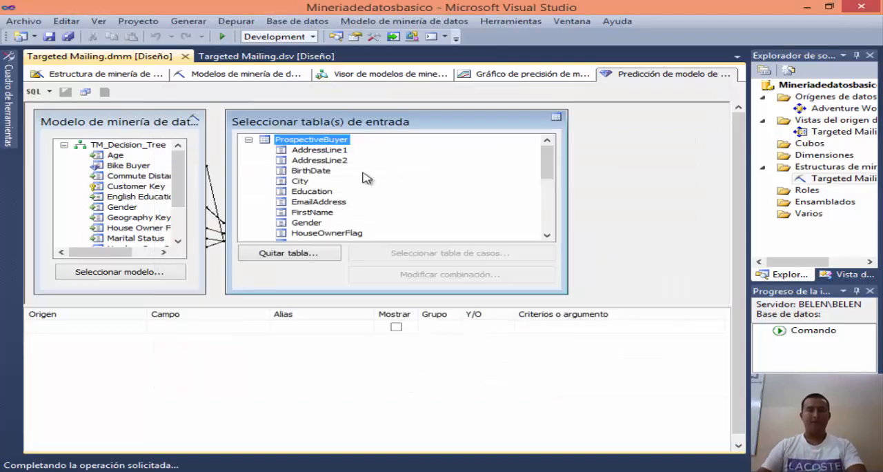
Step: Switch to the Targeted Mailing data source view and move the ProspectiveBuyer and vTargetMail tables higher in the diagram
left_click(272, 58)
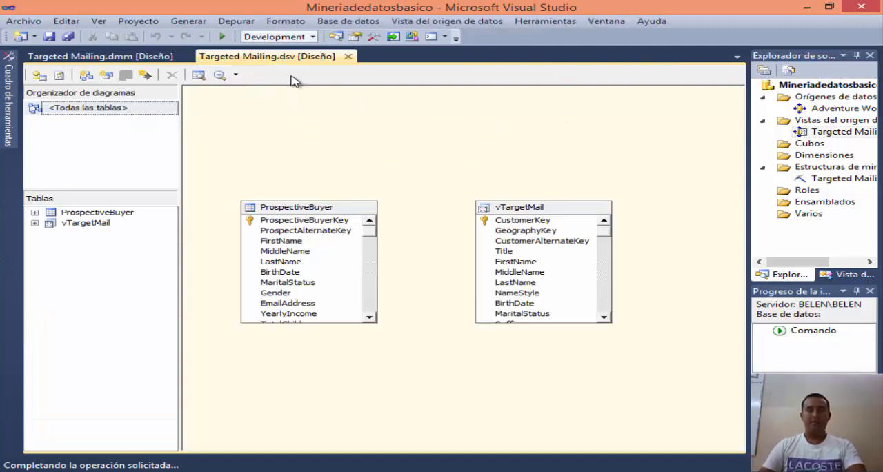
left_click_drag(333, 211, 350, 184)
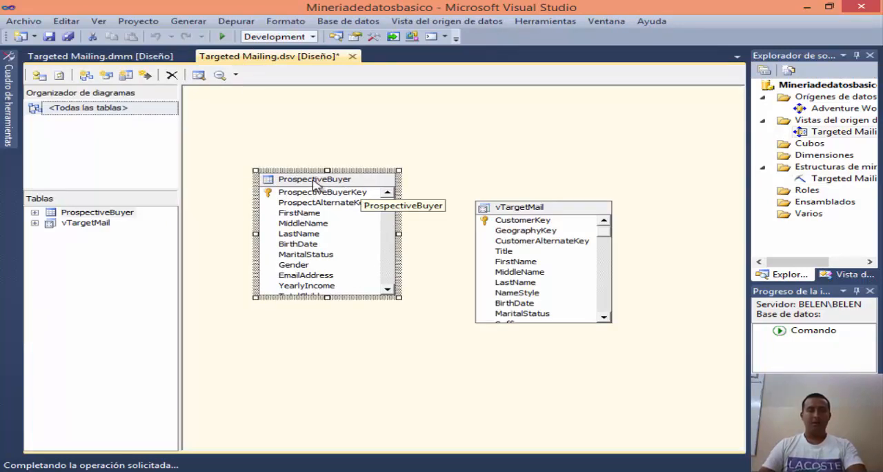
left_click(560, 207)
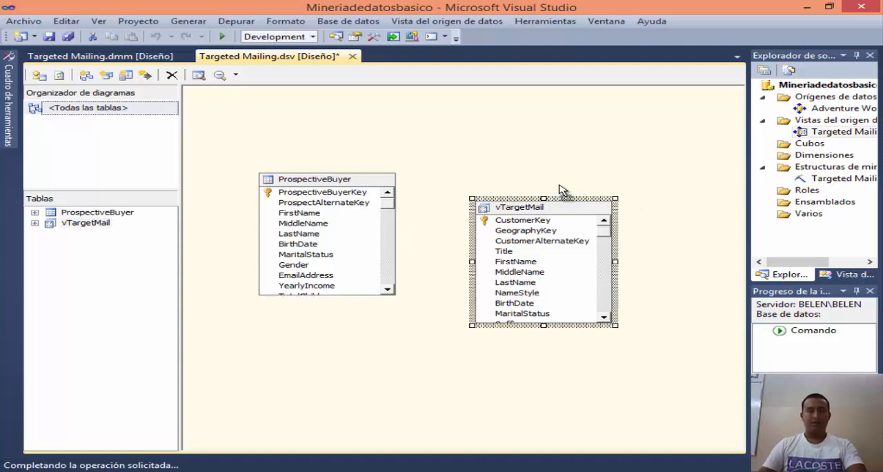
left_click_drag(560, 190, 560, 183)
Step: Start a named calculation calcAge on the ProspectiveBuyer table with the description "Calcular la edad en función de la fecha de nacimiento"
right_click(345, 182)
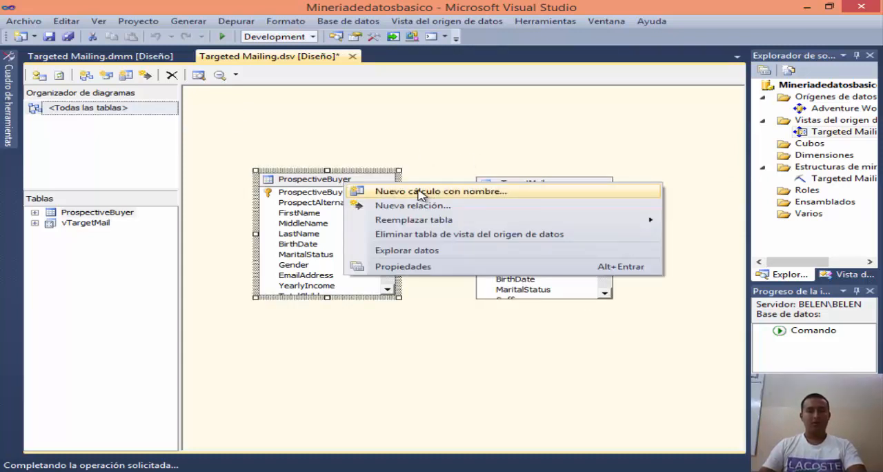
left_click(422, 193)
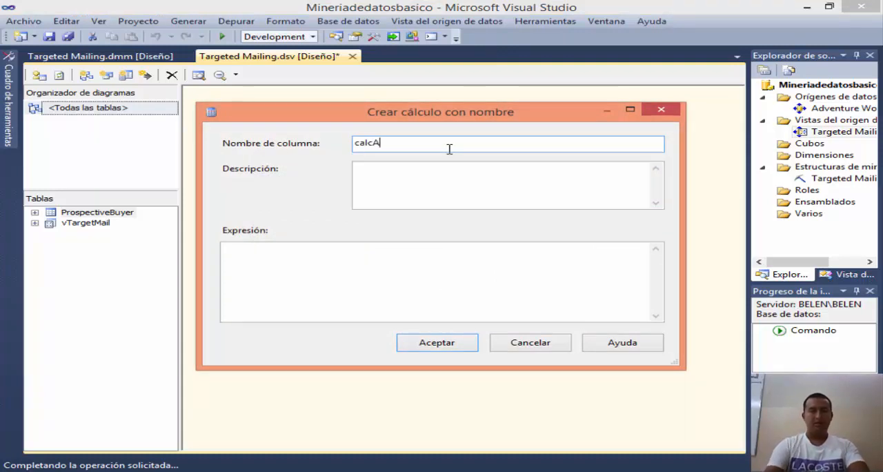
left_click(432, 170)
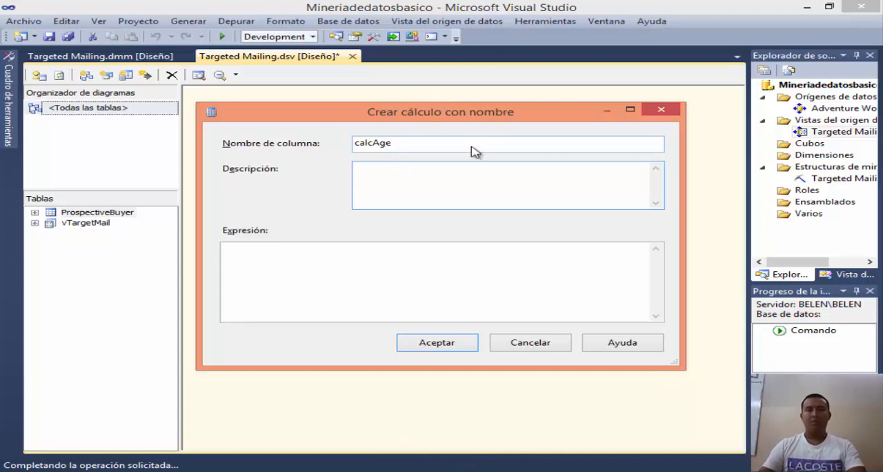
type("Calcular la edad en función de la fecha de nacimiento")
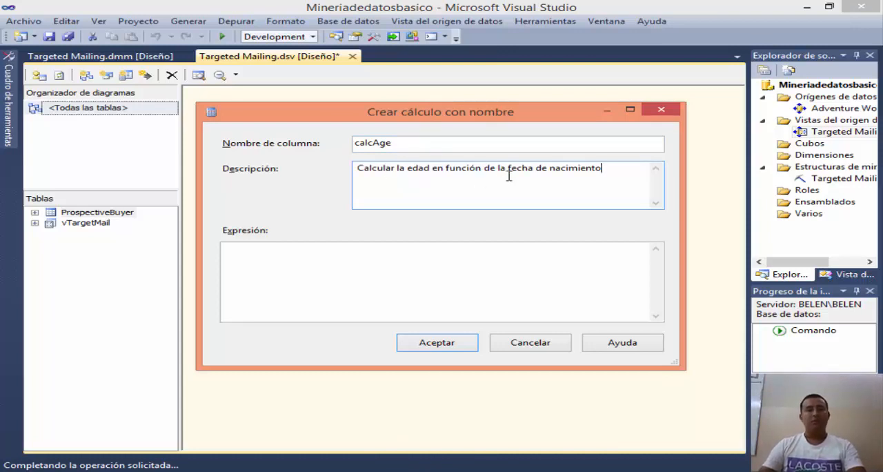
Step: Copy the age expression from the browser lesson, correct it to DATEDIFF(YYYY,[BirthDate],getdate()), and create the calcAge calculation
left_click(339, 254)
key("alt+Tab")
scroll(228, 181, "down", 1)
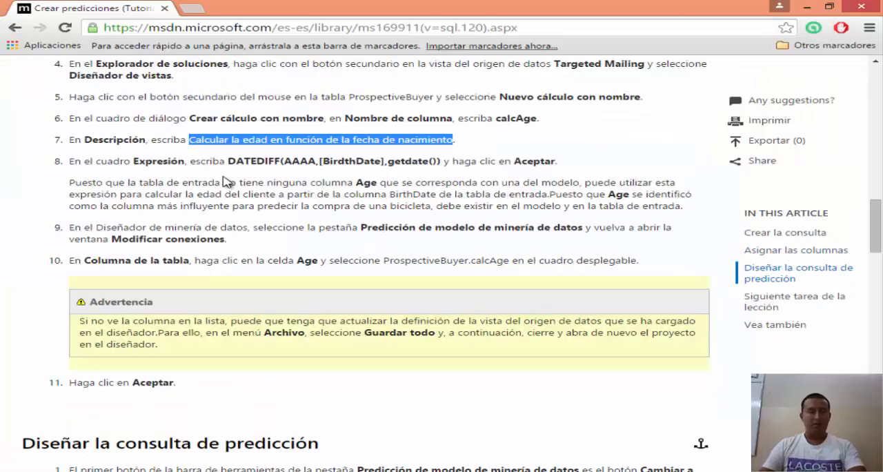
mouse_move(218, 160)
left_click_drag(232, 161, 442, 162)
key("ctrl+c")
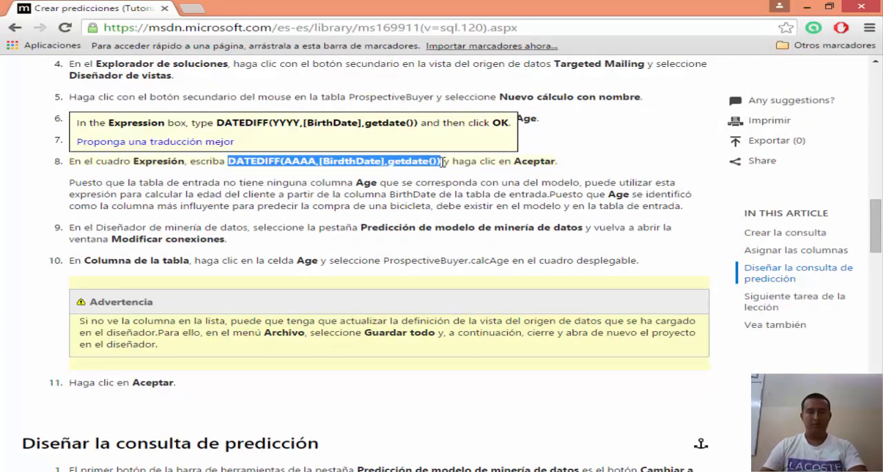
key("alt+Tab")
key("ctrl+v")
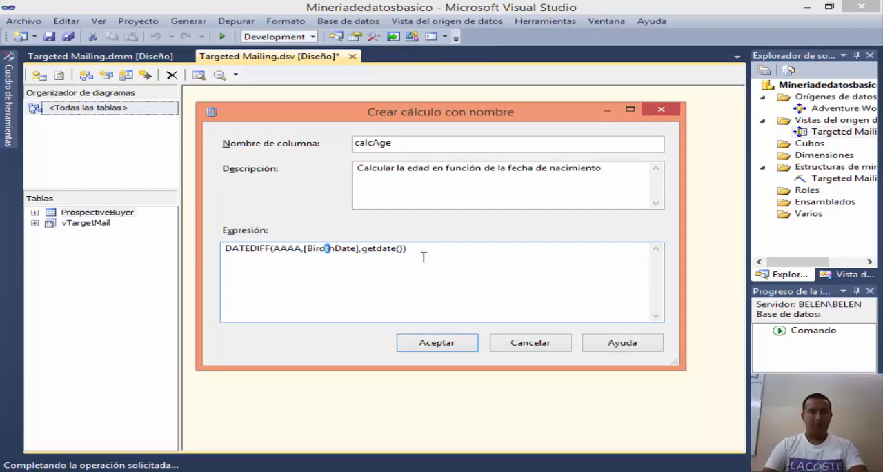
key("BackSpace")
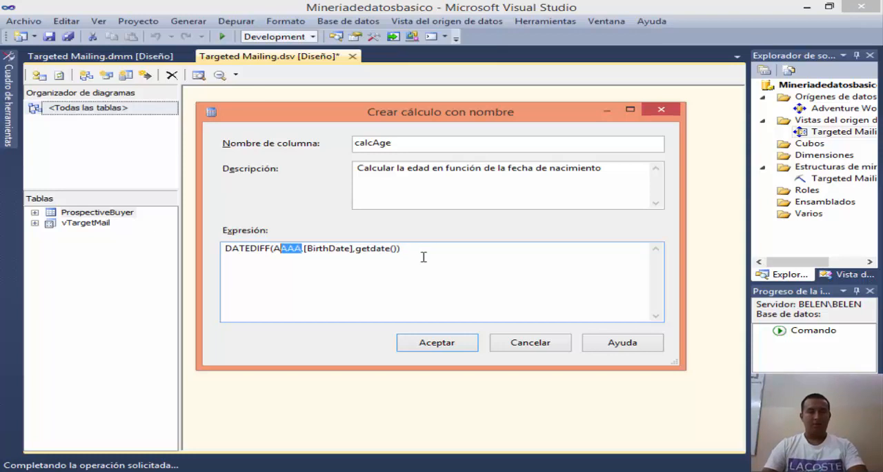
type("YYYY")
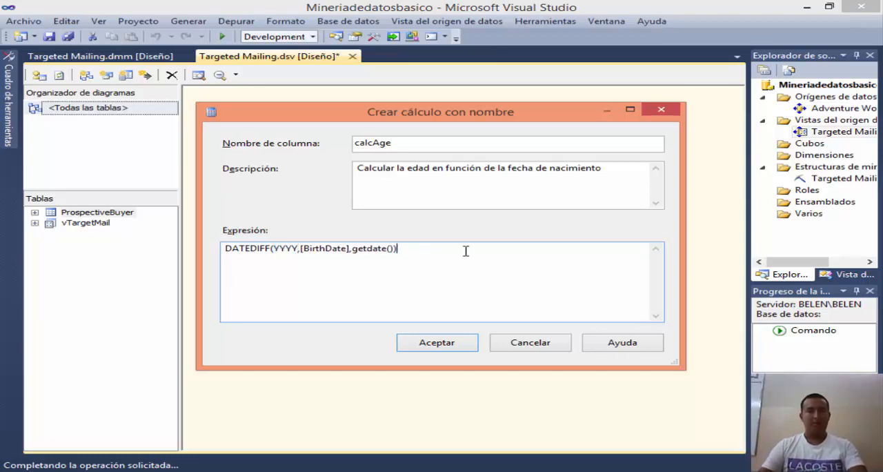
left_click(448, 349)
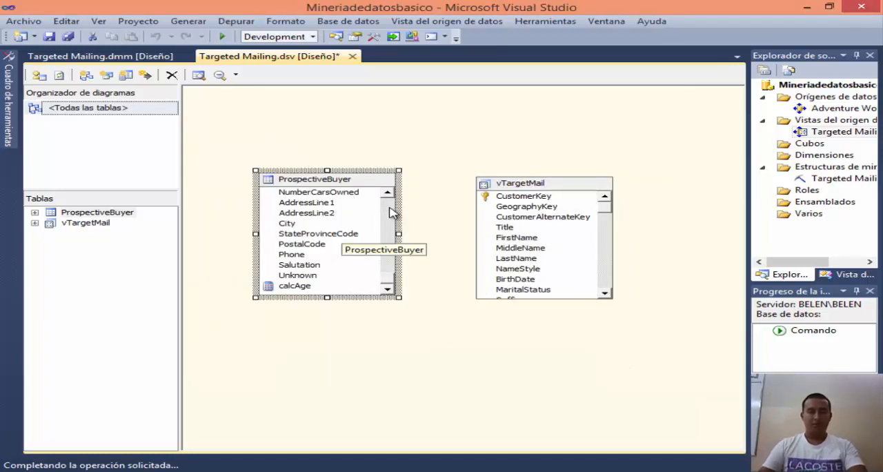
left_click(297, 286)
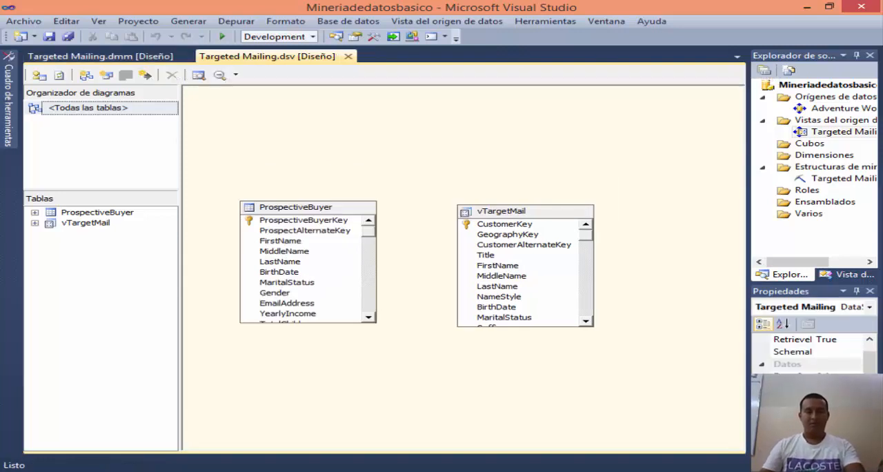
key("F10")
left_click(391, 471)
left_click(391, 471)
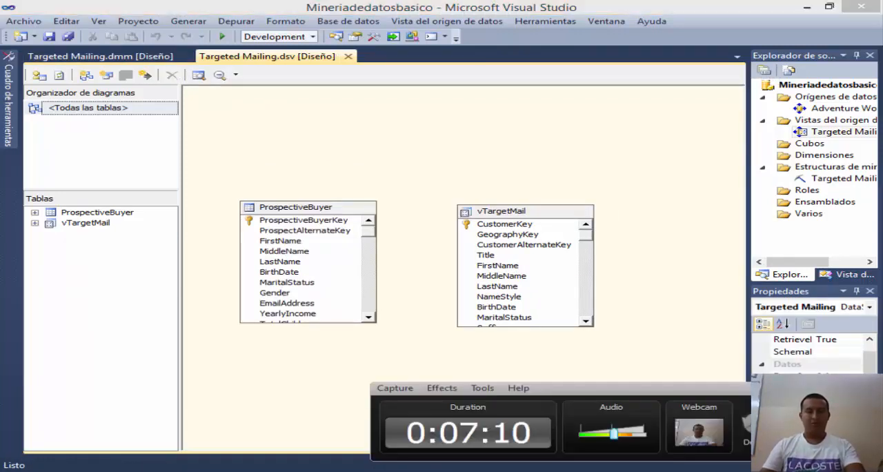
right_click(391, 471)
left_click(453, 176)
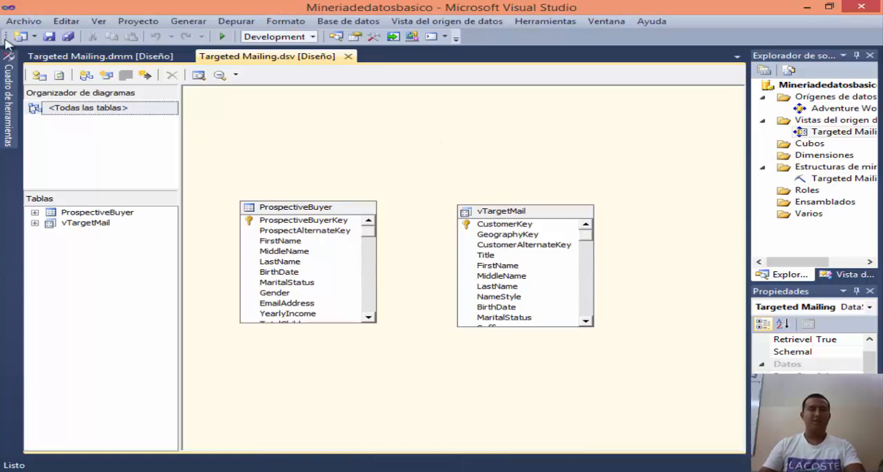
Step: Return to the mining model prediction design and map the model's Age column to ProspectiveBuyer.calcAge in the connections
left_click(151, 57)
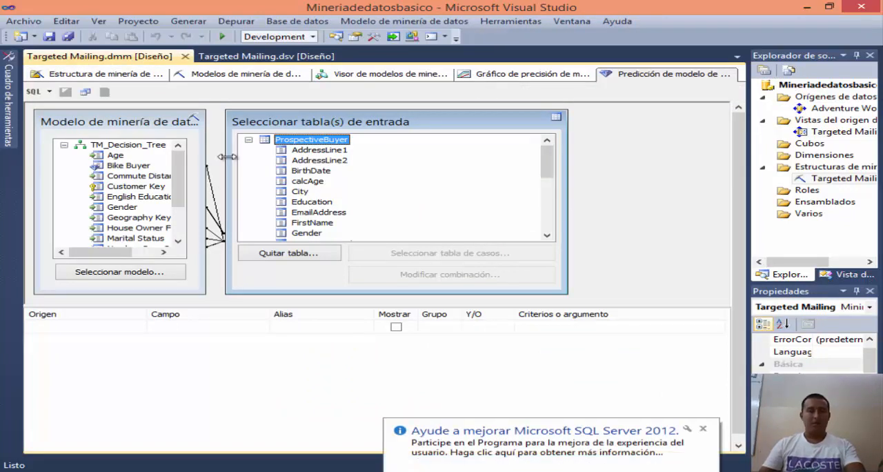
right_click(214, 228)
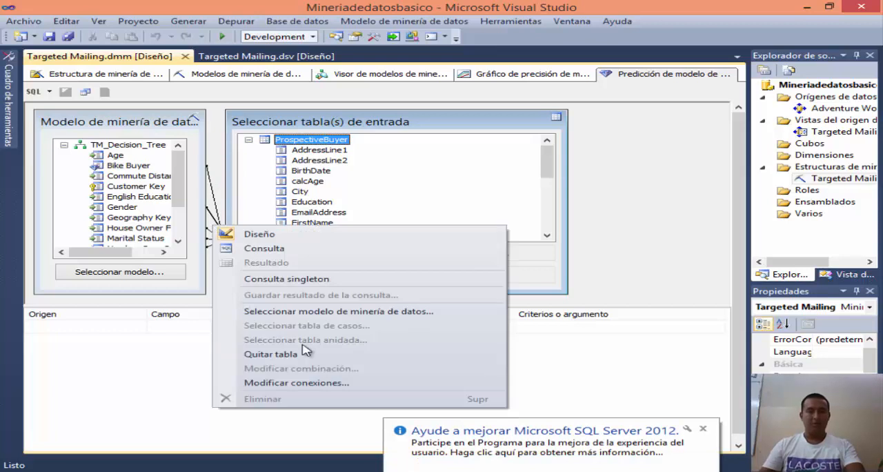
left_click(297, 382)
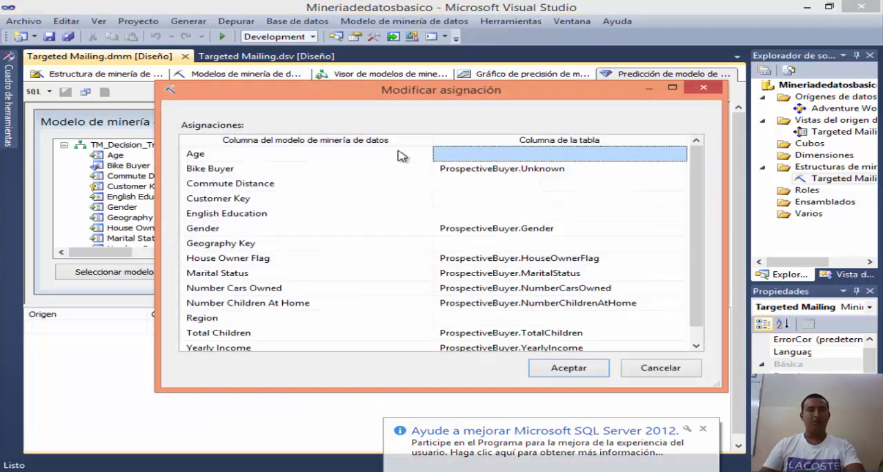
left_click(196, 156)
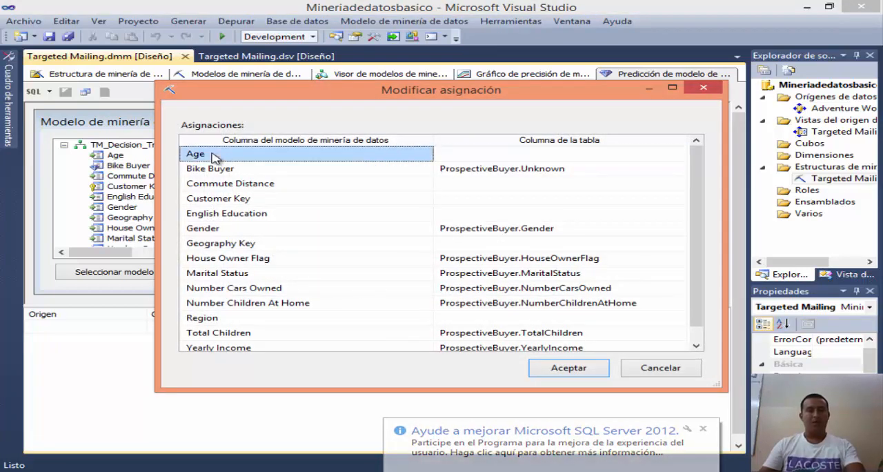
left_click(524, 155)
left_click(680, 154)
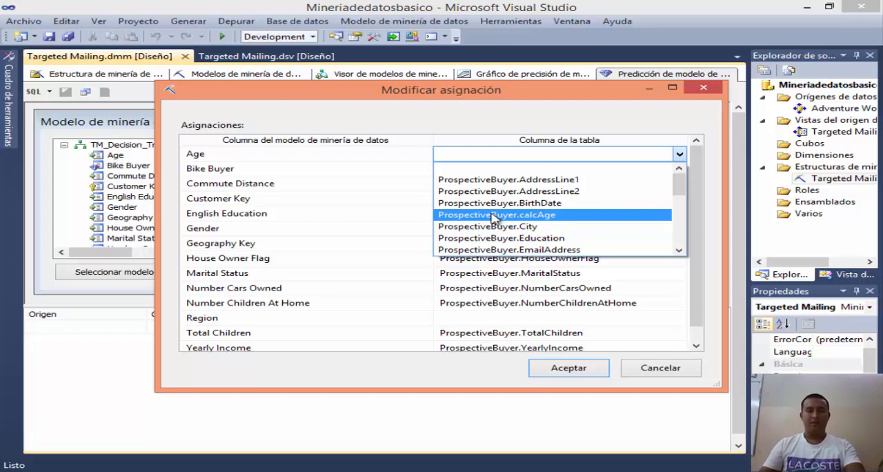
left_click(538, 215)
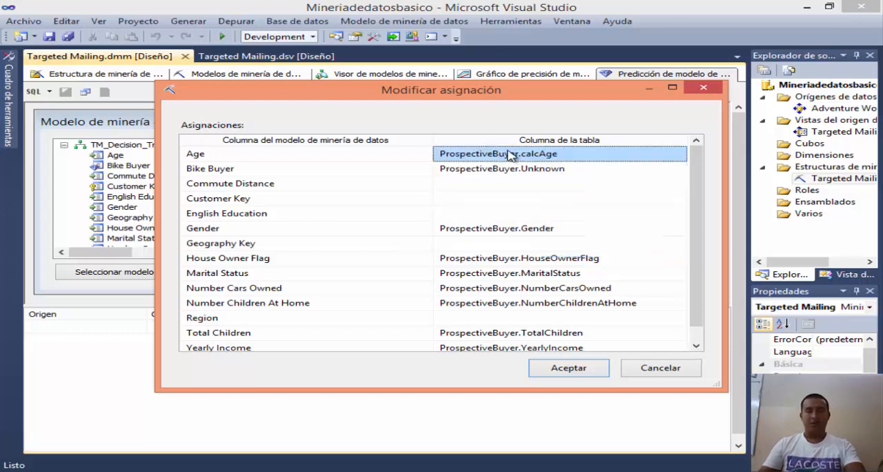
left_click(573, 368)
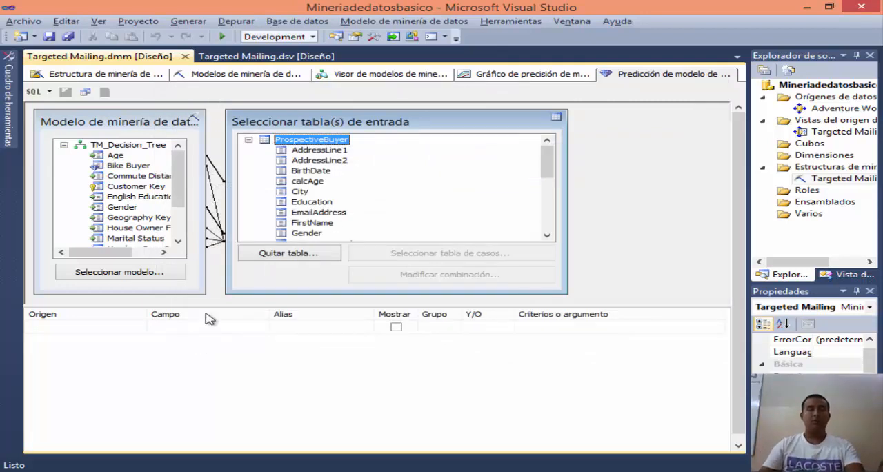
Step: Check the query design instructions in the browser lesson, and add a Función de predicción row with the field PredictProbability to the query grid
key("alt+Tab")
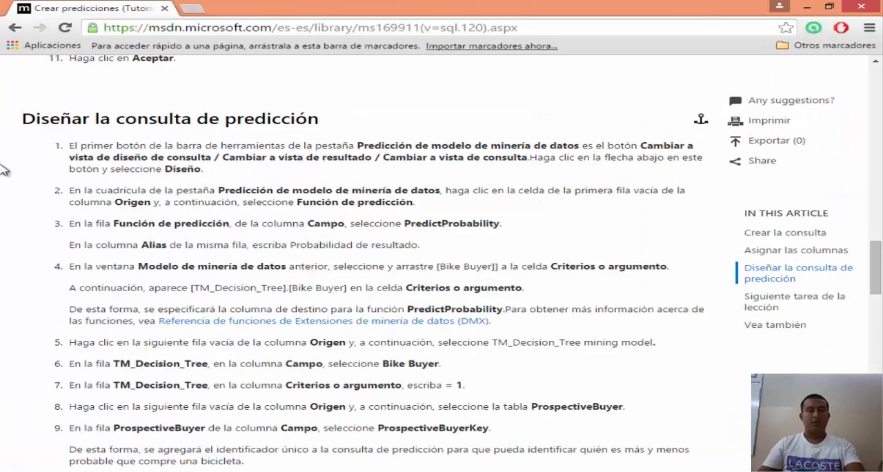
key("alt+Tab")
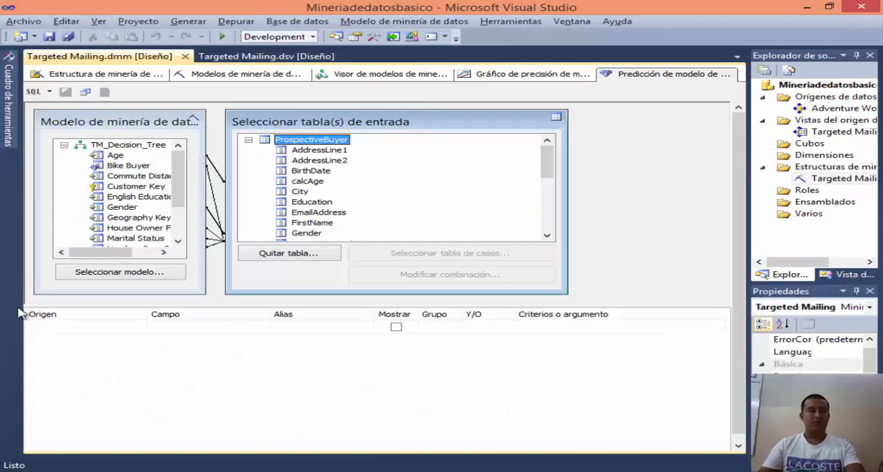
left_click(88, 327)
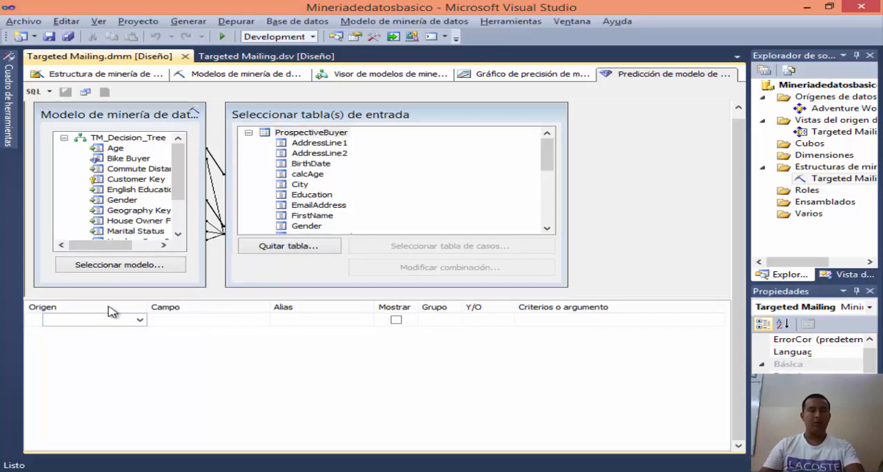
left_click(140, 320)
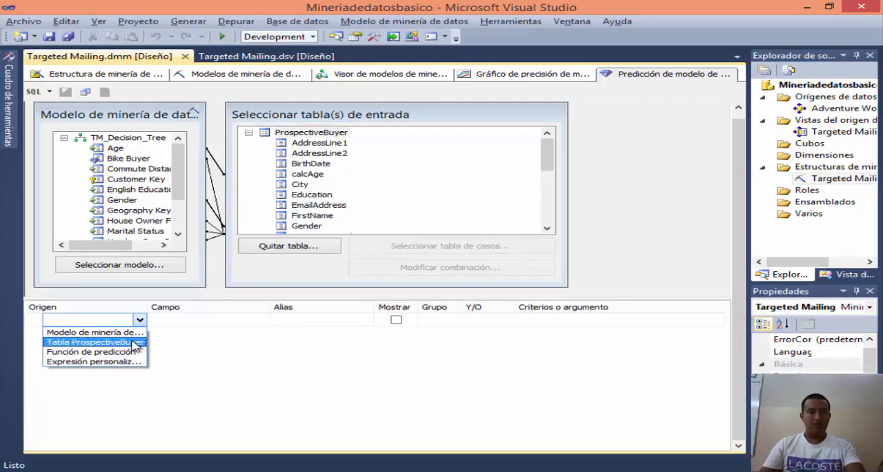
left_click(100, 352)
left_click(231, 324)
left_click(261, 320)
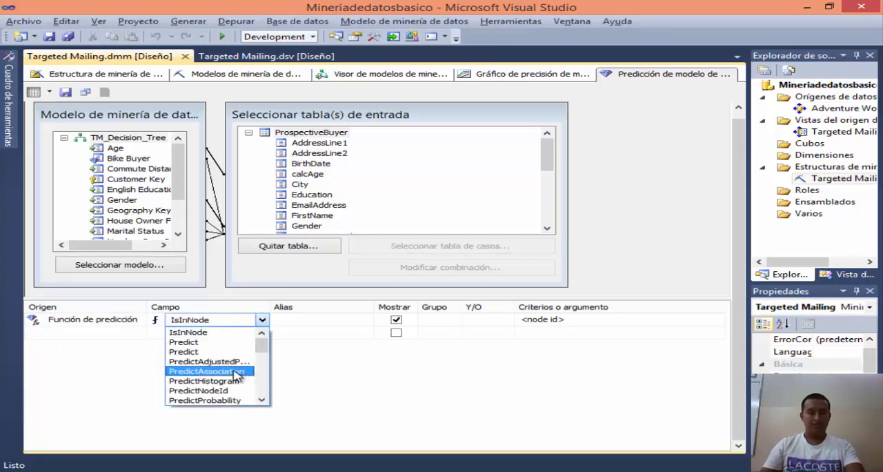
scroll(204, 372, "down", 1)
left_click(204, 372)
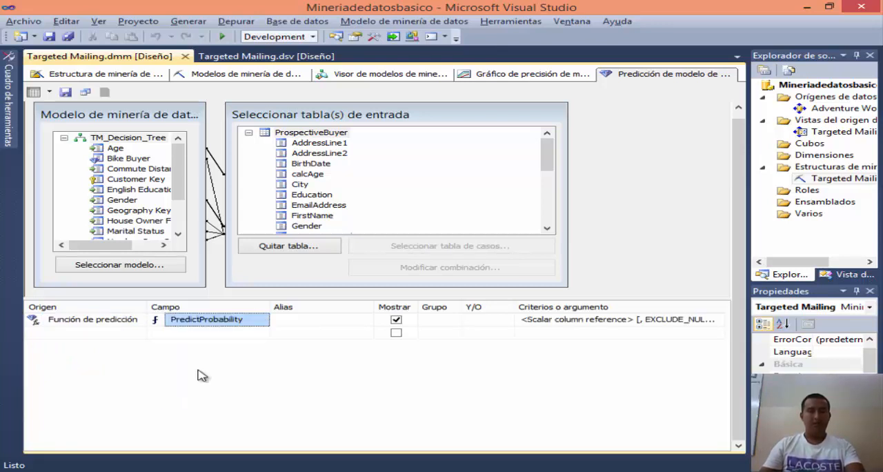
Step: Set the alias of the PredictProbability row to "Probabilidad de resultado"
left_click(294, 320)
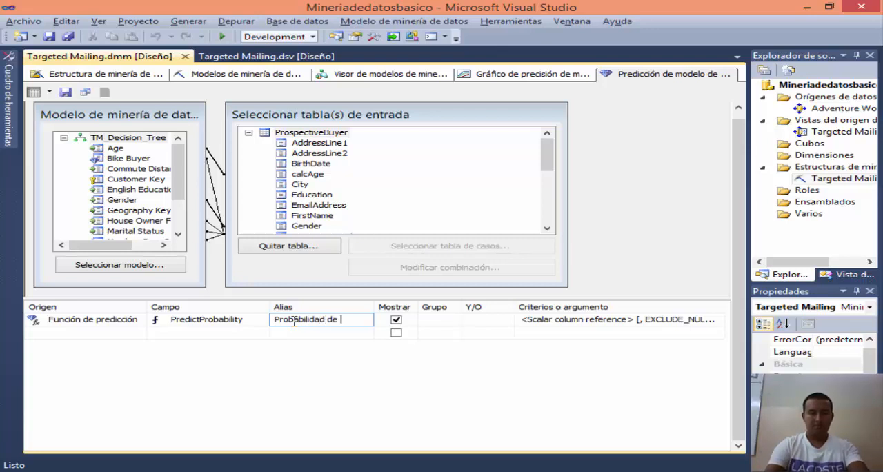
type("Probabilidad de prediccion")
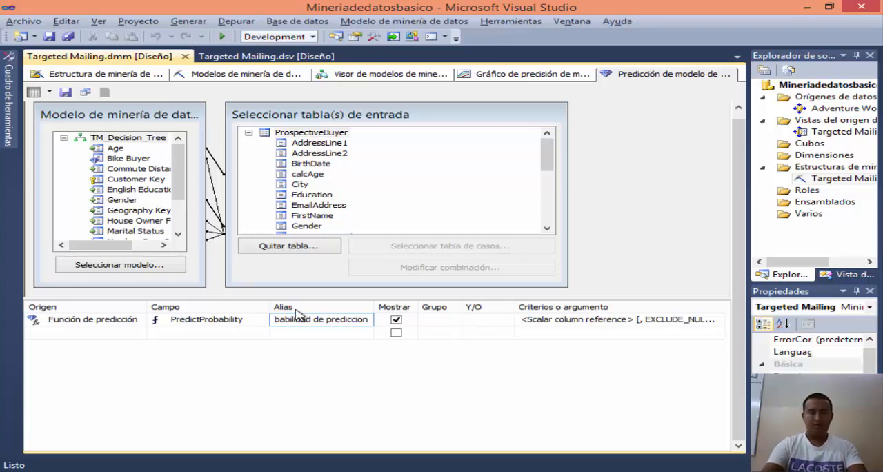
key("Home")
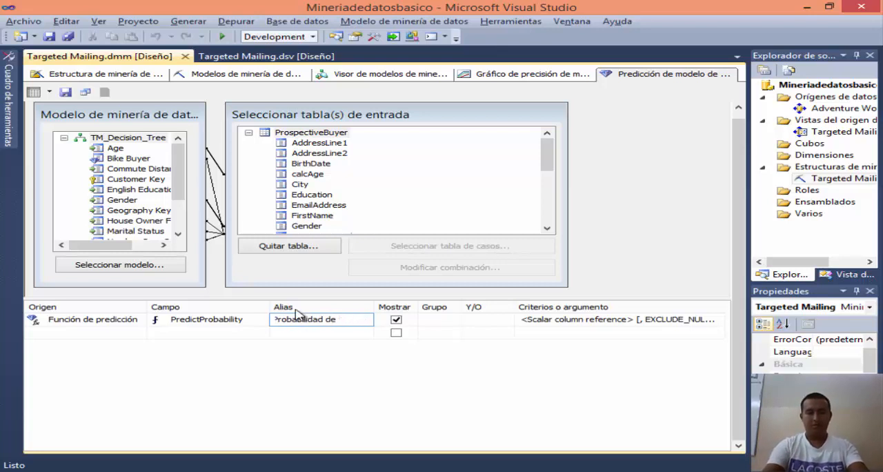
type("tado")
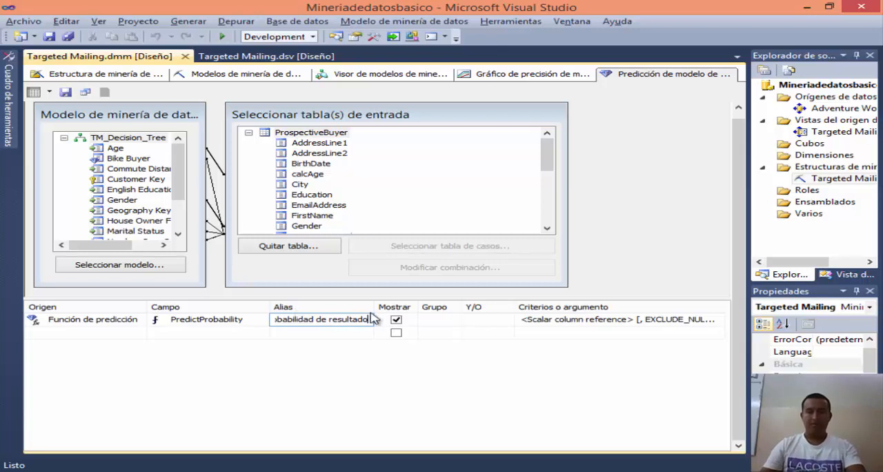
Step: Set the PredictProbability row's argument to the model column [TM_Decision_Tree].[Bike Buyer]
left_click(560, 336)
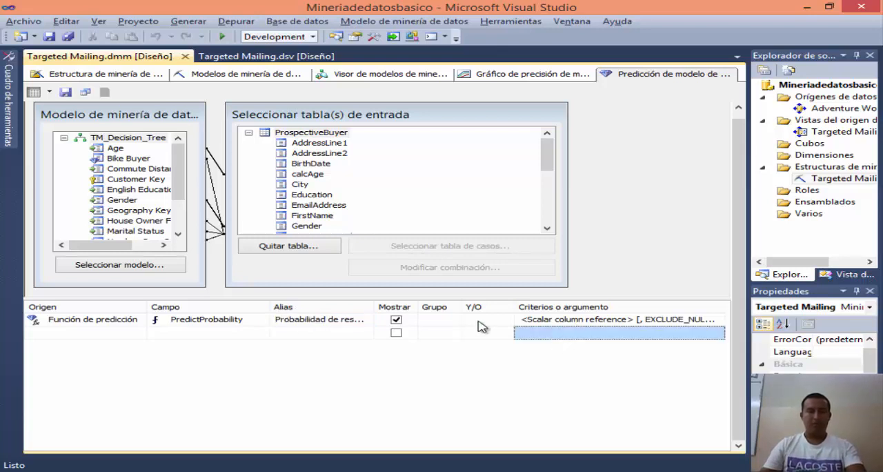
left_click(524, 320)
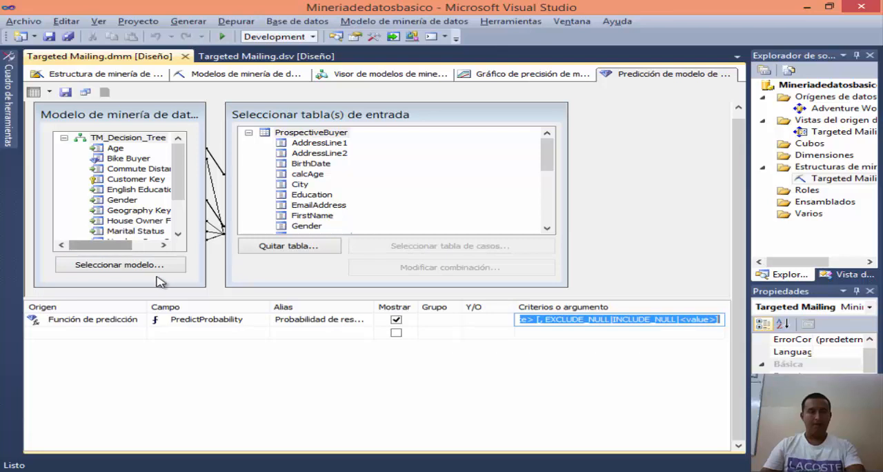
left_click(116, 161)
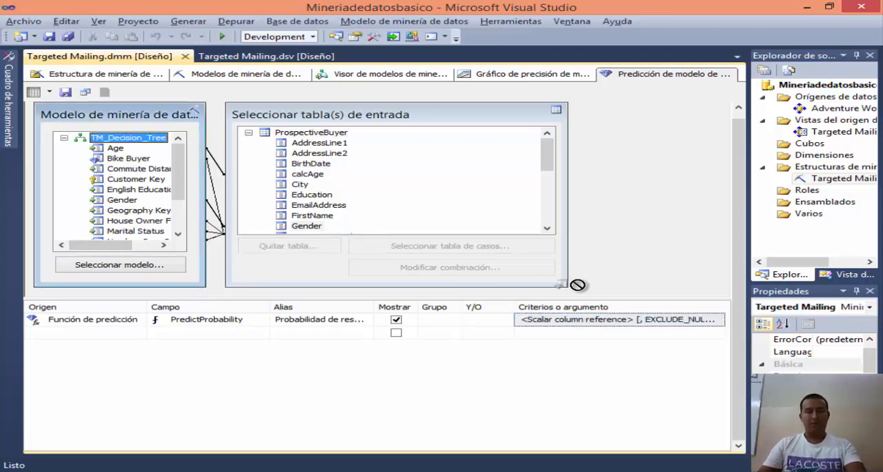
left_click_drag(606, 324, 604, 324)
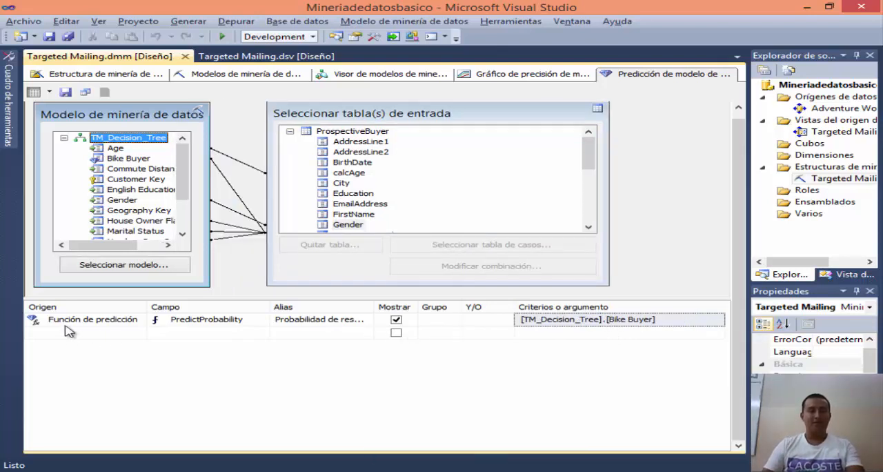
Step: Add a second row to the query grid with the ProspectiveBuyer table as its source and show its available fields
left_click(100, 333)
left_click(126, 333)
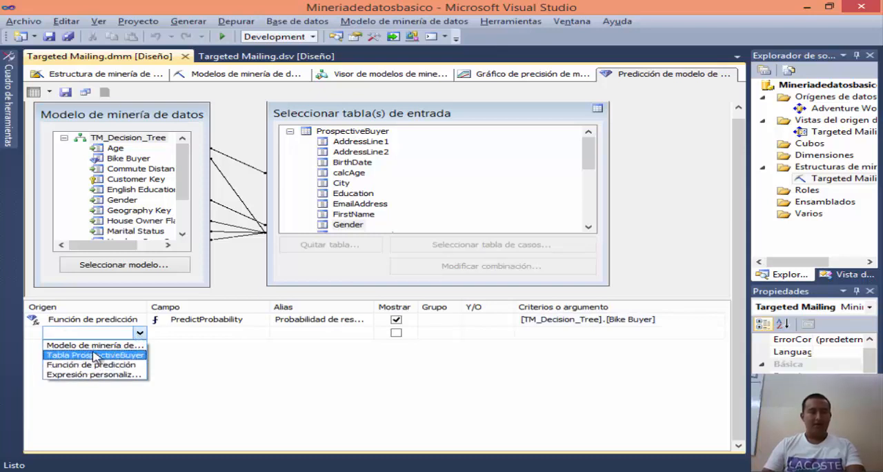
left_click(96, 355)
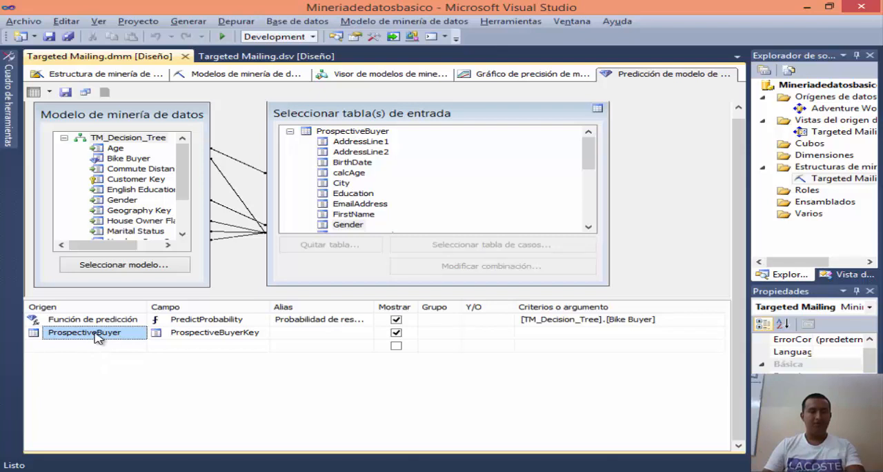
left_click(107, 333)
left_click(138, 333)
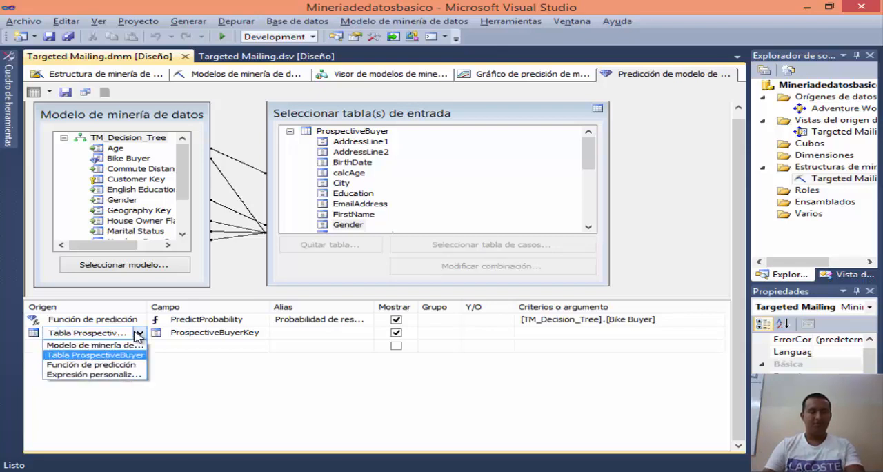
left_click(138, 335)
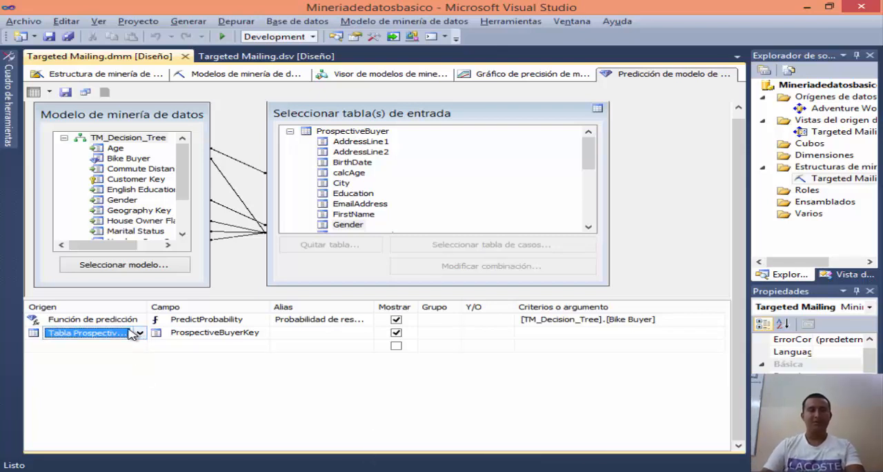
left_click(218, 334)
left_click(262, 333)
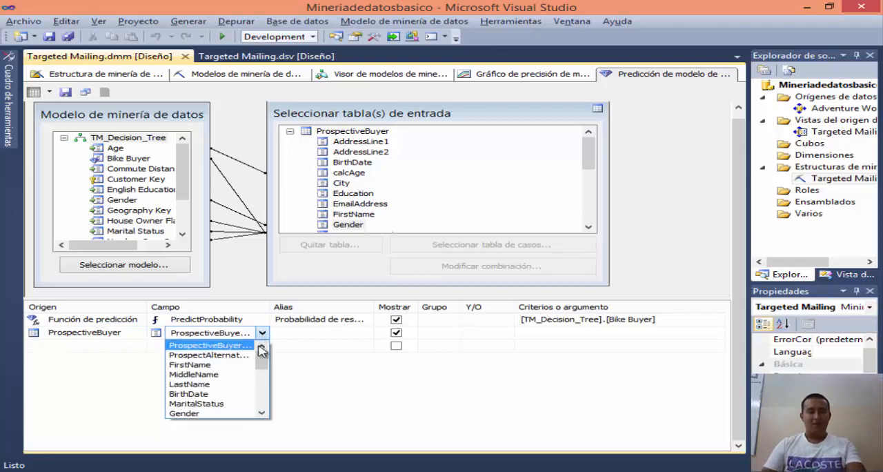
Step: Check the required columns in the browser lesson and set the ProspectiveBuyer row's field to calcAge
key("alt+Tab")
key("alt+Tab")
key("alt+Tab")
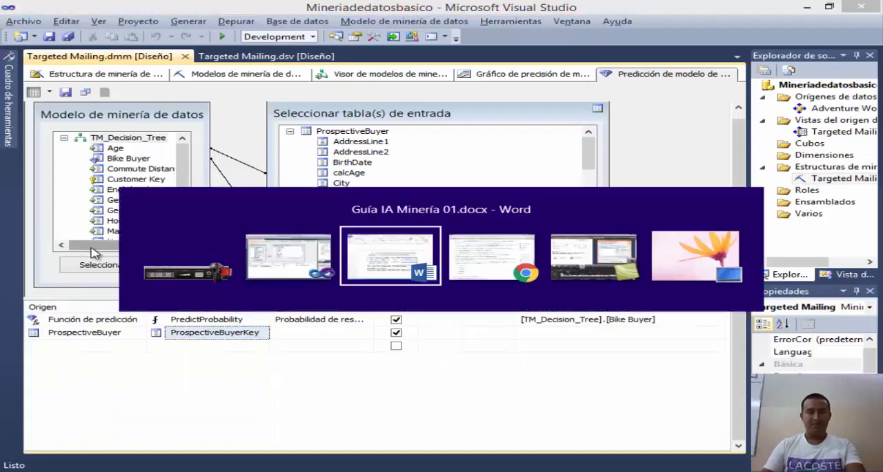
key("alt+Tab")
scroll(143, 265, "down", 2)
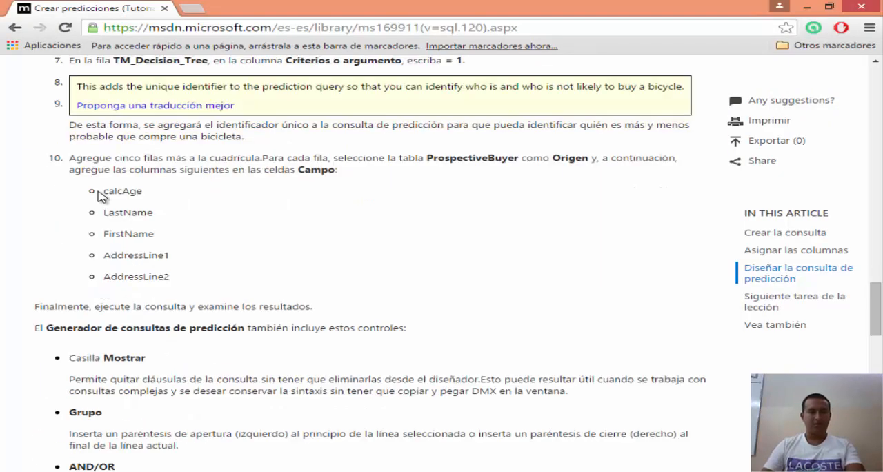
key("alt+Tab")
left_click(246, 329)
left_click(262, 332)
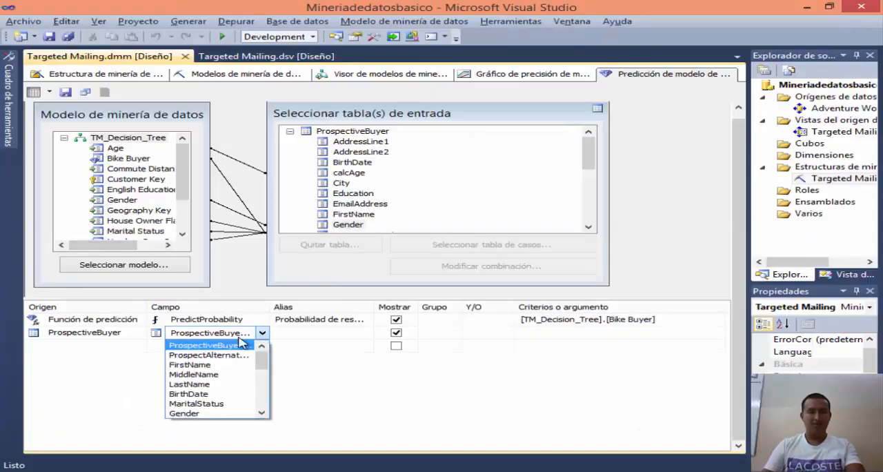
scroll(212, 382, "down", 5)
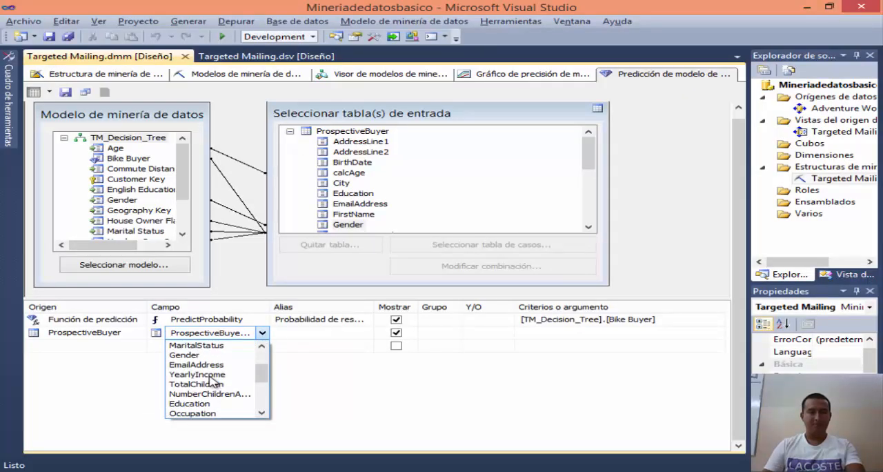
scroll(212, 381, "down", 1)
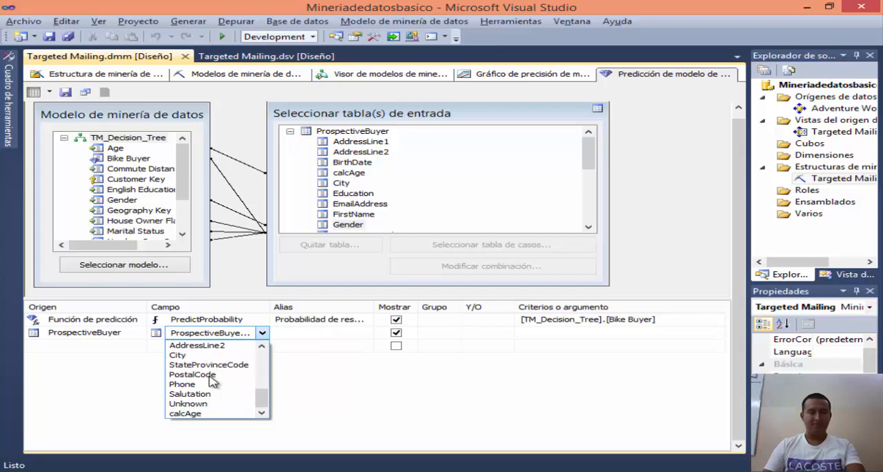
left_click(210, 414)
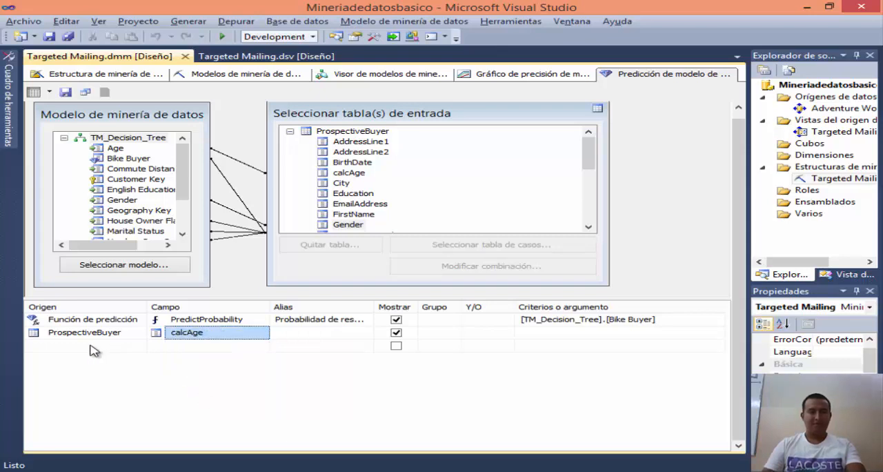
Step: Add another ProspectiveBuyer row to the query grid with the field LastName, checking the lesson for the column name
left_click(95, 348)
left_click(140, 349)
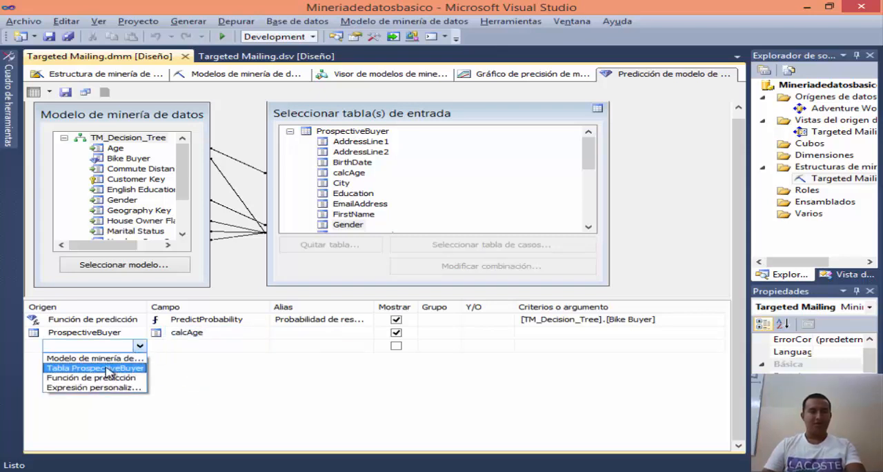
left_click(107, 366)
key("alt+Tab")
key("alt+Tab")
left_click(257, 345)
left_click(262, 346)
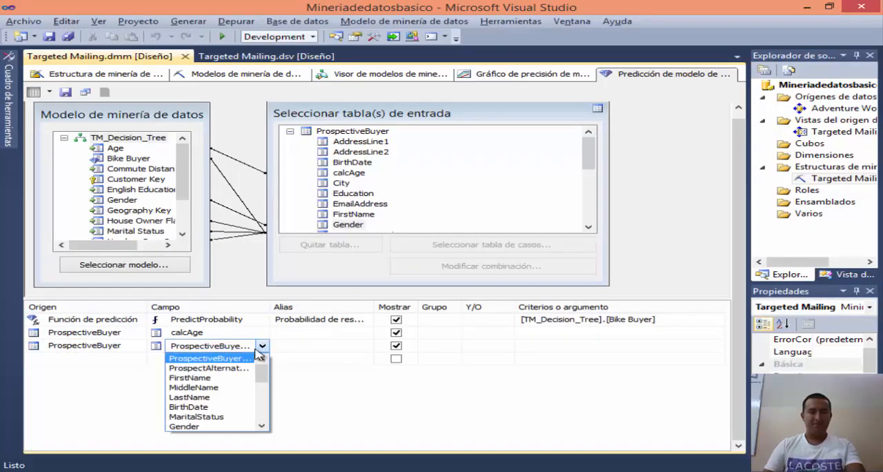
left_click(193, 397)
Step: Add a ProspectiveBuyer row with the field FirstName below the LastName row
left_click(107, 362)
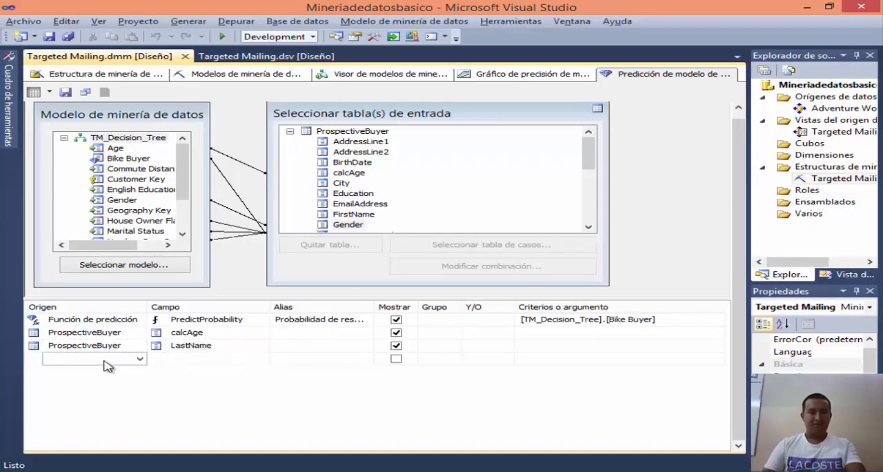
left_click(138, 360)
left_click(124, 380)
left_click(207, 359)
left_click(263, 359)
left_click(200, 391)
Step: Check the next column in the browser lesson and add a ProspectiveBuyer row with the field AddressLine1
left_click(100, 374)
key("alt+Tab")
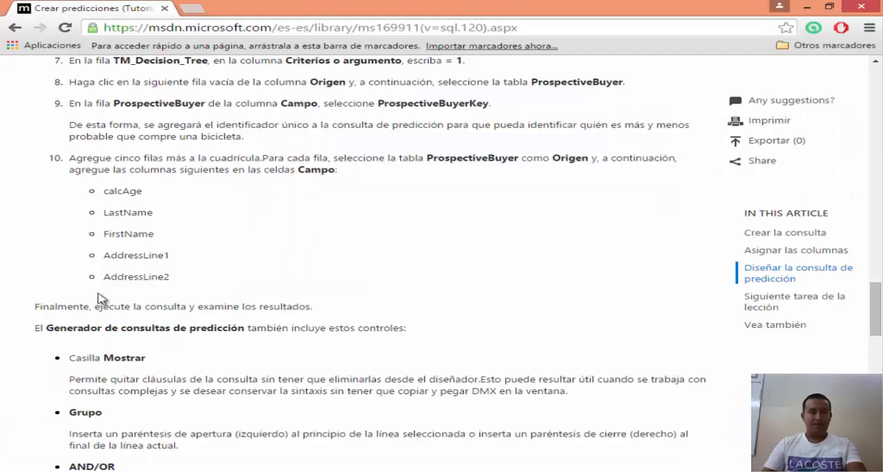
key("alt+Tab")
left_click(131, 372)
left_click(143, 371)
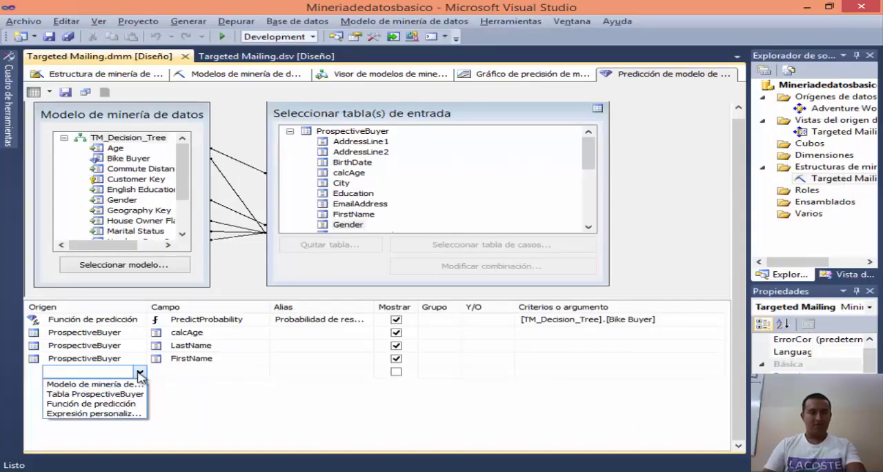
left_click(90, 393)
left_click(243, 360)
left_click(241, 371)
left_click(262, 371)
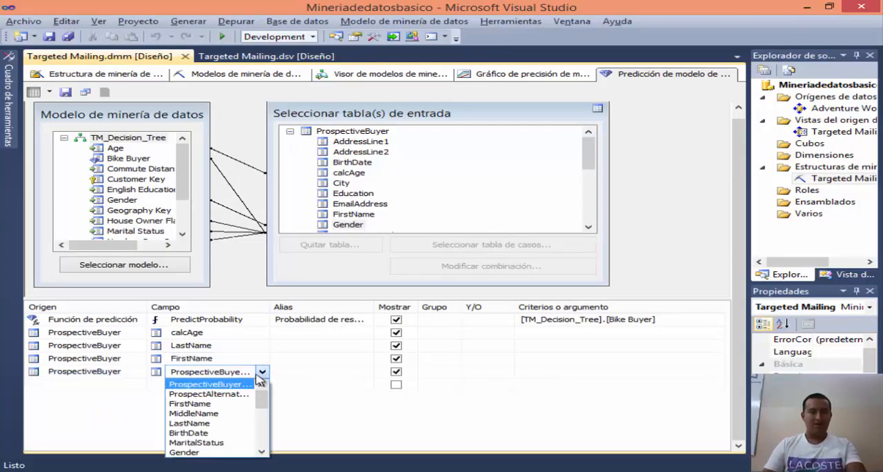
scroll(207, 428, "down", 3)
scroll(210, 434, "down", 2)
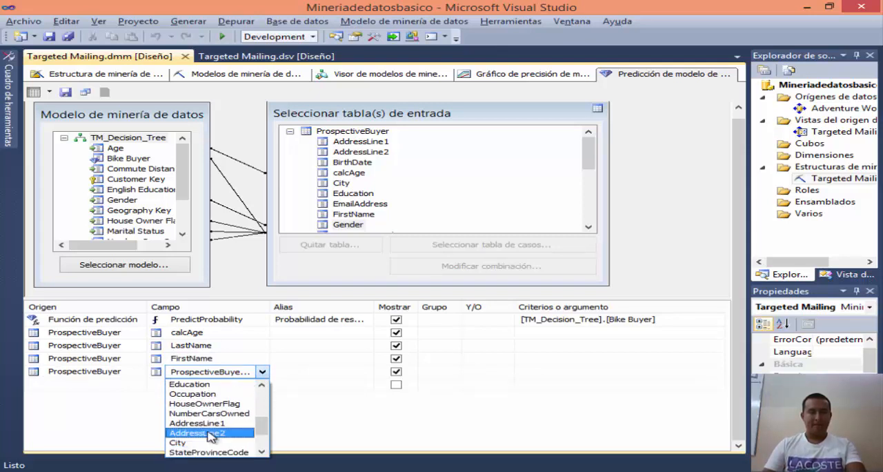
left_click(207, 423)
Step: Add a ProspectiveBuyer row with the field AddressLine2 below the AddressLine1 row in the query grid
left_click(127, 384)
left_click(143, 384)
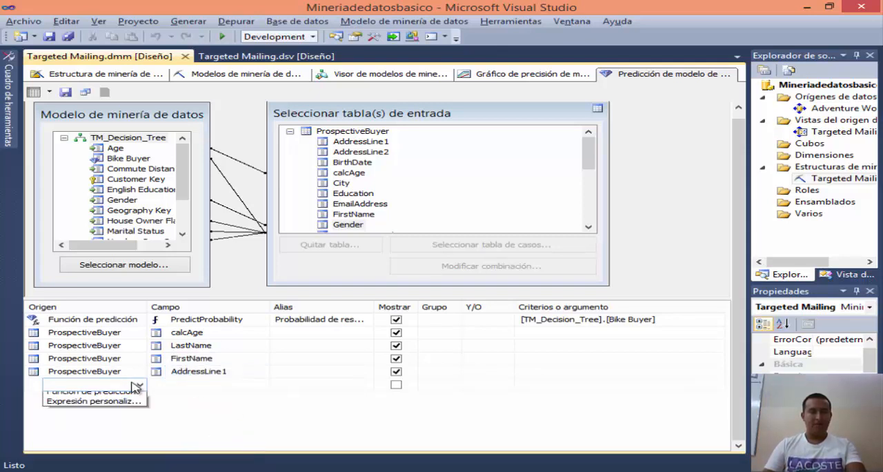
left_click(145, 402)
left_click(225, 384)
left_click(262, 384)
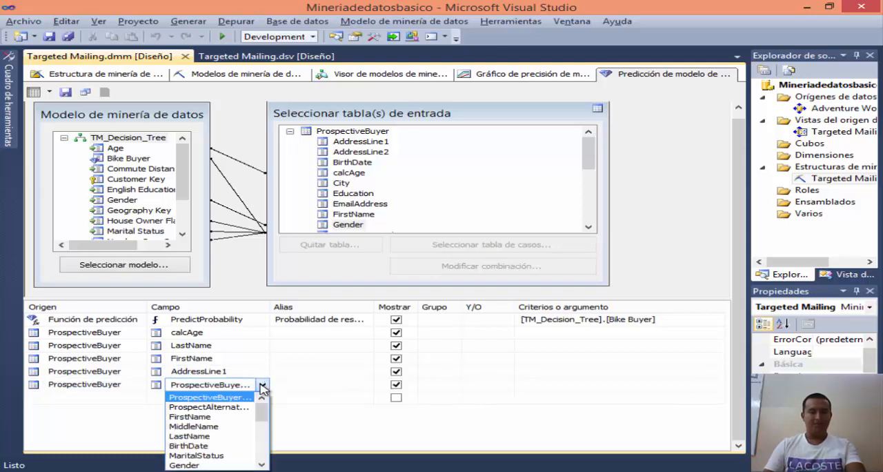
scroll(204, 421, "down", 1)
scroll(207, 428, "down", 3)
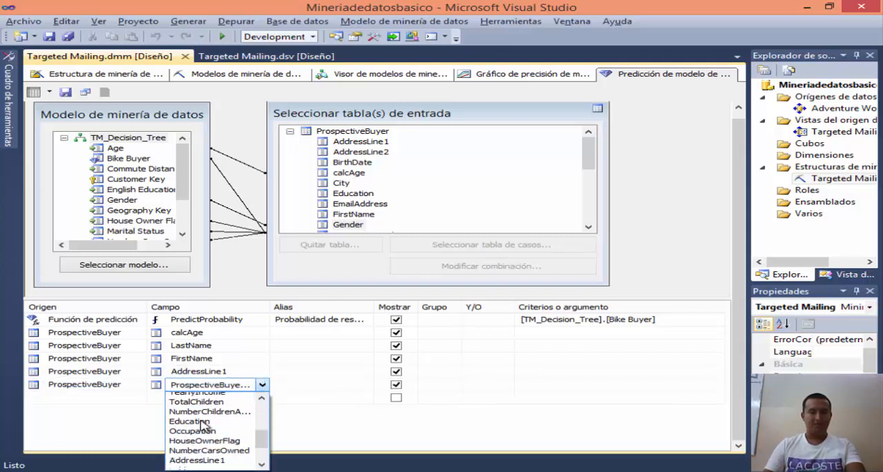
left_click(208, 446)
left_click(286, 399)
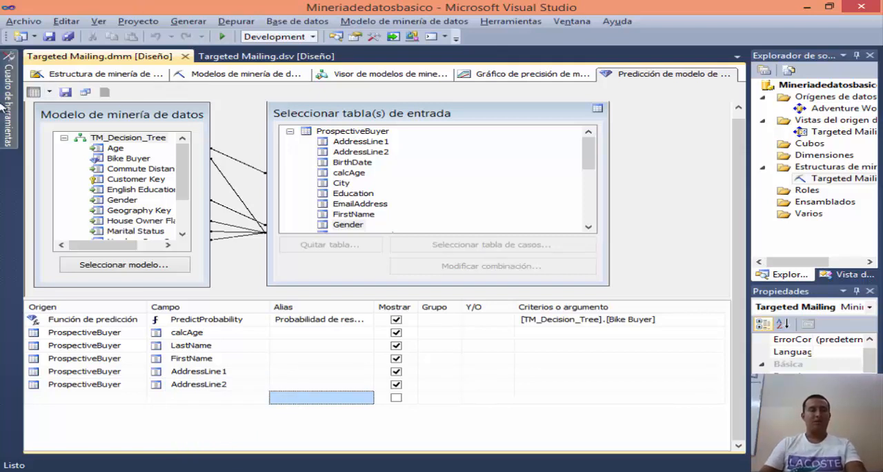
Step: Run the prediction query by switching to its result view, and select the calcAge cell of the first result row
left_click(51, 92)
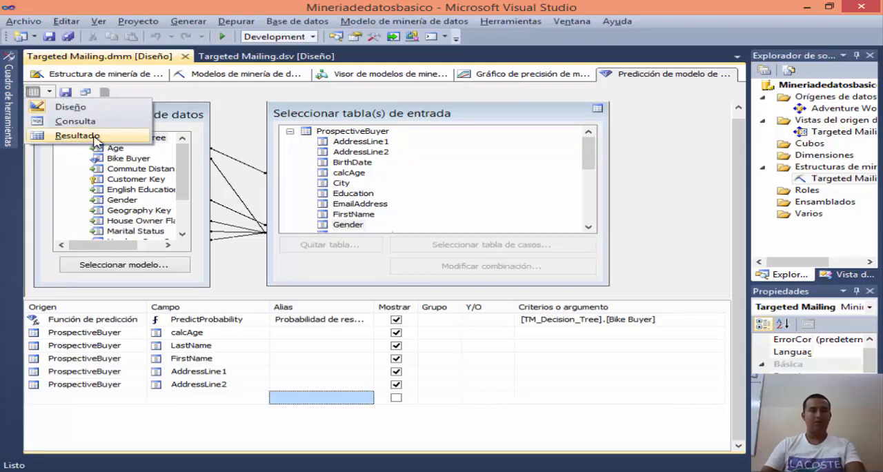
left_click(42, 138)
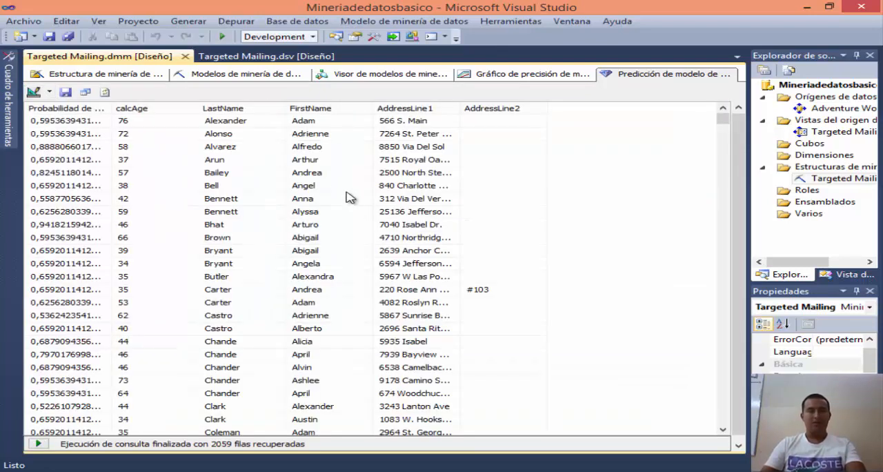
left_click(142, 173)
left_click(136, 122)
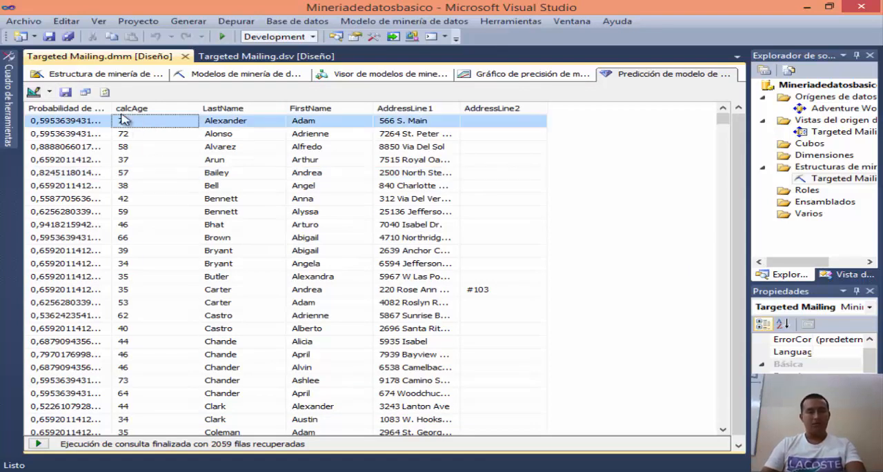
Step: Examine the query results, comparing the predicted probability with the age, name and address columns across the prospective buyers
scroll(168, 241, "down", 4)
scroll(154, 255, "up", 4)
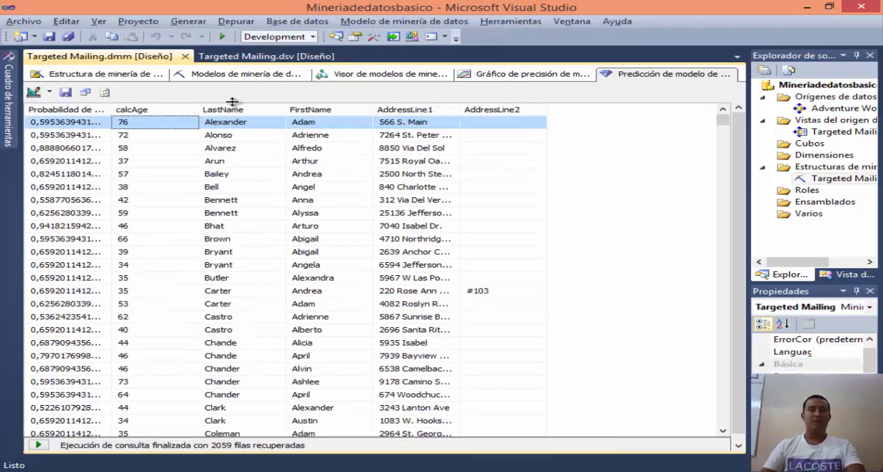
left_click(59, 123)
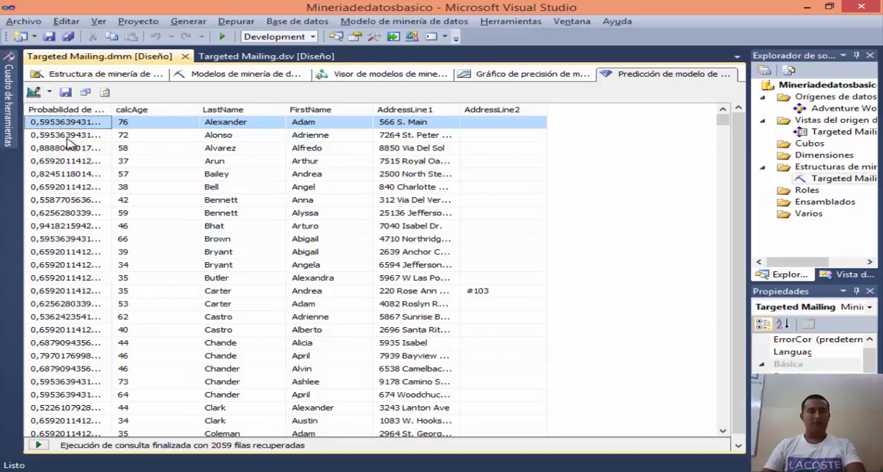
scroll(59, 178, "down", 3)
scroll(35, 245, "up", 3)
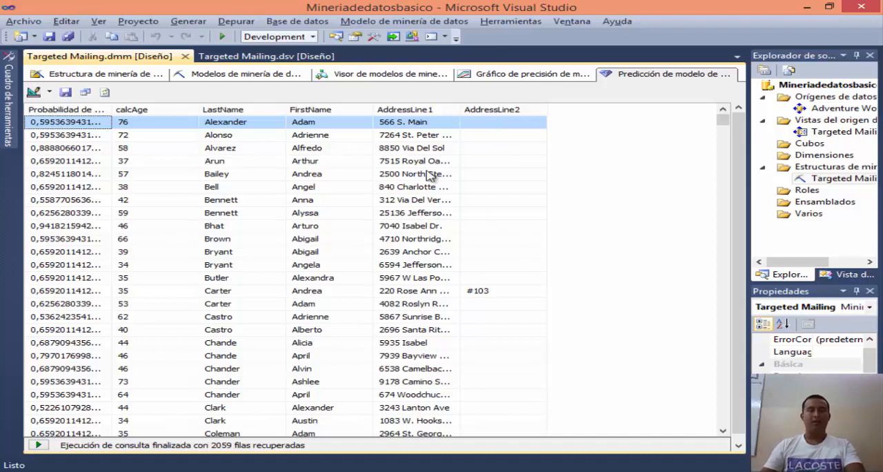
scroll(455, 233, "down", 3)
scroll(378, 290, "up", 3)
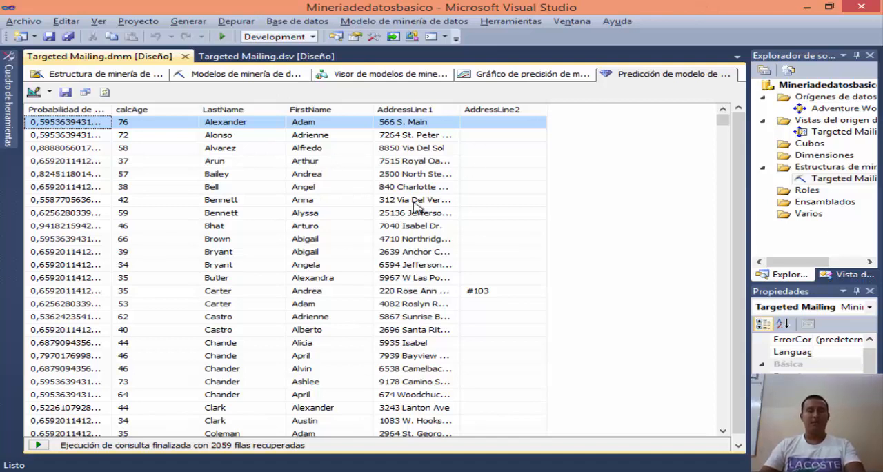
scroll(256, 207, "down", 18)
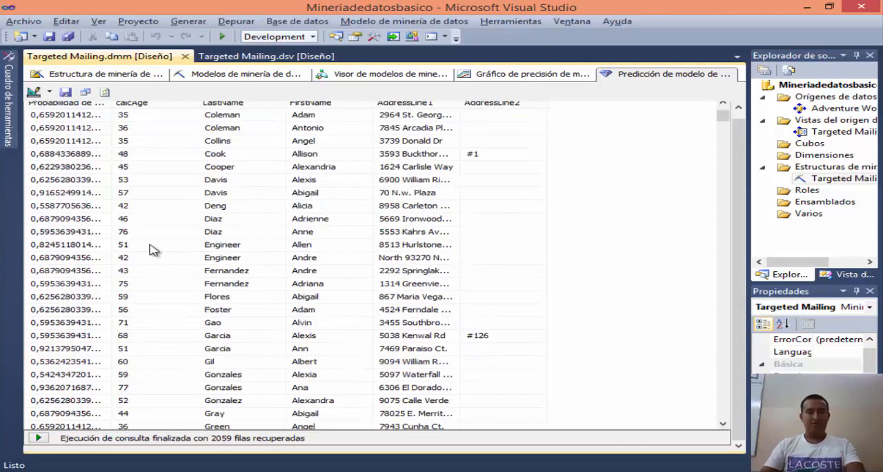
scroll(296, 241, "down", 20)
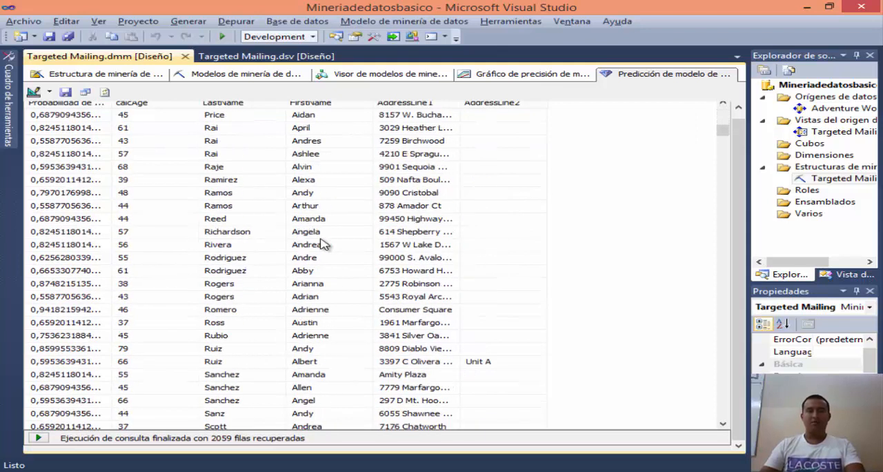
scroll(325, 245, "down", 20)
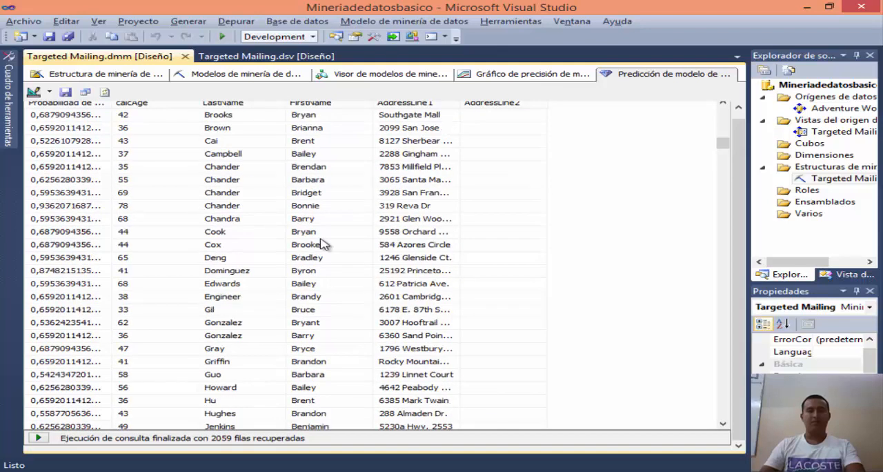
scroll(324, 244, "up", 20)
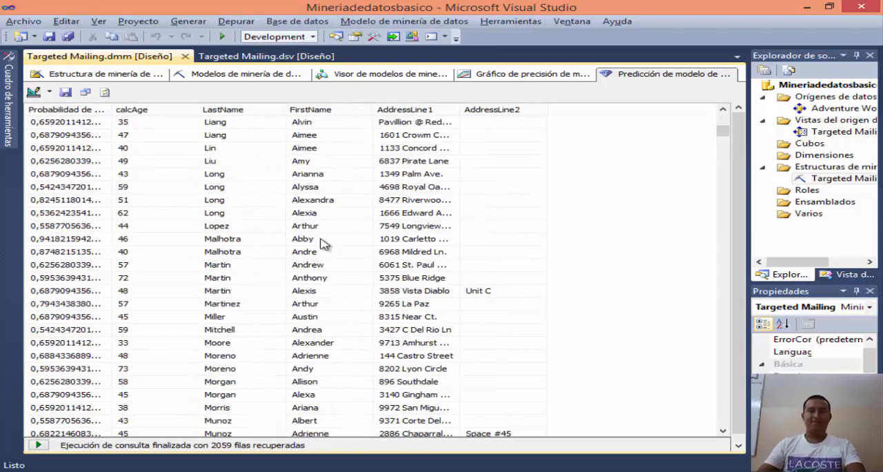